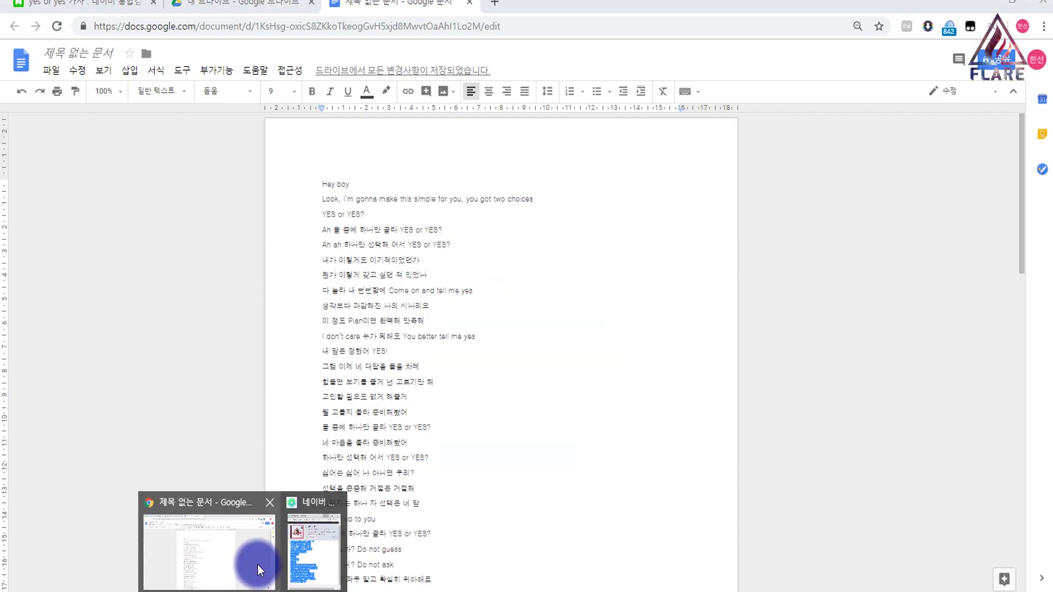
Break the "Look, I'm gonna make" lyric after "make" and after "for you," so it spans three lines
left_click(254, 567)
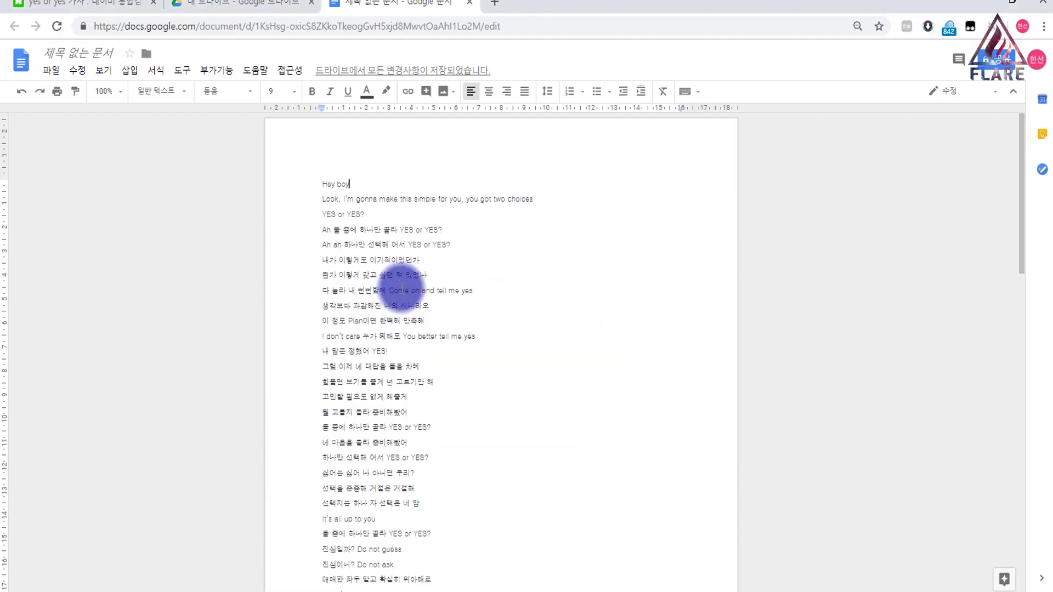
left_click_drag(318, 181, 517, 458)
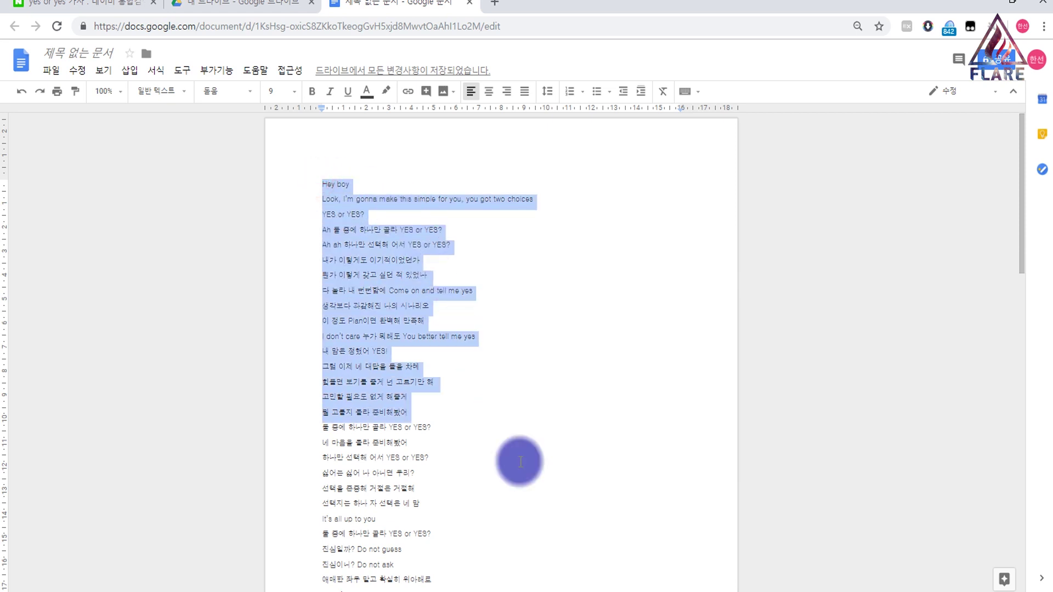
left_click(518, 281)
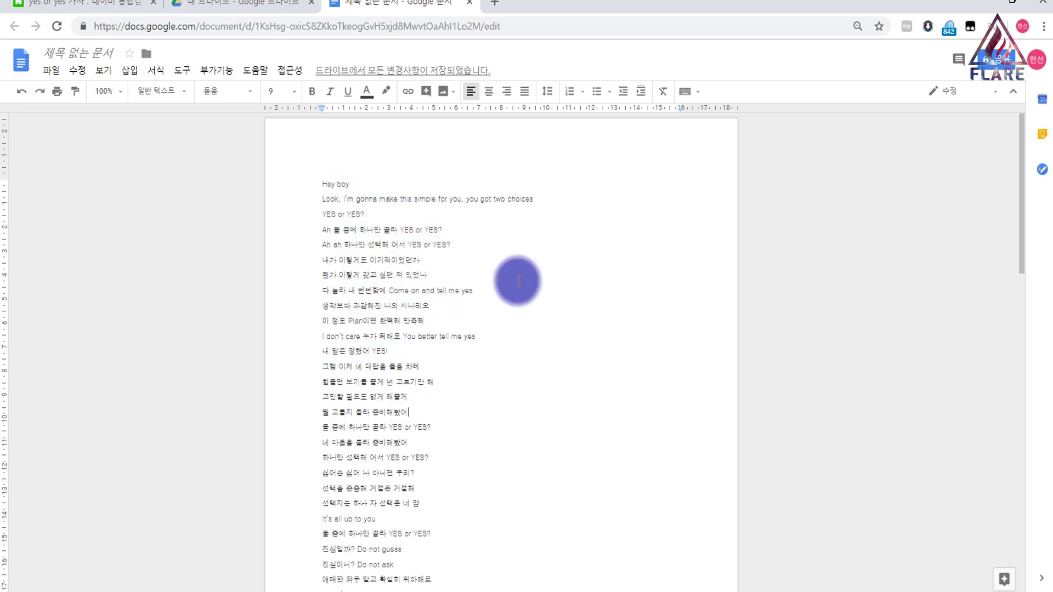
left_click(399, 199)
key("Return")
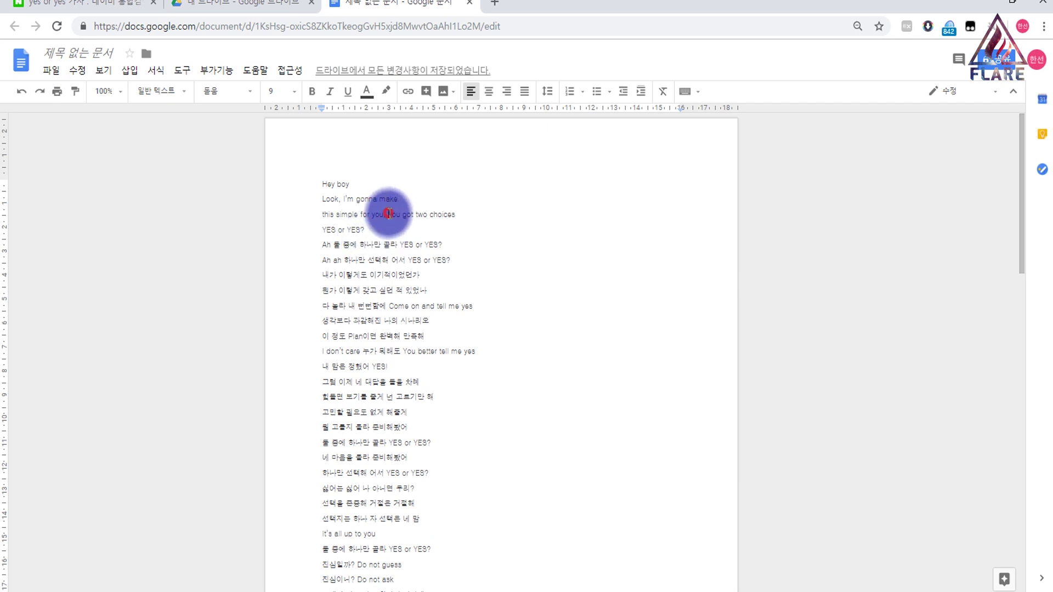
left_click(388, 214)
key("Return")
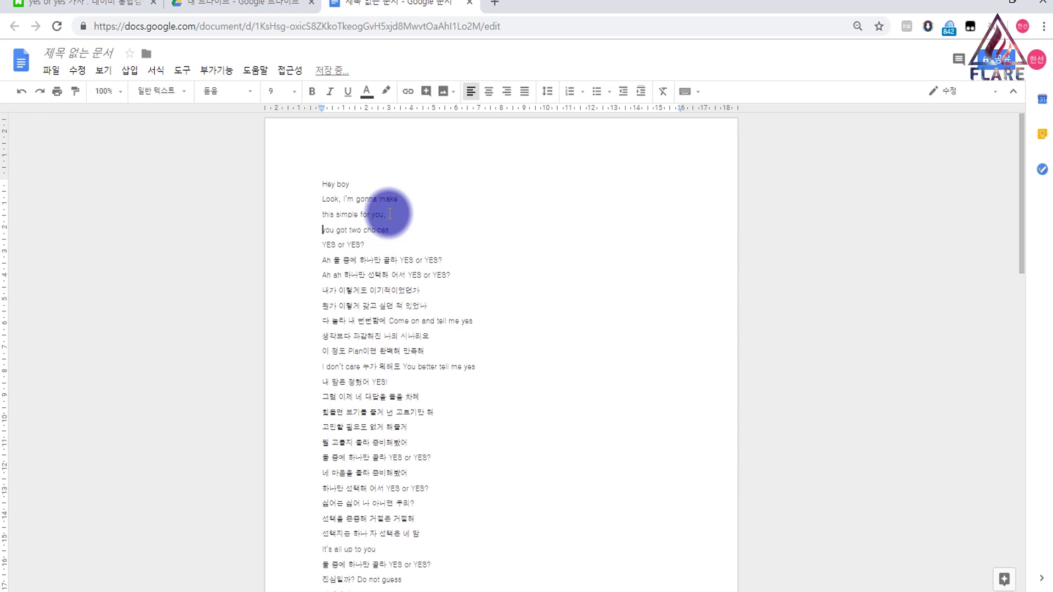
Split the two "Ah" lyric lines before "골라" and before "어서" so each spans two lines
key("Down")
key("Down")
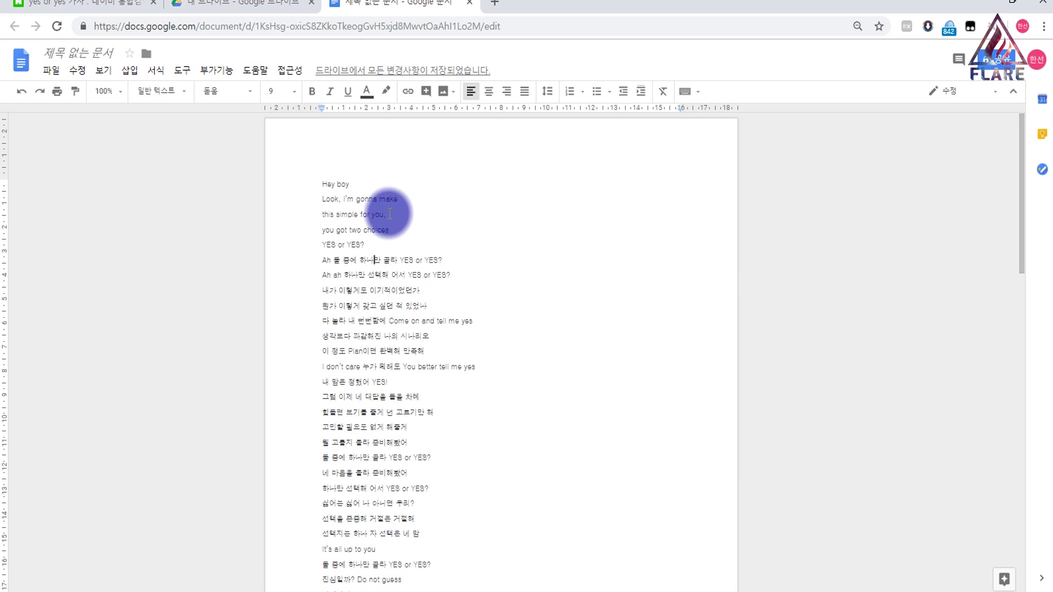
key("Return")
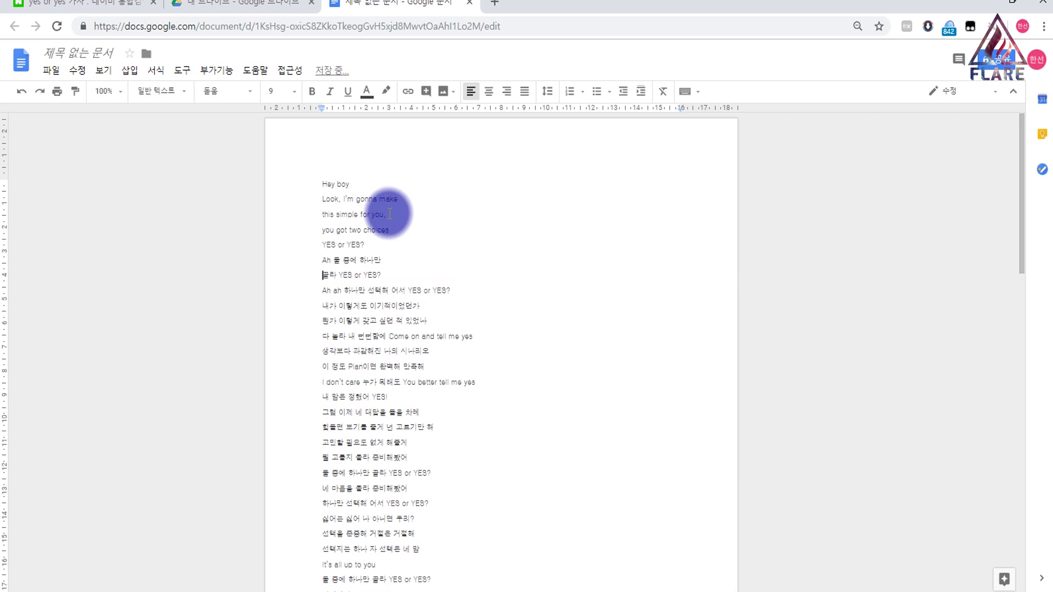
key("Down")
key("Return")
Split the next lyric line after "내가 이렇게도" and remove the leading space before "이기적이었던가"
key("Down")
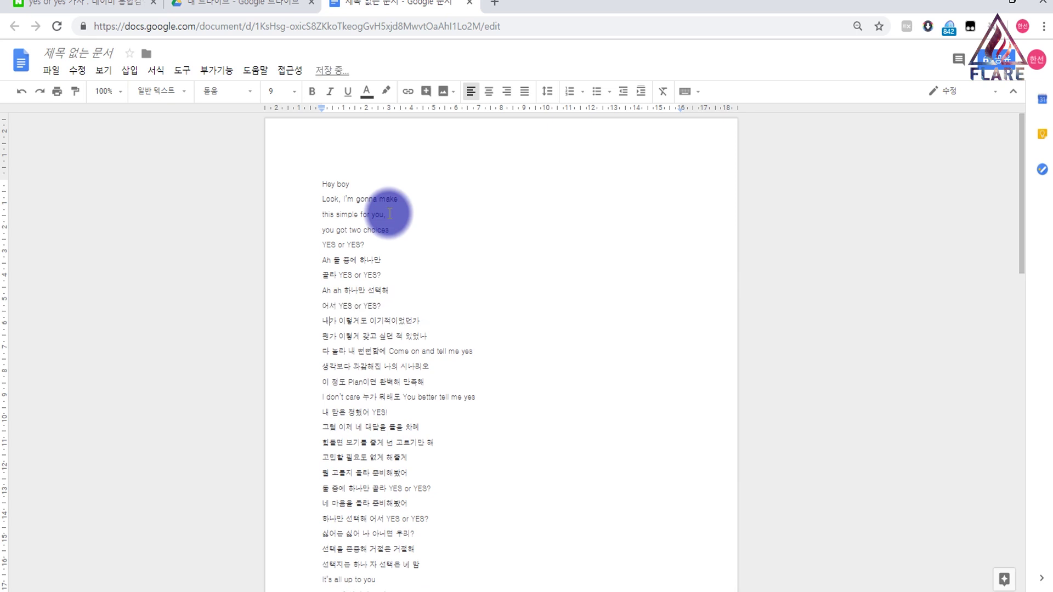
key("Return")
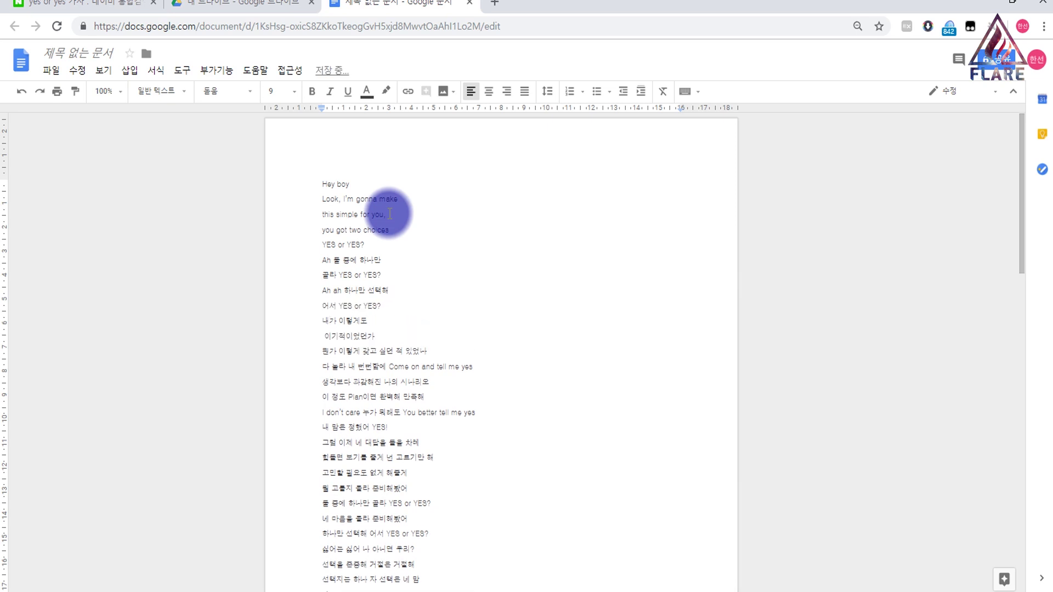
key("Delete")
key("Up")
Copy the lyrics from "Hey boy" through "어서 YES or YES?" and switch to After Effects
left_click_drag(310, 170, 454, 304)
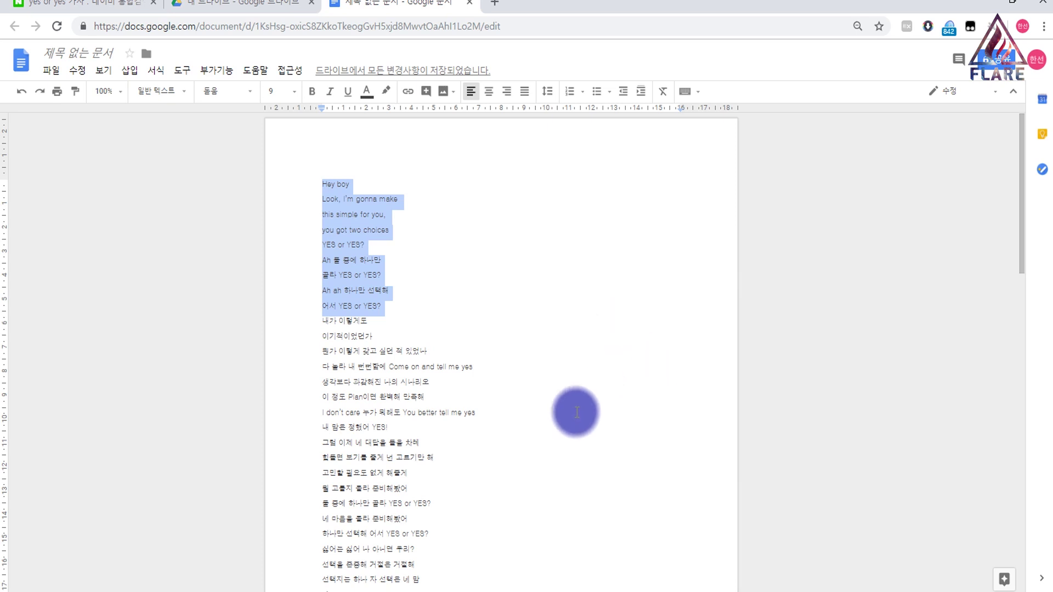
left_click(346, 591)
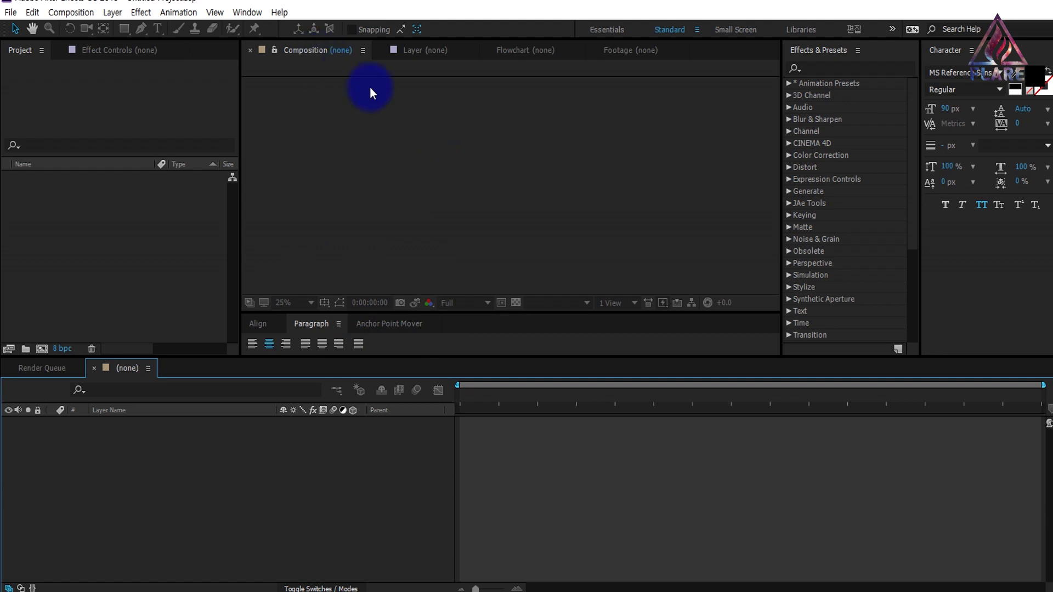
Create a new composition named Comp 1 with the HDTV 1080 29.97 preset and a 20-second duration
left_click(92, 13)
left_click(227, 123)
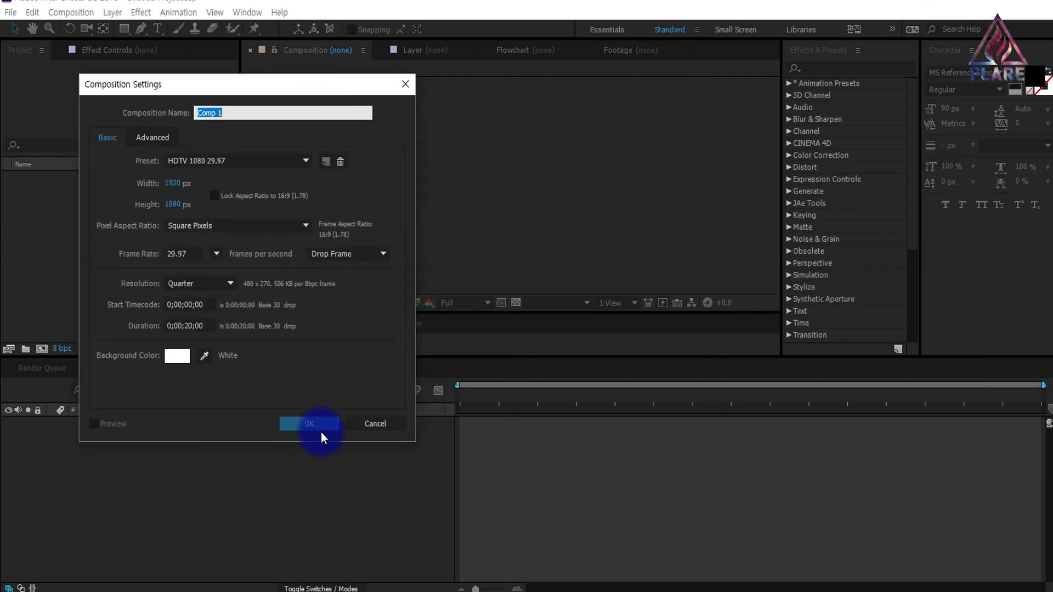
left_click(320, 429)
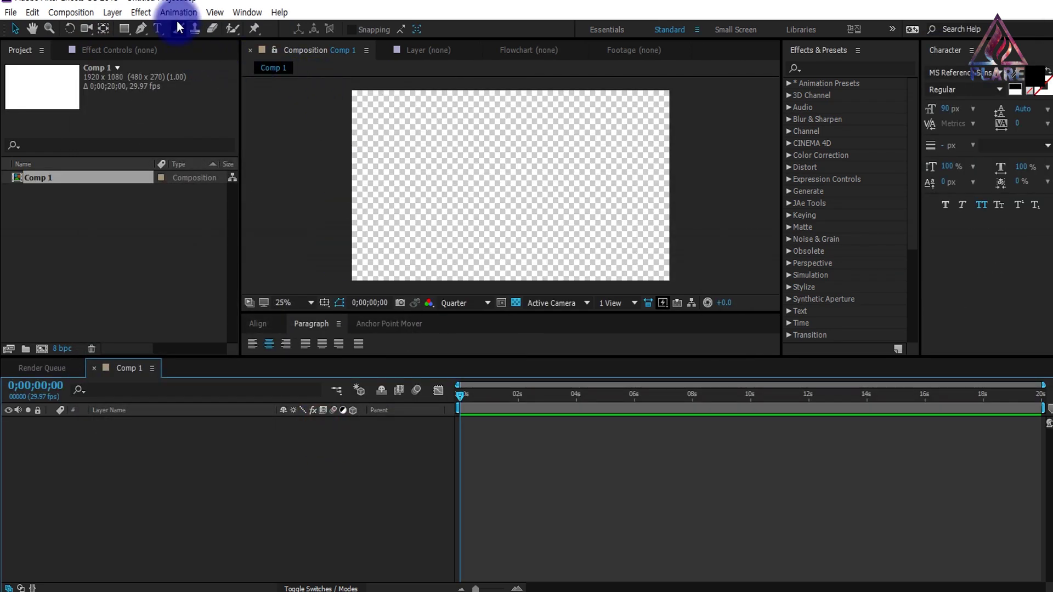
Add a text layer containing the copied nine lyric lines, from "Hey boy" to "어서 YES or YES?"
left_click(153, 31)
left_click(408, 125)
type("Hey boy Look, I'm gonna make this simple for you, you got two choices YES or YES? ah 둘 중에 하나만 골라 YES or YES? ah 하나만 선택해 어서 YES or YES?")
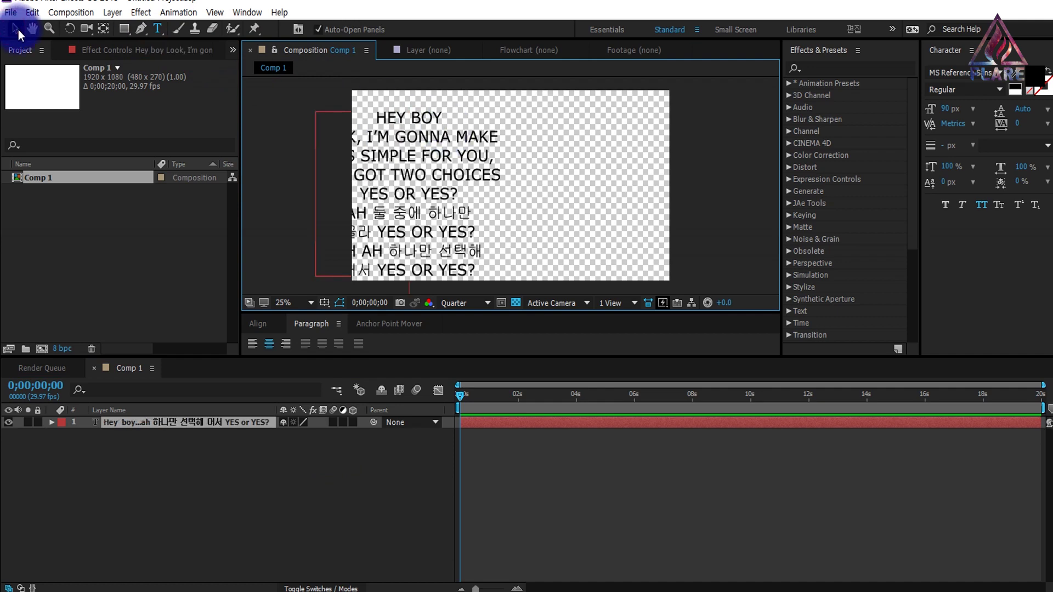
Move the lyric text block so all nine lines sit centred within the composition frame
left_click(15, 28)
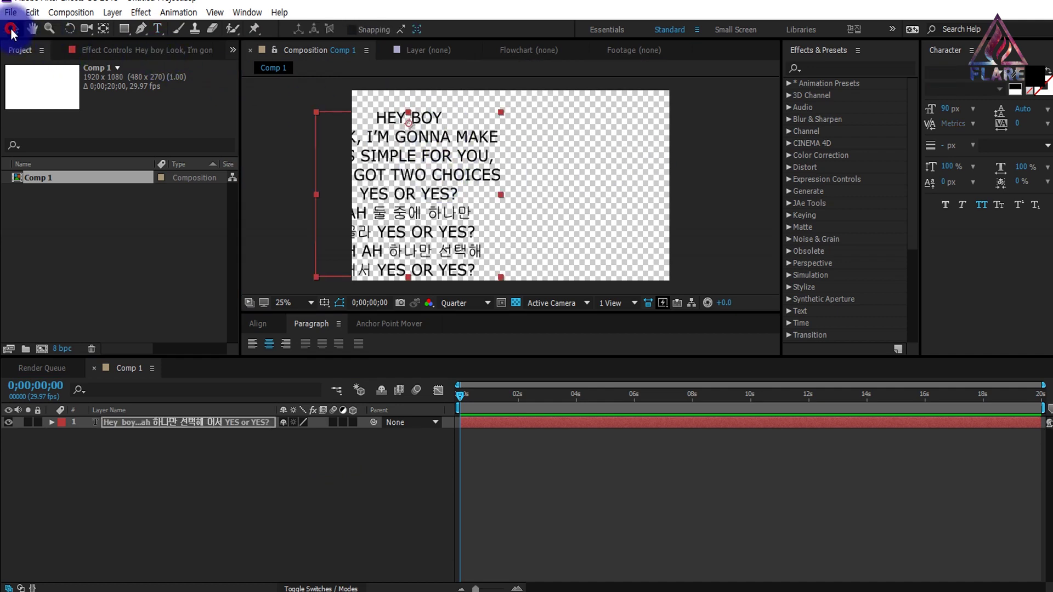
left_click_drag(409, 162, 514, 155)
left_click(414, 500)
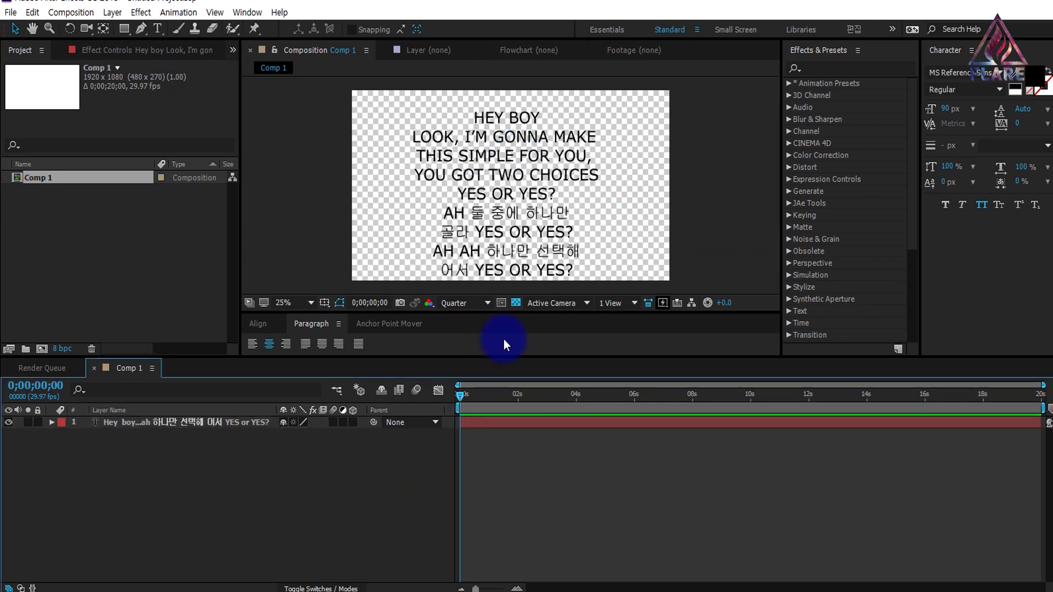
left_click(505, 142)
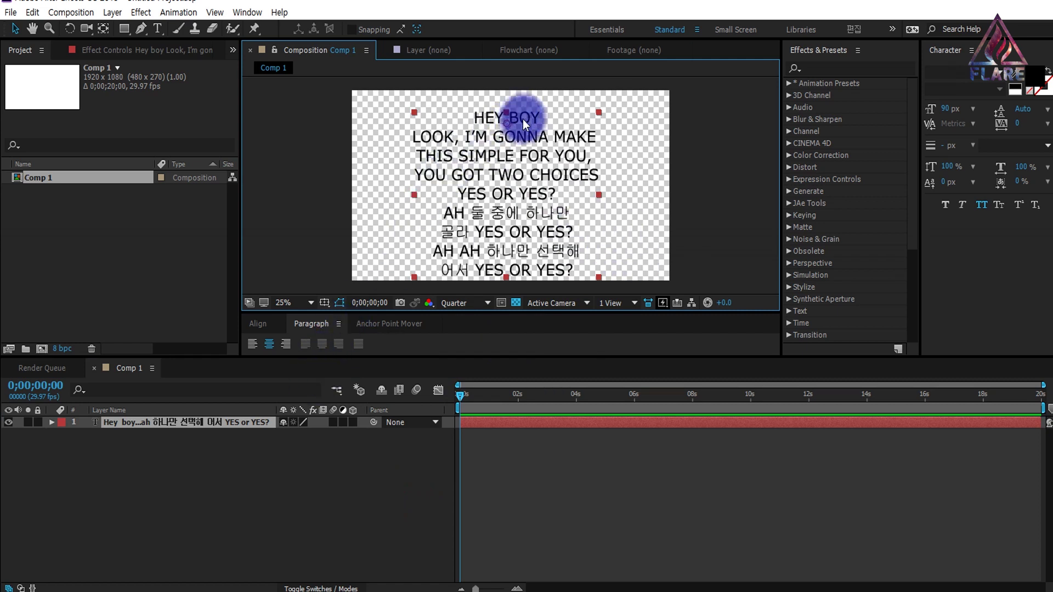
left_click_drag(514, 243, 514, 236)
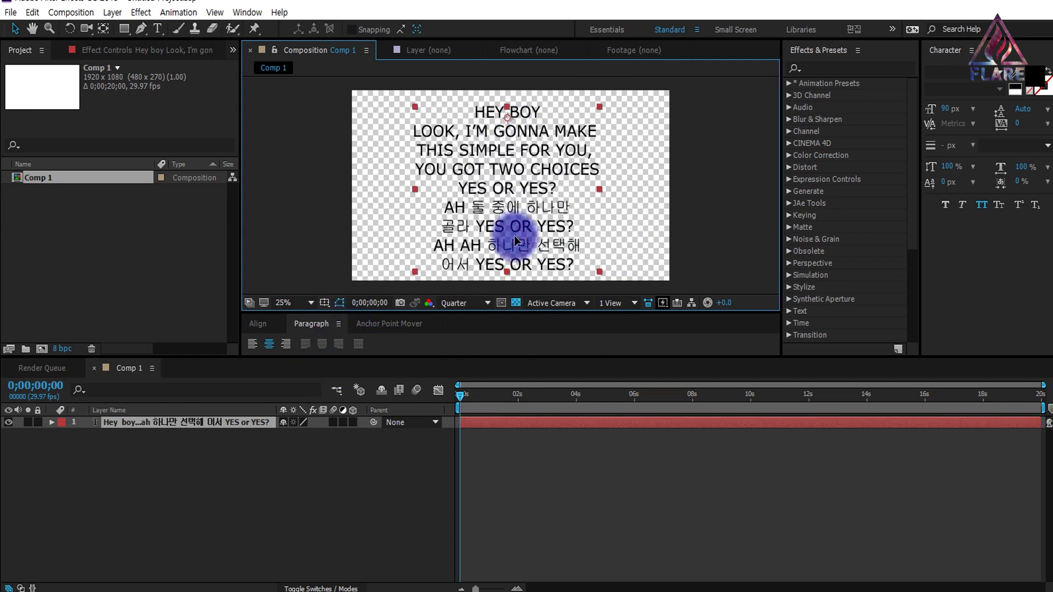
Duplicate the lyric text layer until the composition holds nine identical layers, and select them all
left_click(236, 465)
left_click(238, 423)
key("ctrl+d")
key("ctrl+d")
key("ctrl+d")
key("ctrl+d")
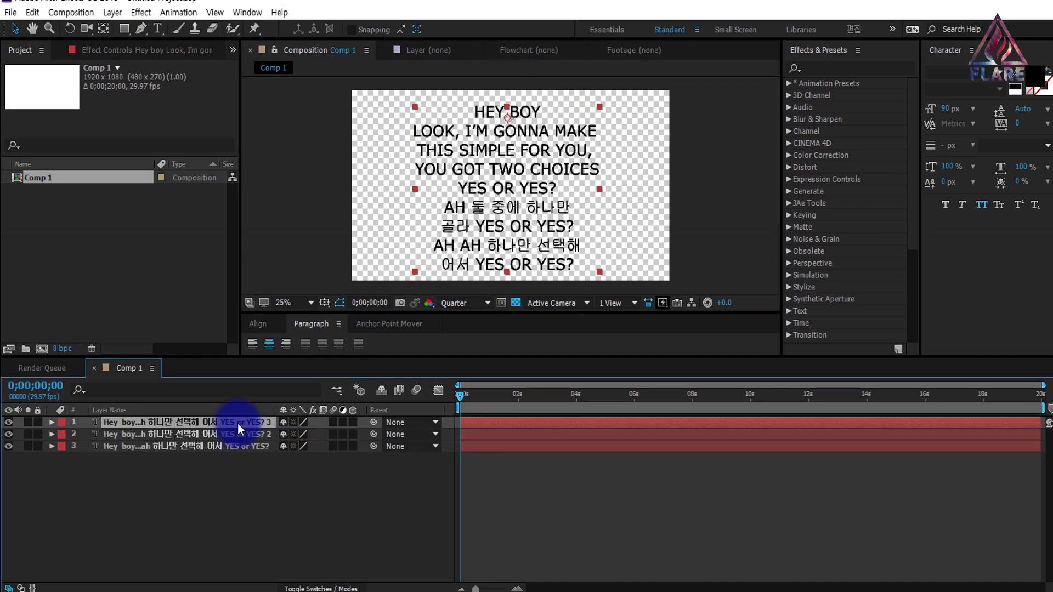
left_click(220, 458)
left_click(234, 426, "shift")
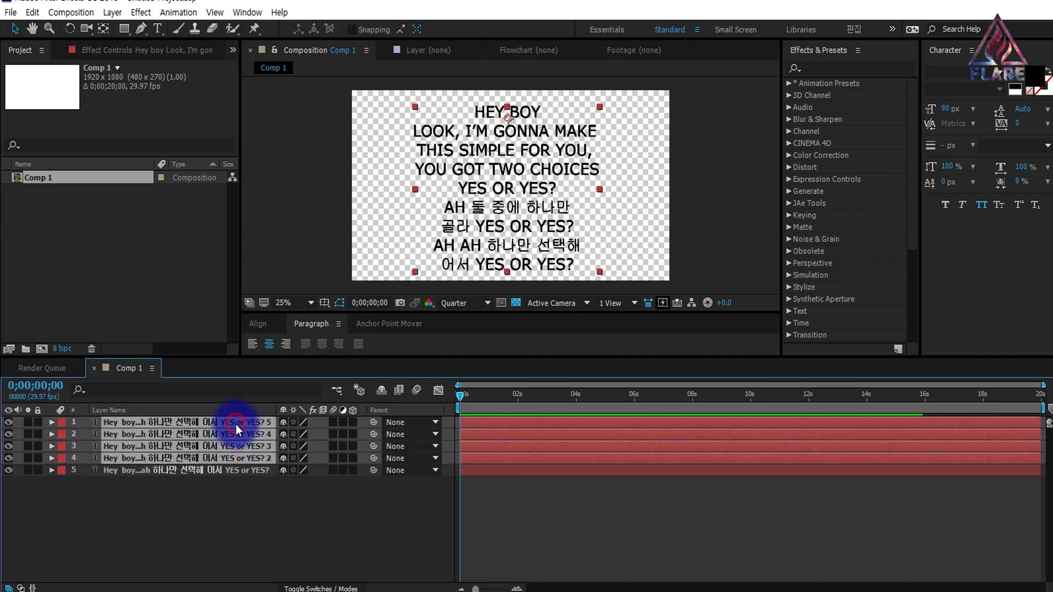
key("ctrl+d")
left_click(212, 535)
key("ctrl+a")
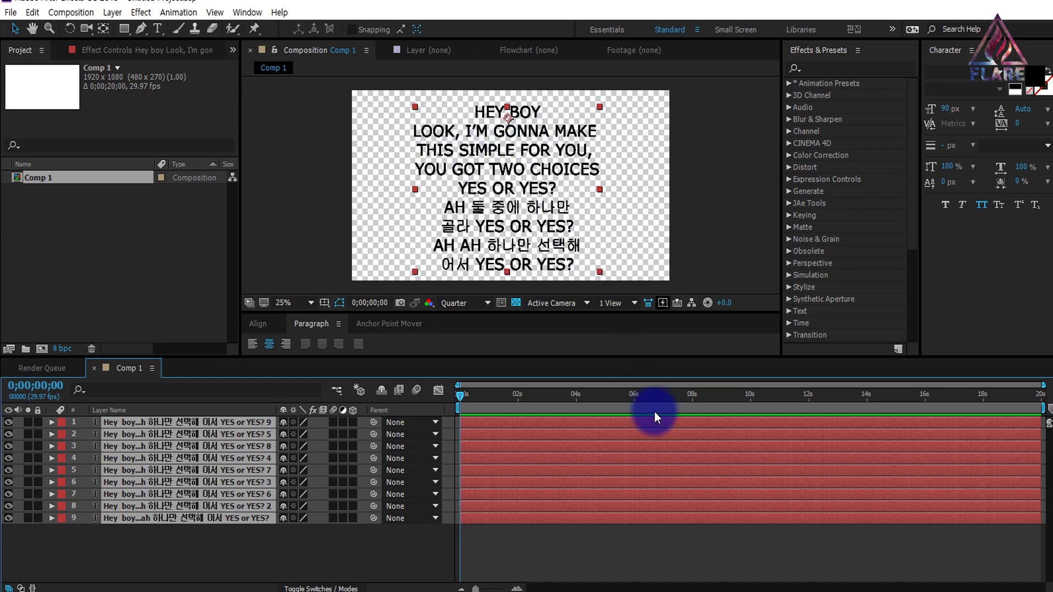
Delete the eight duplicated lyric layers, keeping the original, and deselect everything
left_click_drag(248, 552, 167, 388)
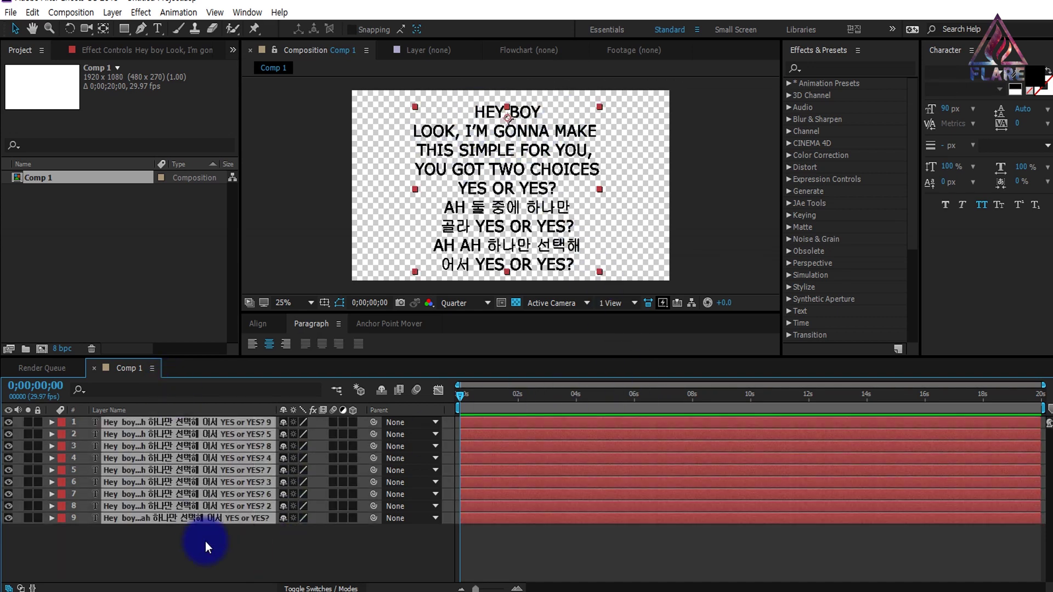
left_click(205, 541)
left_click(199, 507)
left_click(202, 421, "shift")
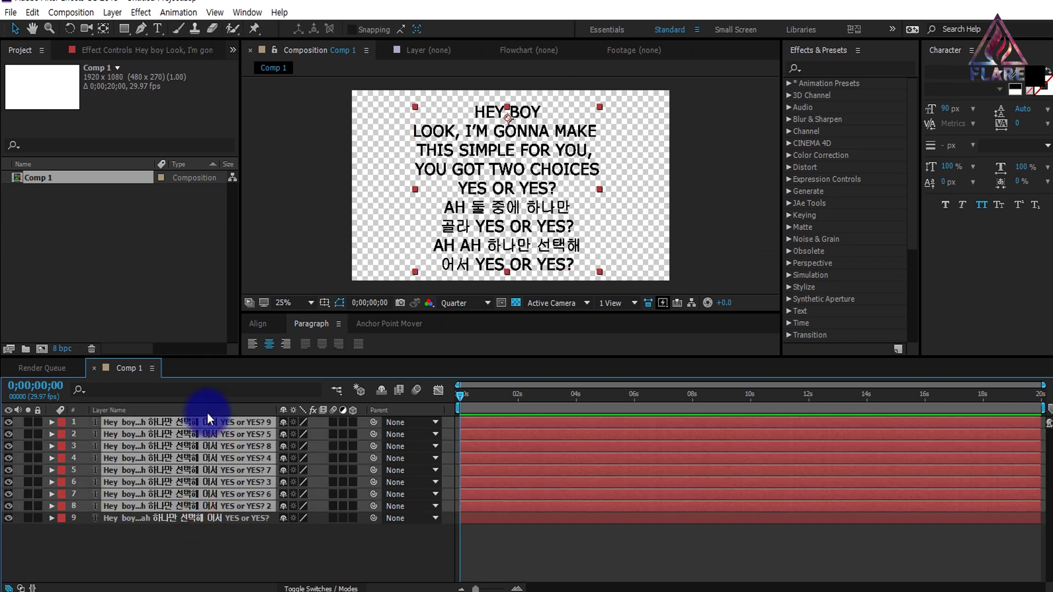
key("Delete")
left_click(207, 418)
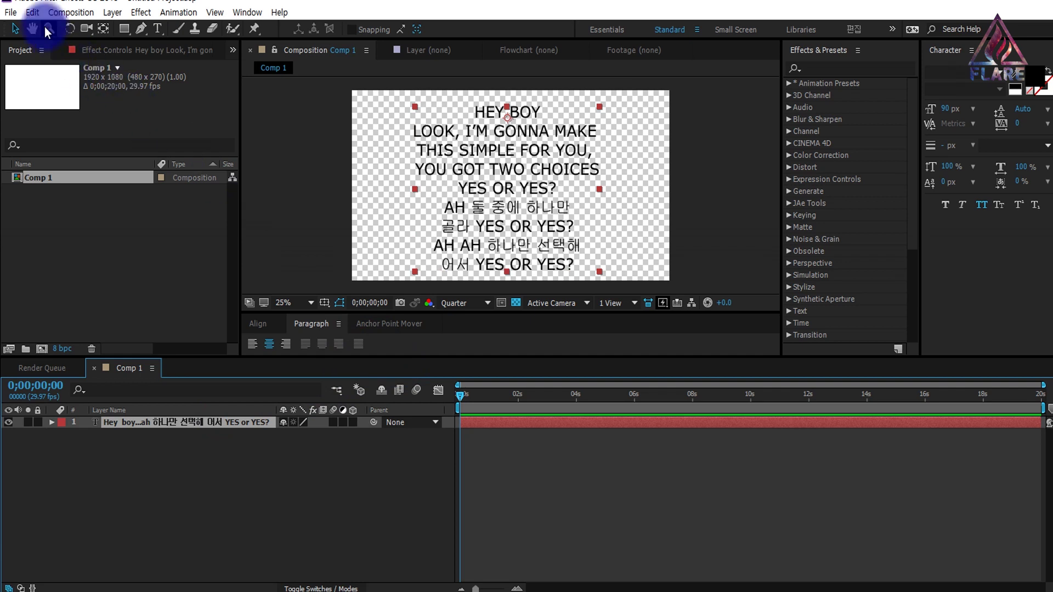
key("ctrl+shift+a")
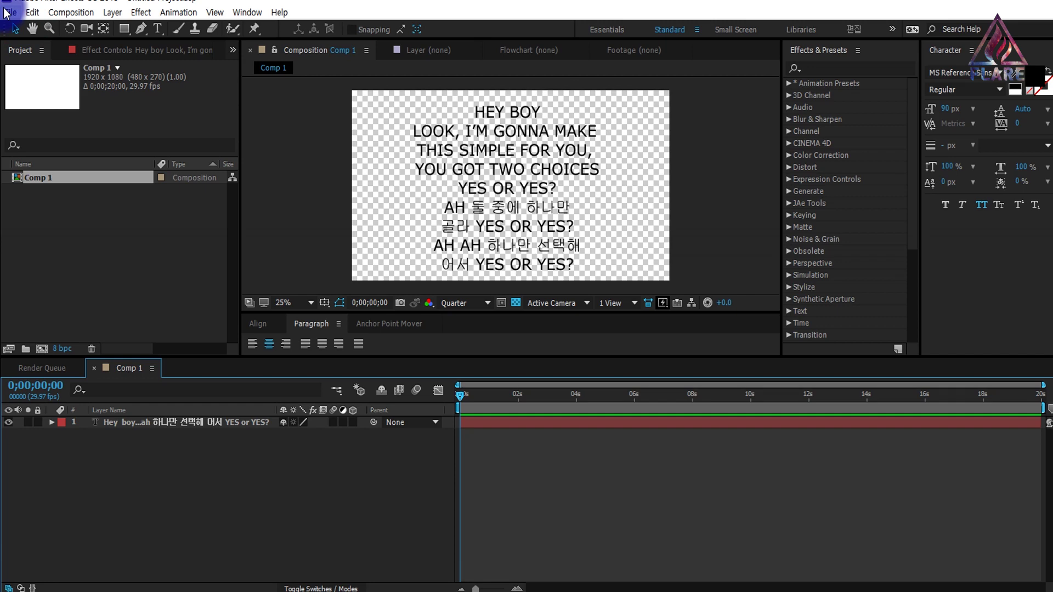
Run the DecomposeText script file from the DecomposeText_v3.0 folder and place its window beside the lyrics
left_click(7, 12)
mouse_move(95, 406)
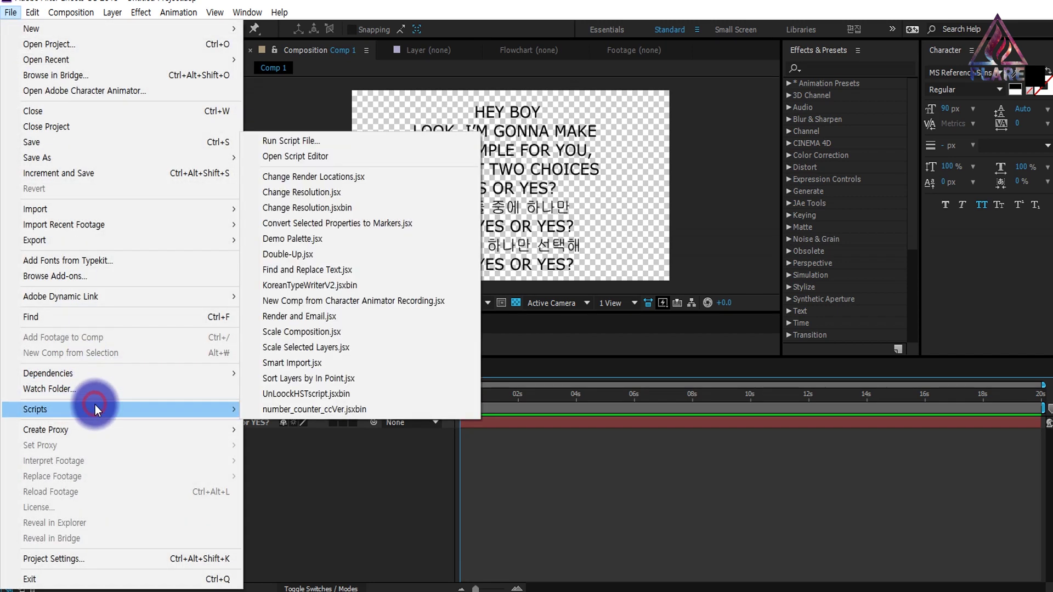
left_click(331, 143)
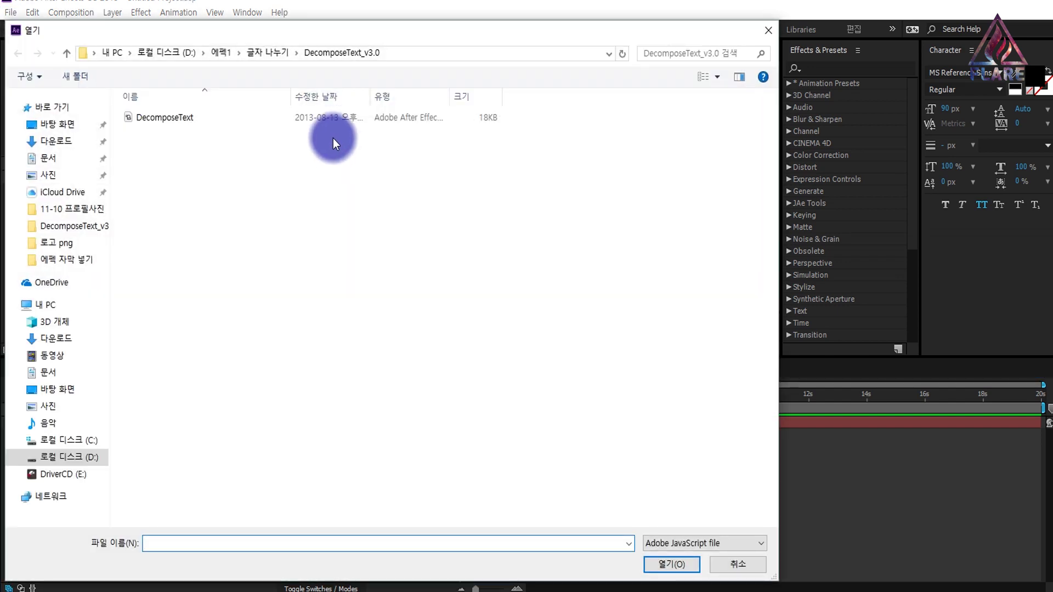
left_click(205, 118)
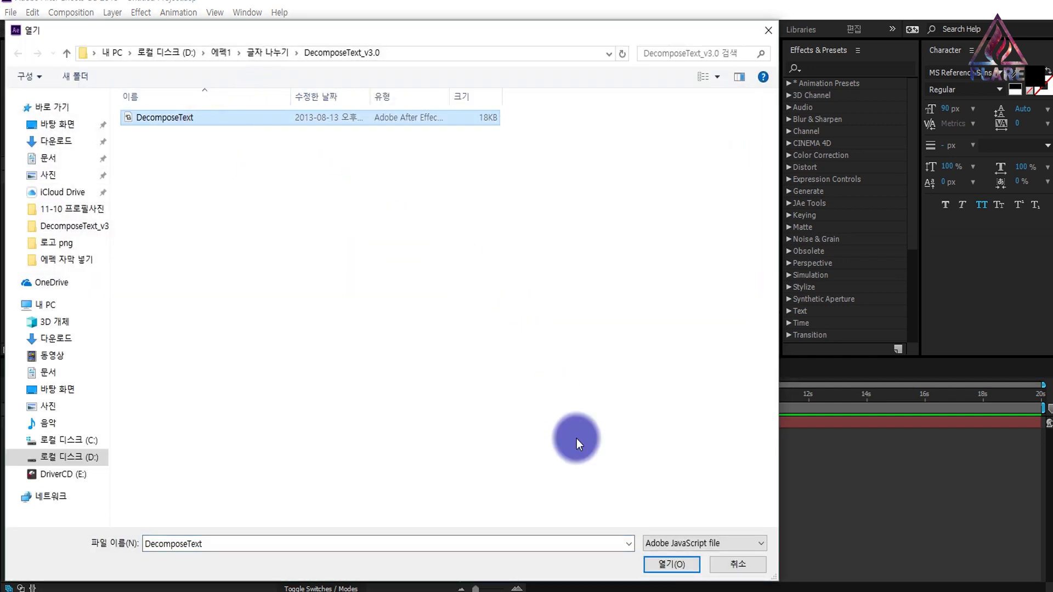
left_click(670, 566)
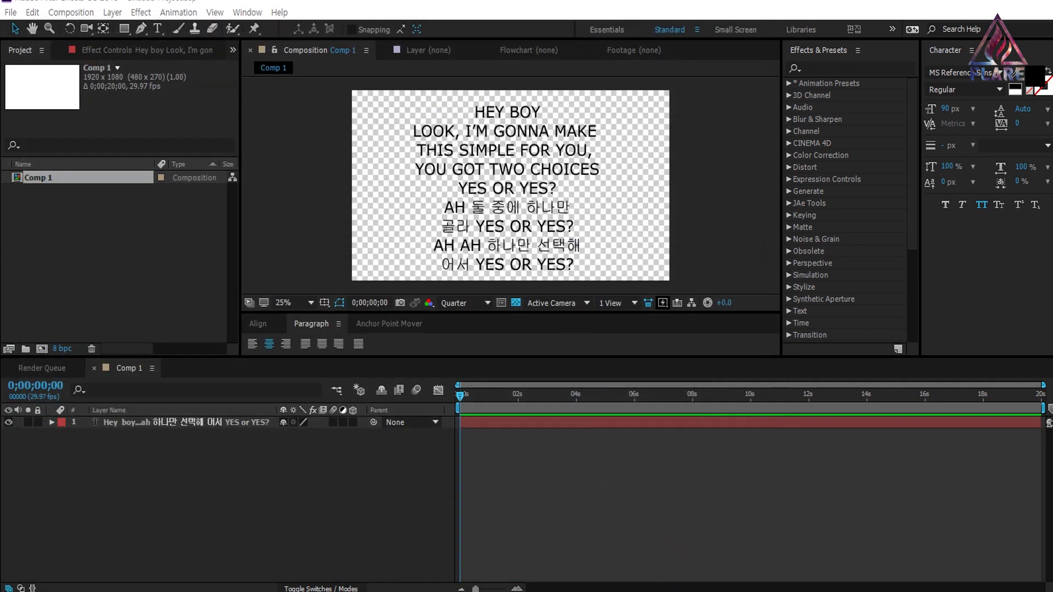
left_click_drag(673, 94, 634, 153)
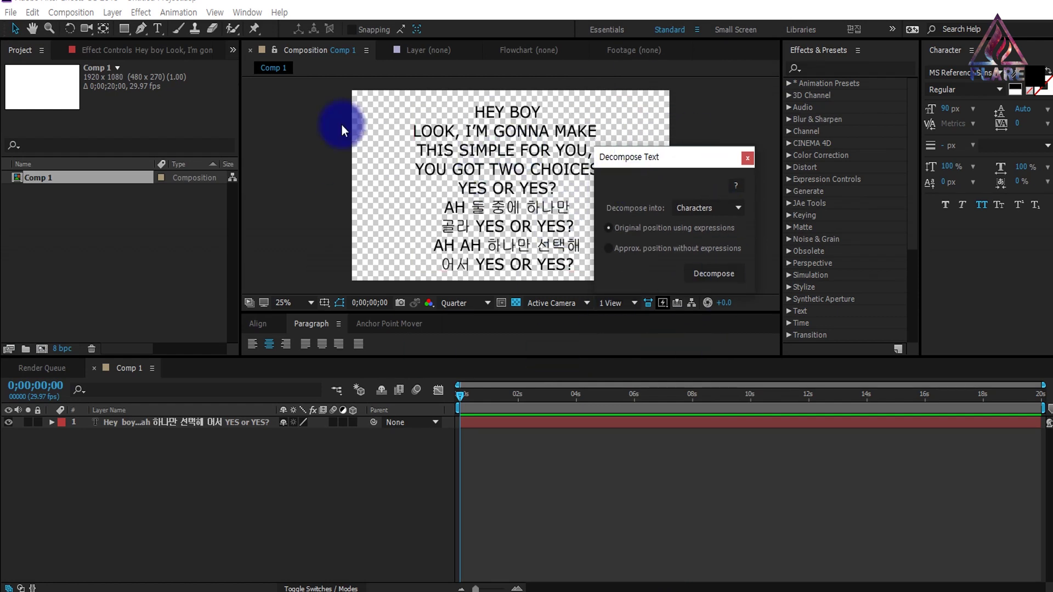
Make sure Allow Scripts to Write Files and Access Network is enabled in the General preferences
left_click(32, 12)
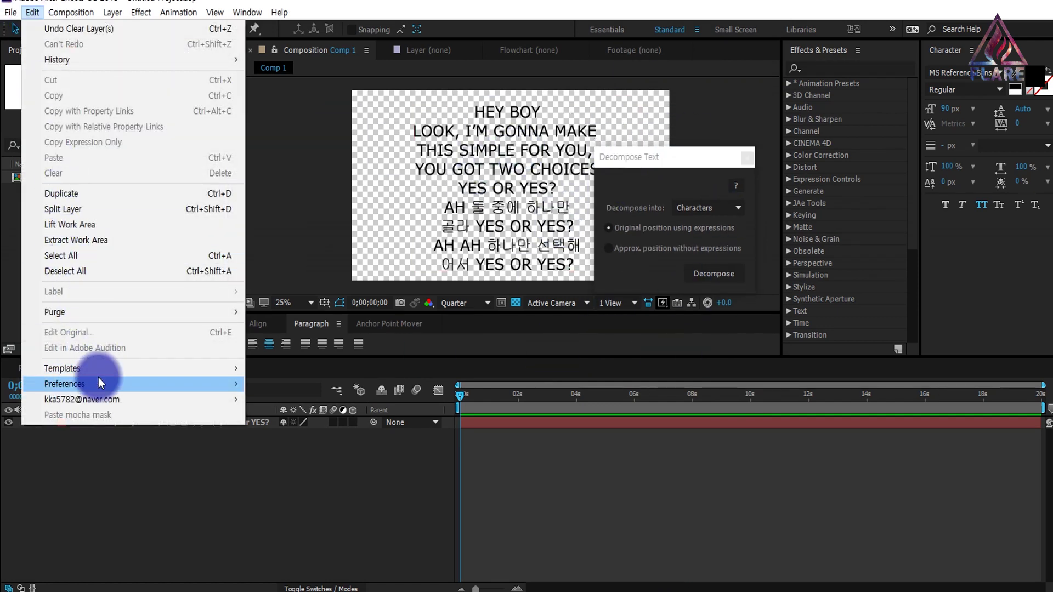
mouse_move(101, 384)
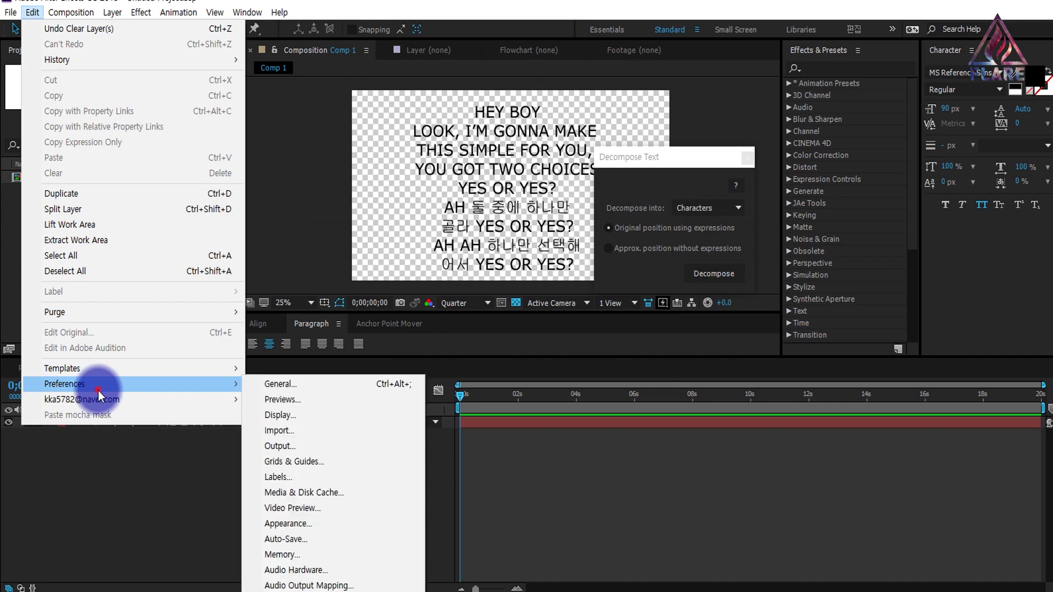
left_click(325, 393)
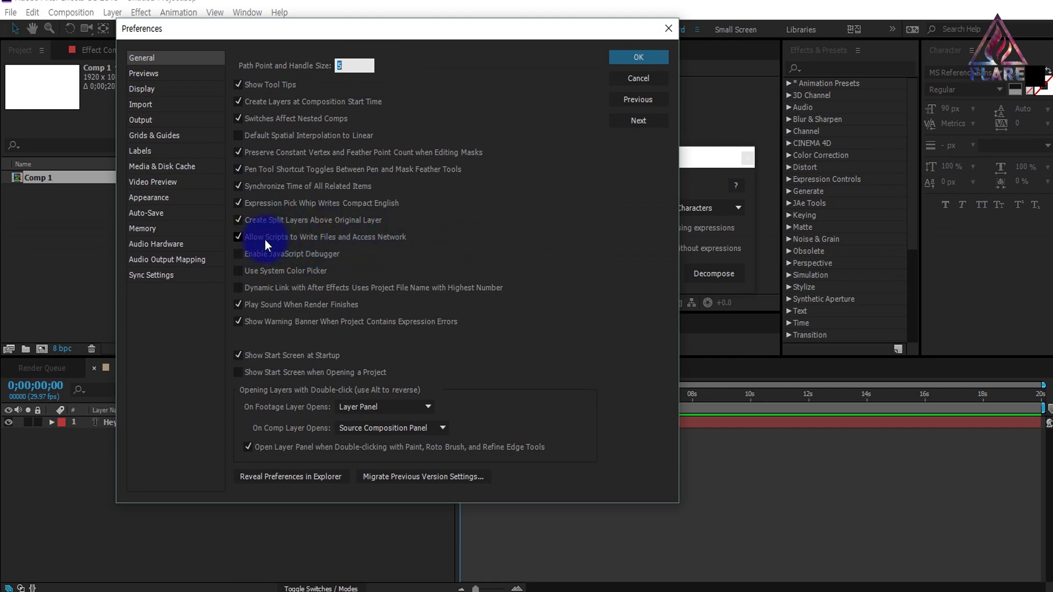
left_click(245, 239)
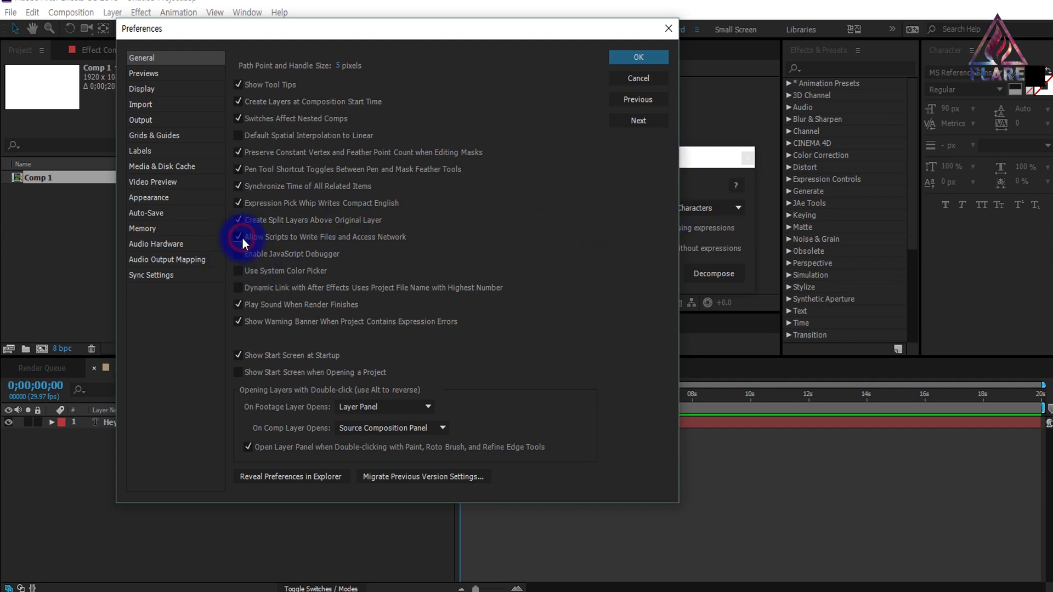
left_click(639, 56)
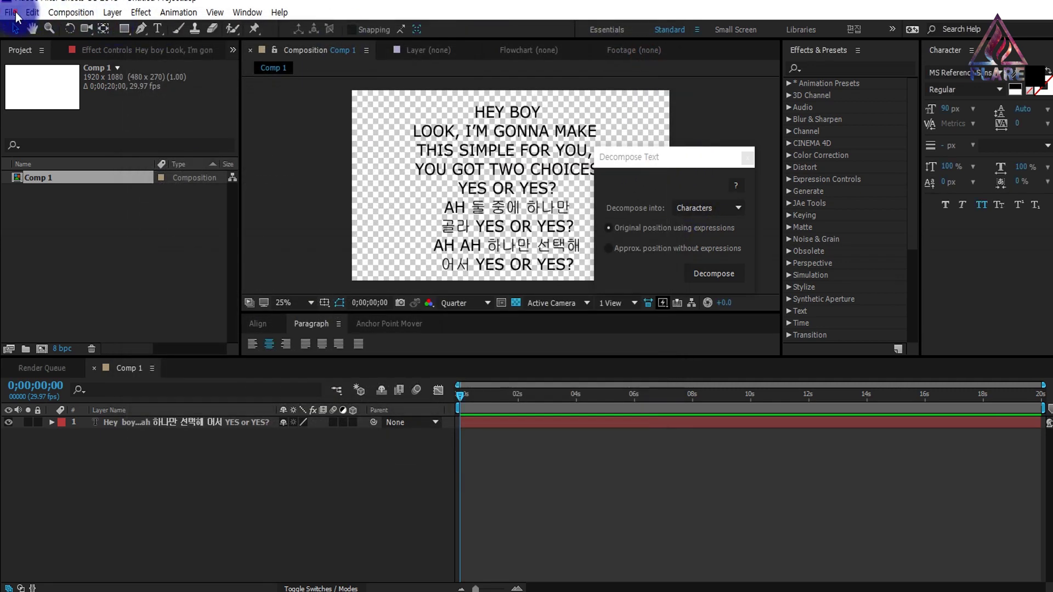
left_click(10, 12)
mouse_move(82, 409)
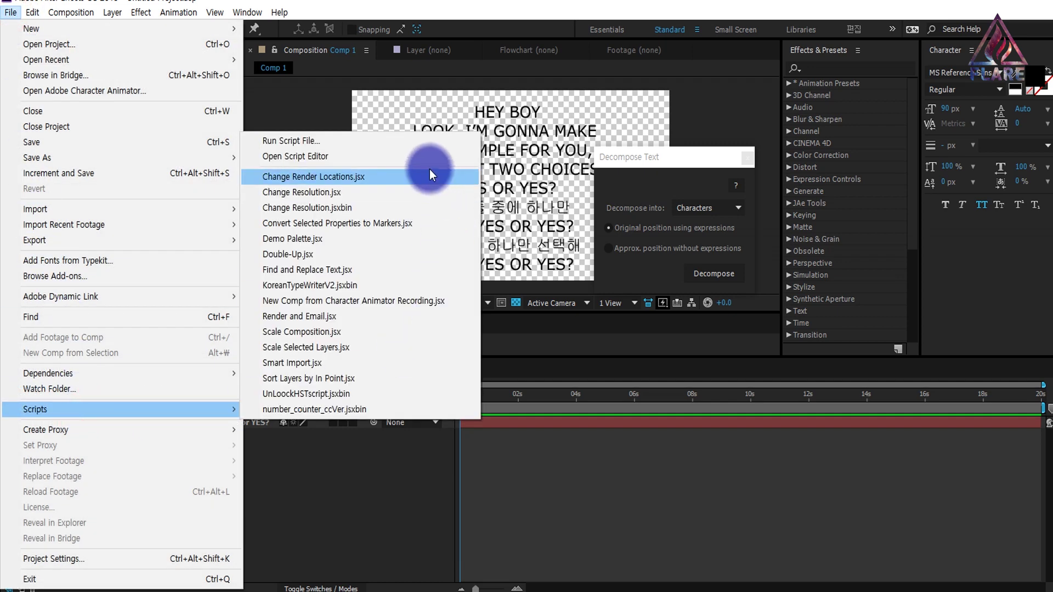
left_click(417, 145)
left_click(233, 117)
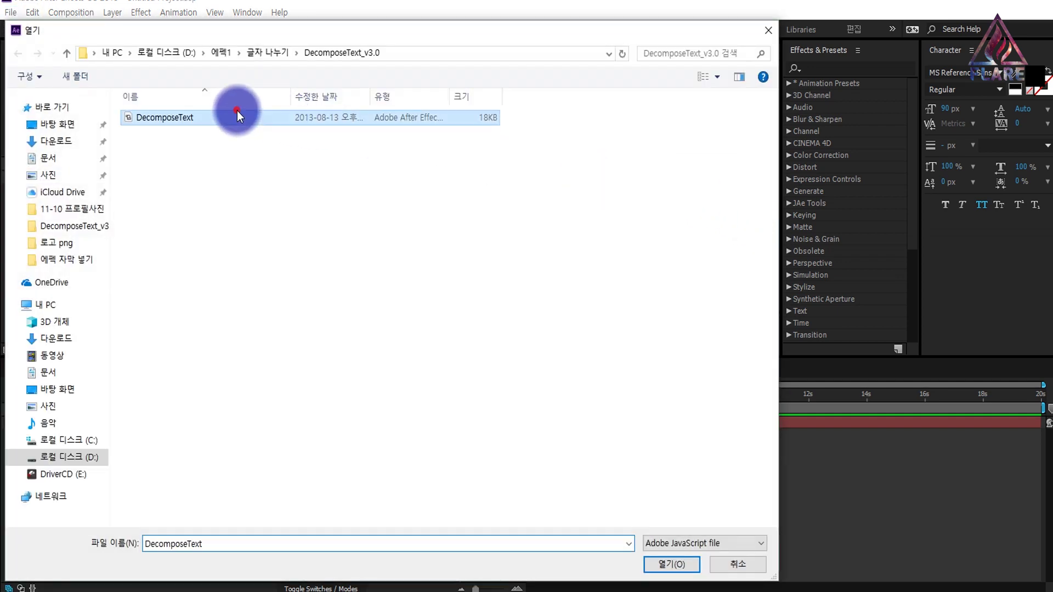
left_click(751, 568)
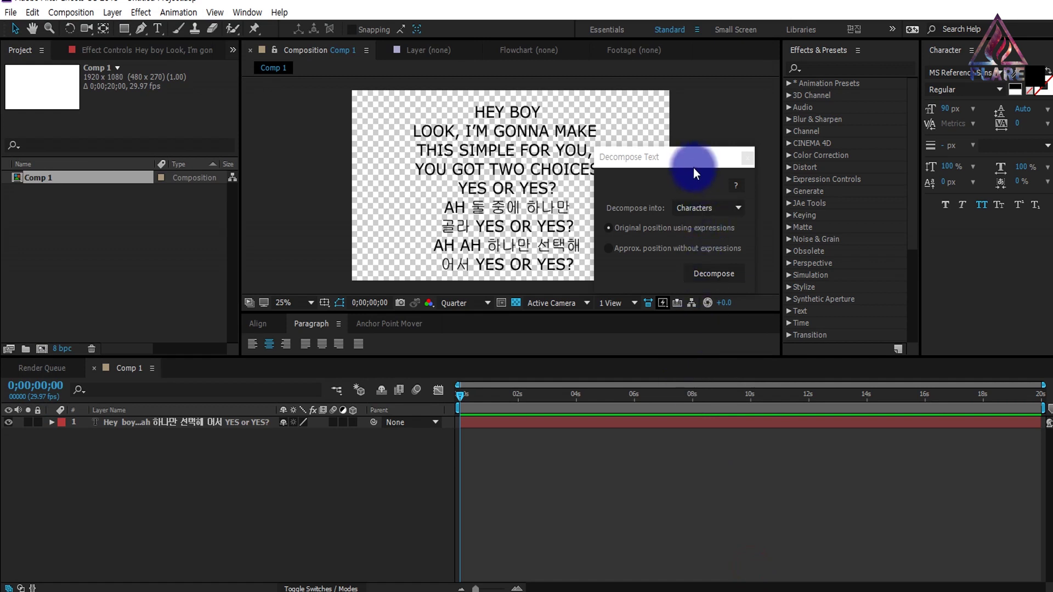
Move the Decompose Text window clear of the lyrics and try its Words and Lines options, ending on Characters
left_click_drag(693, 168, 714, 162)
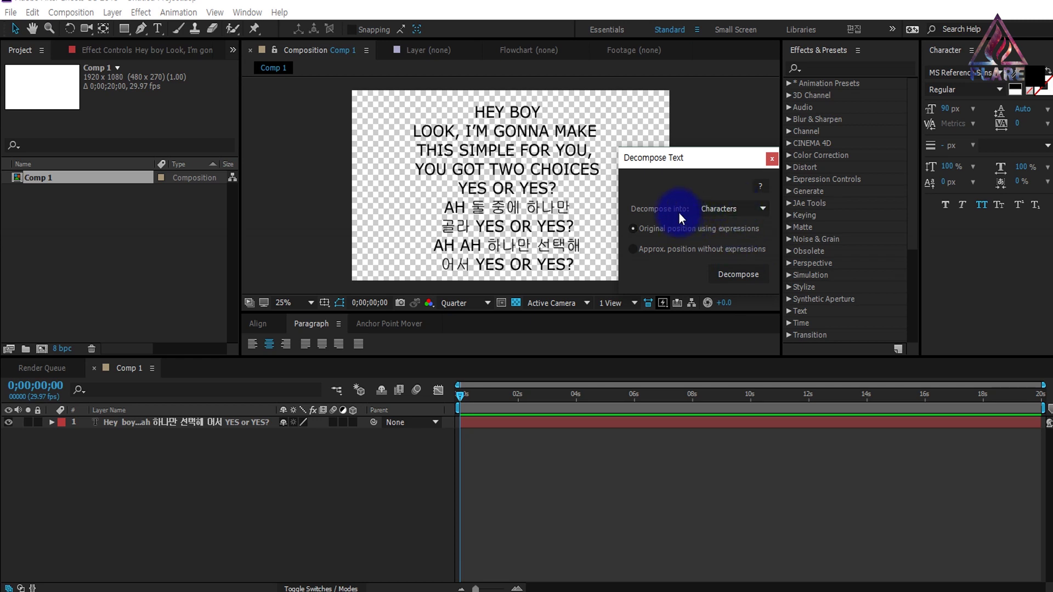
left_click_drag(708, 157, 768, 71)
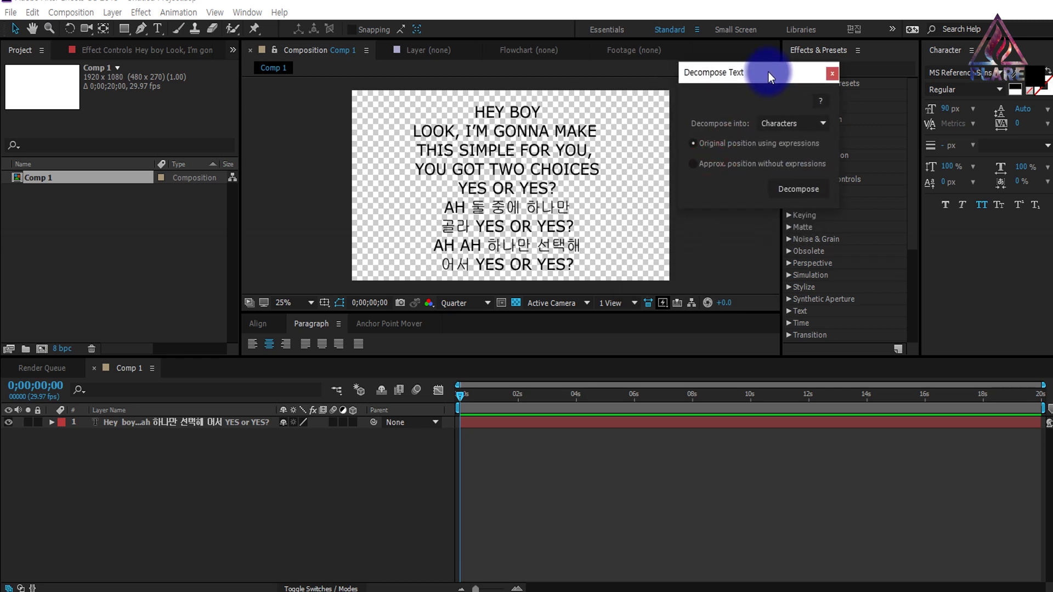
left_click(781, 127)
left_click(782, 148)
left_click(792, 124)
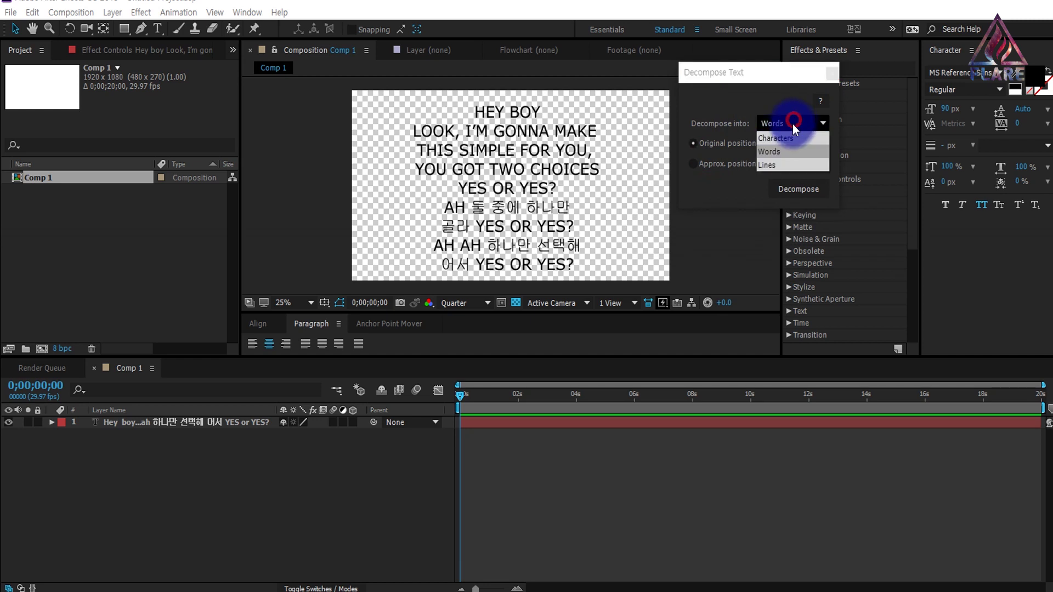
left_click(772, 163)
left_click(788, 125)
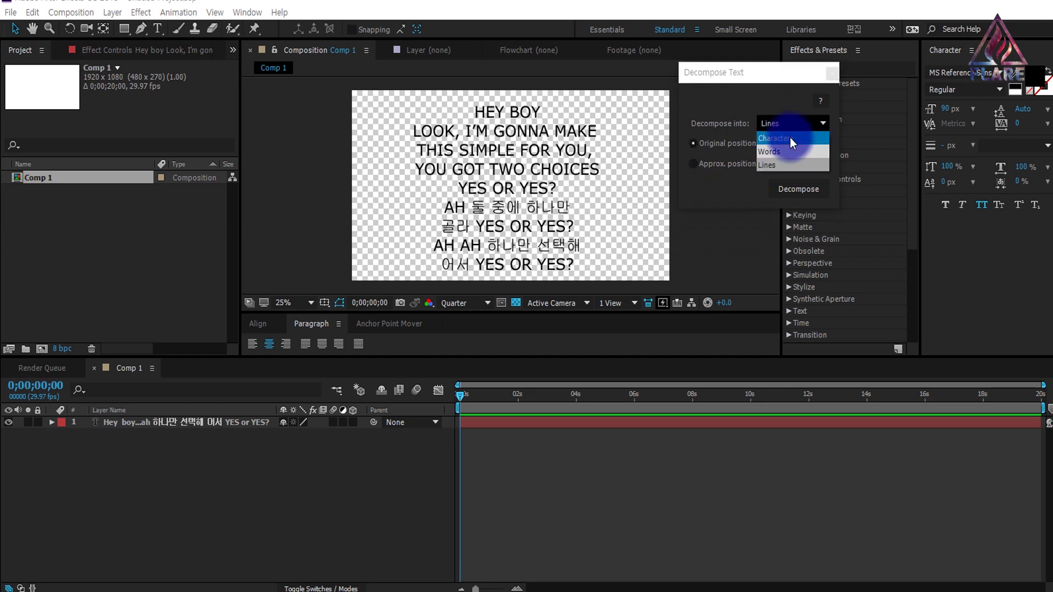
left_click(789, 139)
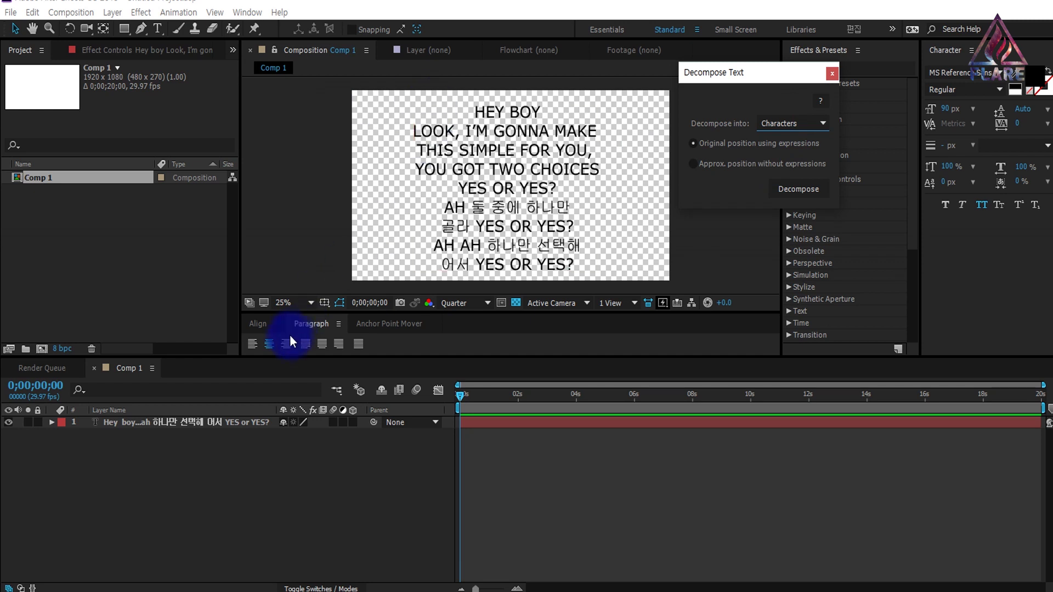
Compare the Words and Lines options with the lyric text, and return Decompose into to Characters
left_click(564, 127)
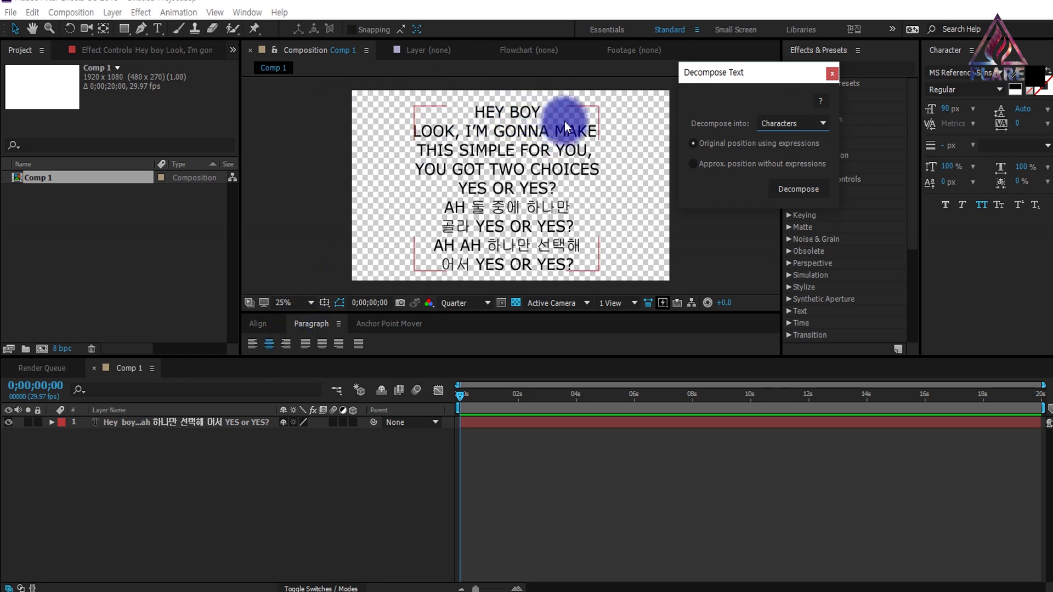
left_click(785, 124)
left_click(780, 148)
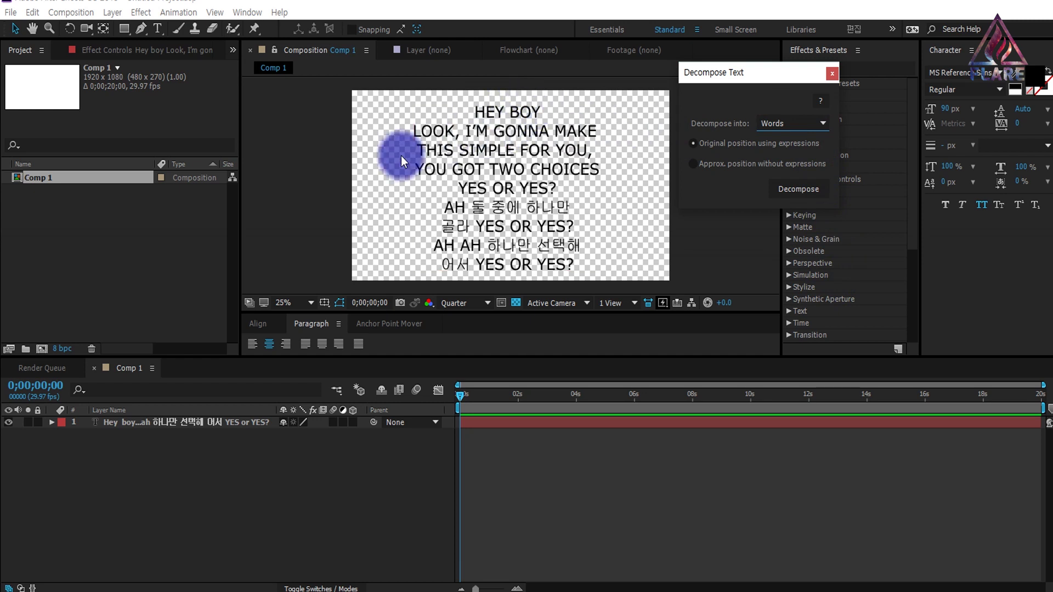
left_click(775, 123)
left_click(775, 163)
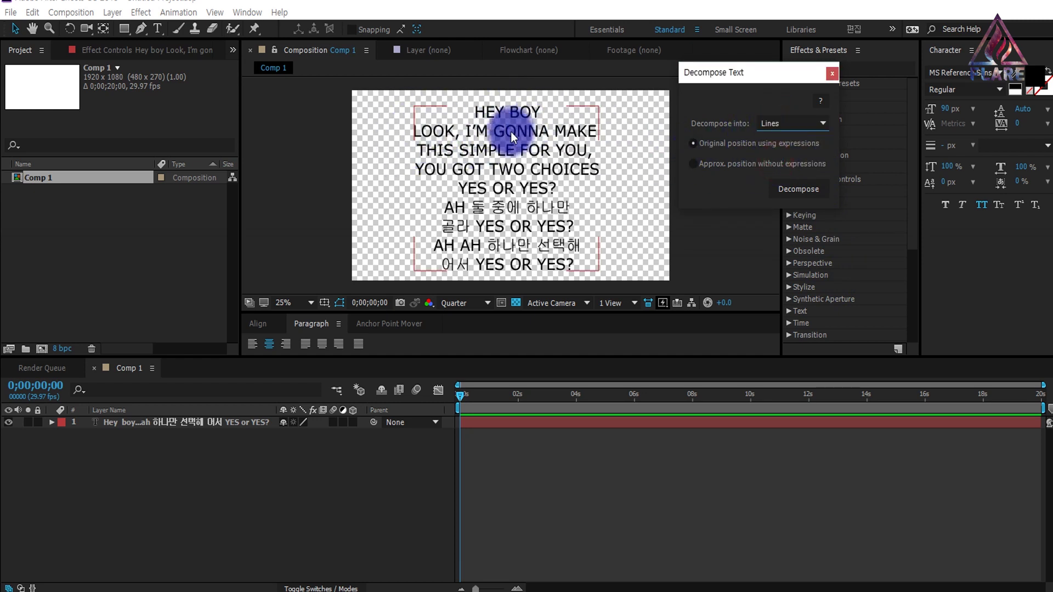
left_click(758, 120)
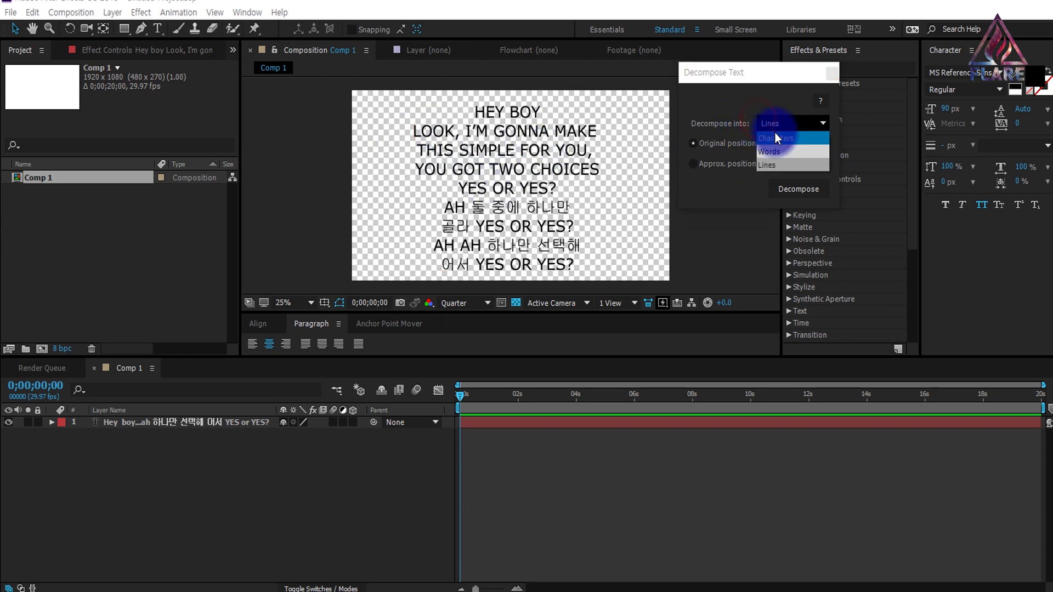
left_click(775, 132)
Hide the lyric layer and add a text layer reading "안녕하세요 flare 입니다." near the middle of the composition
left_click(8, 422)
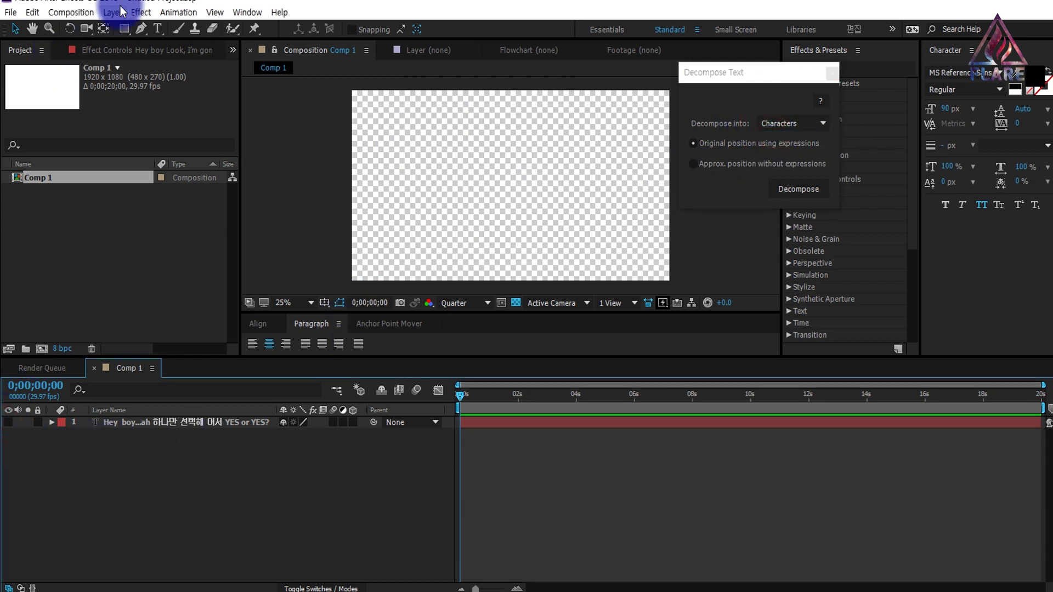
left_click(157, 28)
left_click(415, 156)
type("약")
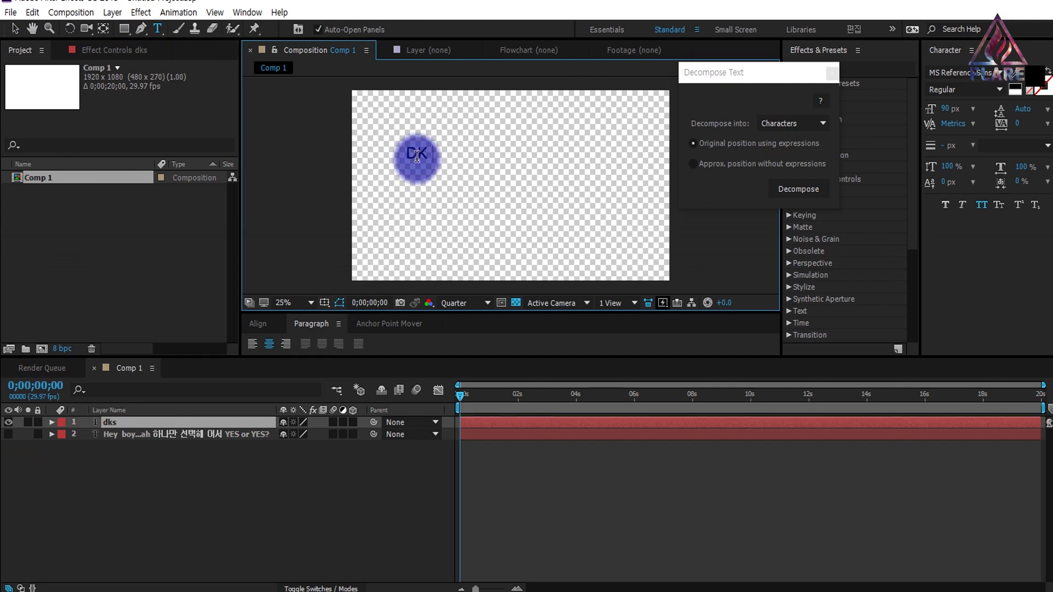
type("녕하세요 flare 입니다.")
left_click(15, 29)
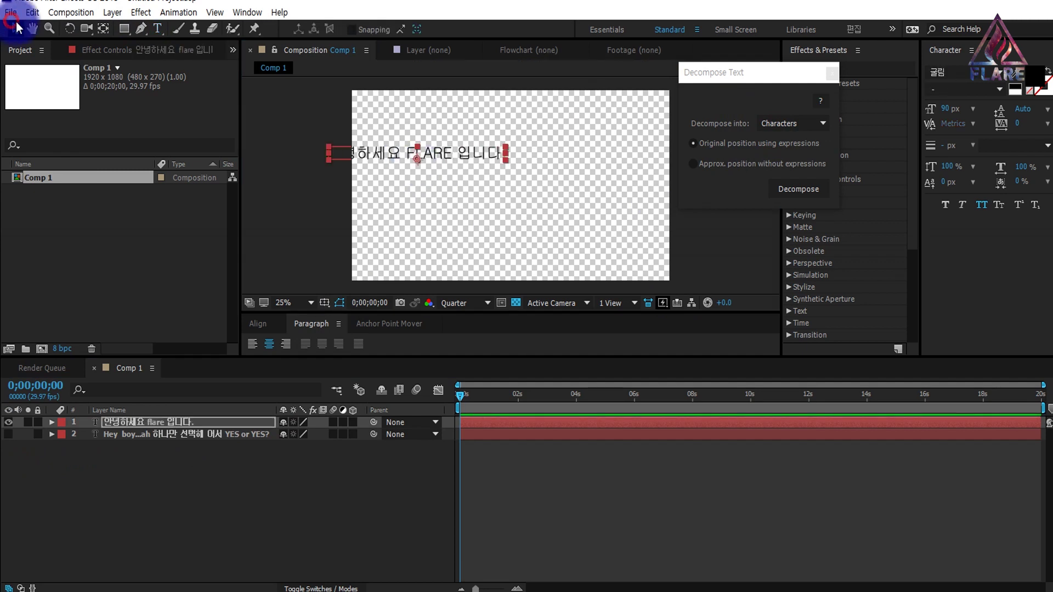
left_click_drag(519, 166, 548, 185)
Decompose the "안녕하세요 flare 입니다." layer into Characters with the original position kept using expressions
left_click(799, 122)
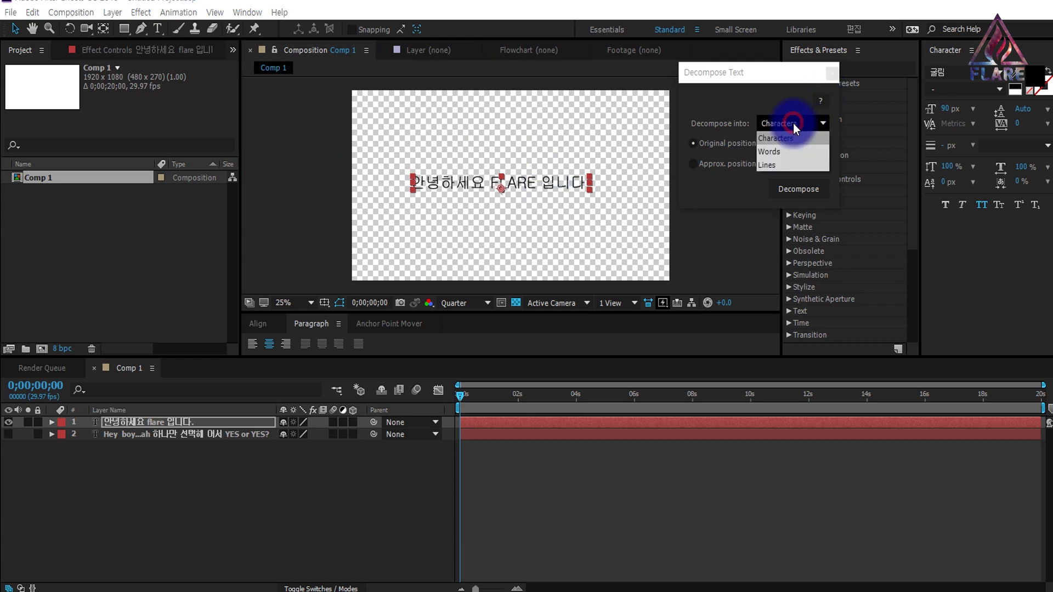
left_click(735, 178)
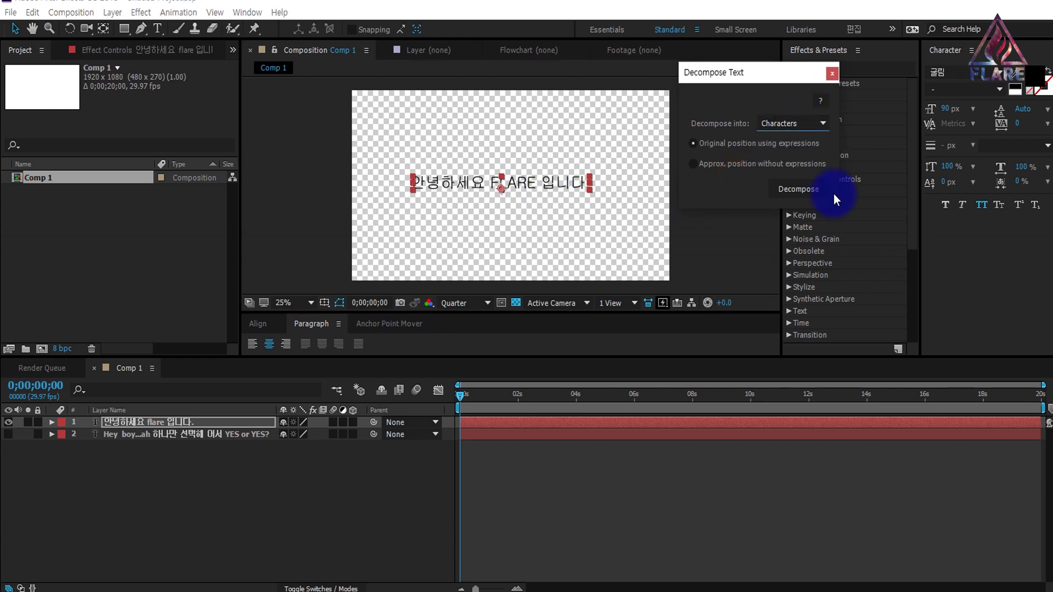
left_click(815, 193)
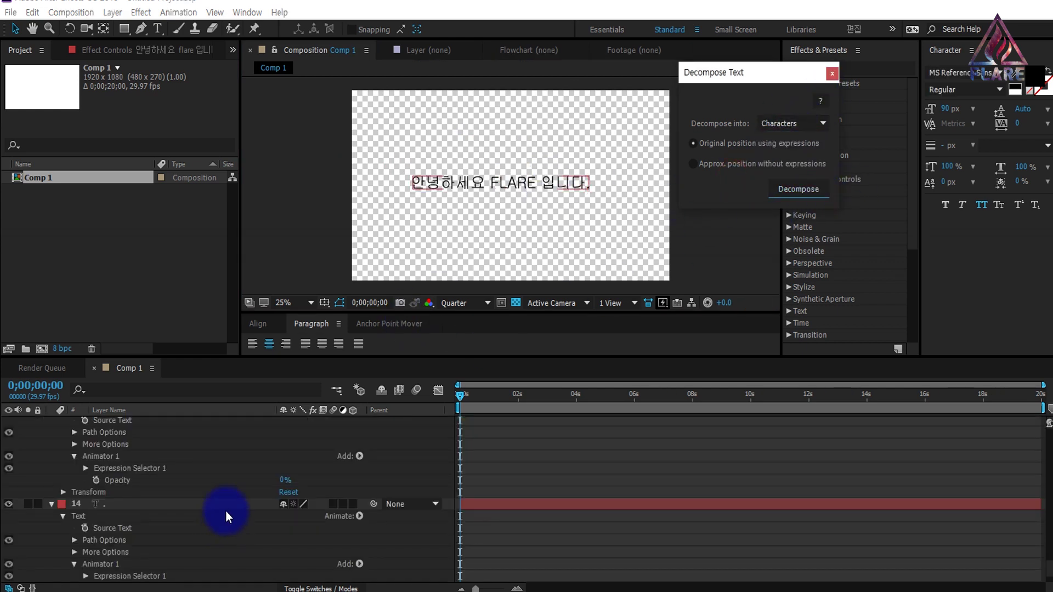
Collapse the properties of all decomposed layers, maximize the timeline and deselect everything
left_click(182, 410)
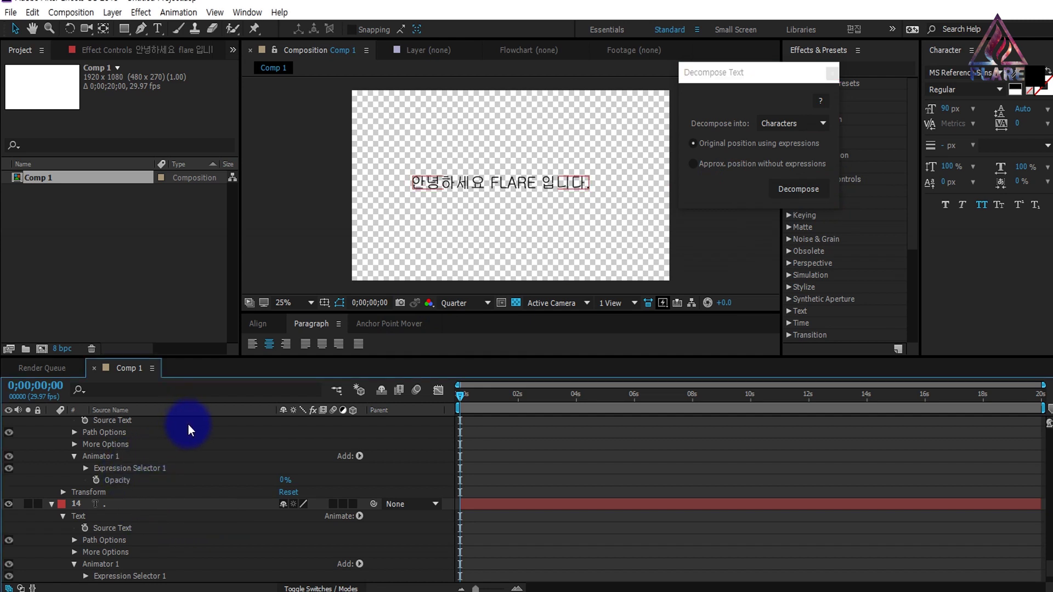
key("ctrl+a")
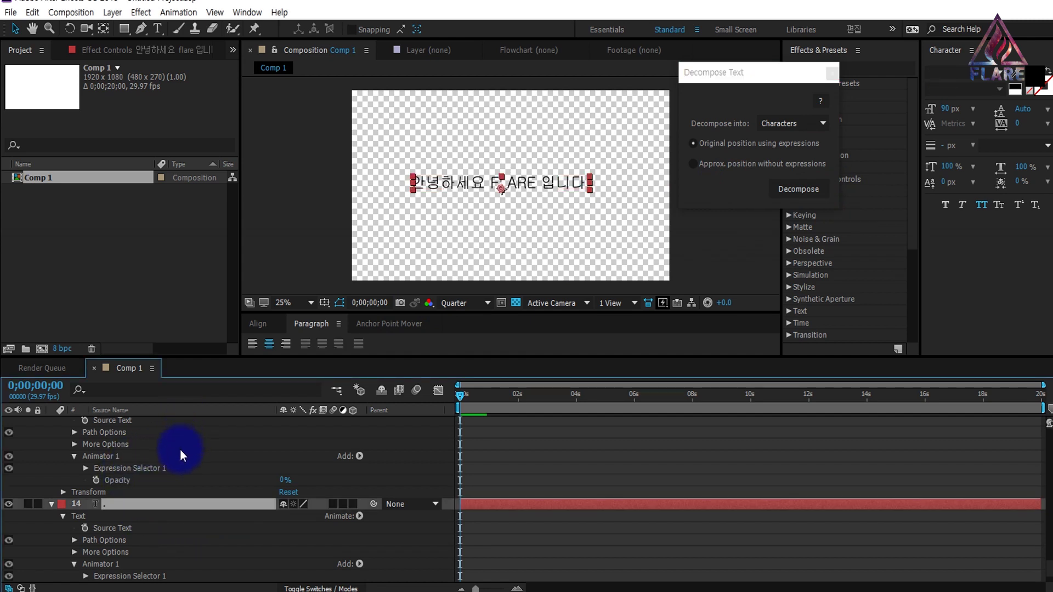
key("ctrl+grave")
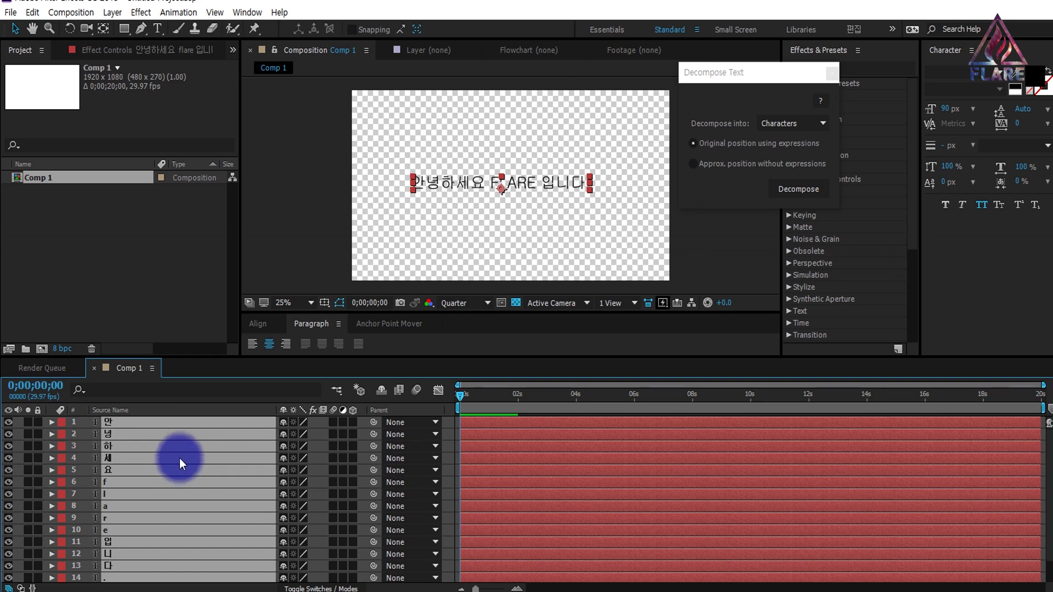
key("grave")
left_click(206, 327)
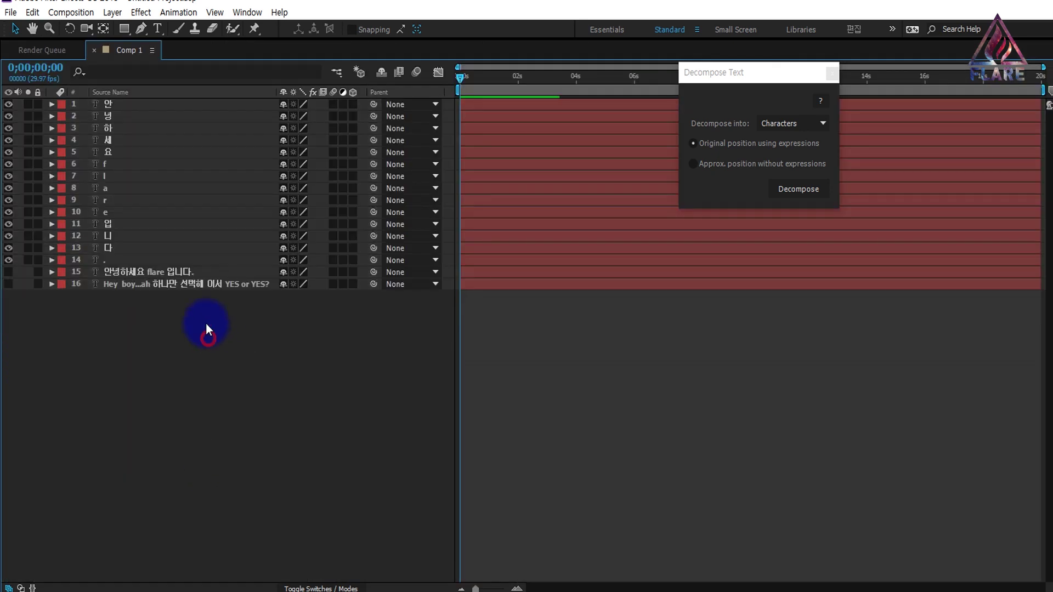
Go through the separate character layers from 안 down to the period, and restore the timeline to its normal size
left_click(123, 109)
left_click(122, 120)
left_click(122, 131)
left_click(122, 142)
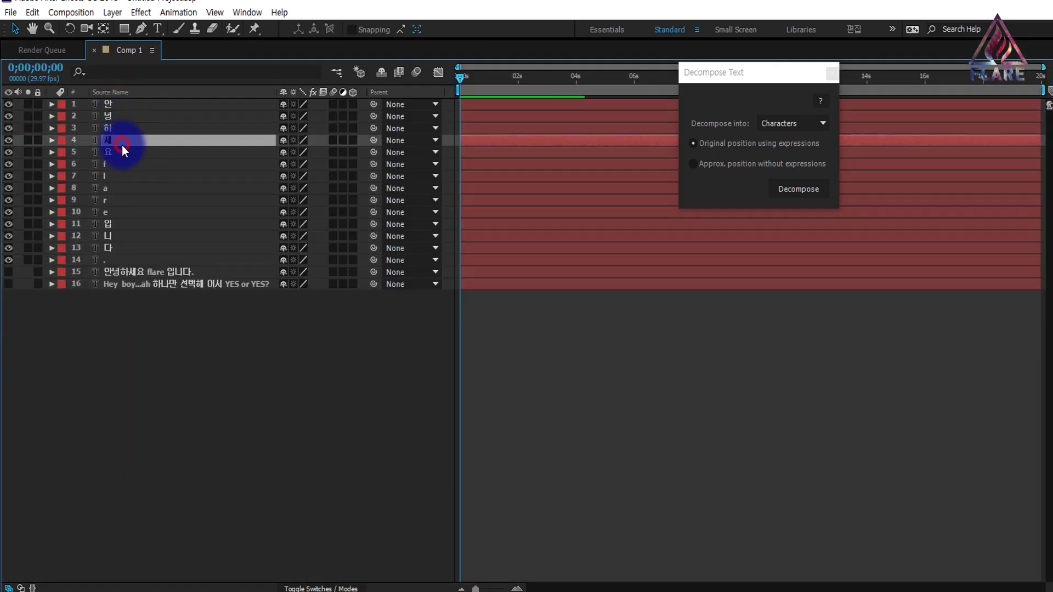
left_click(122, 152)
left_click(120, 164)
left_click(134, 213)
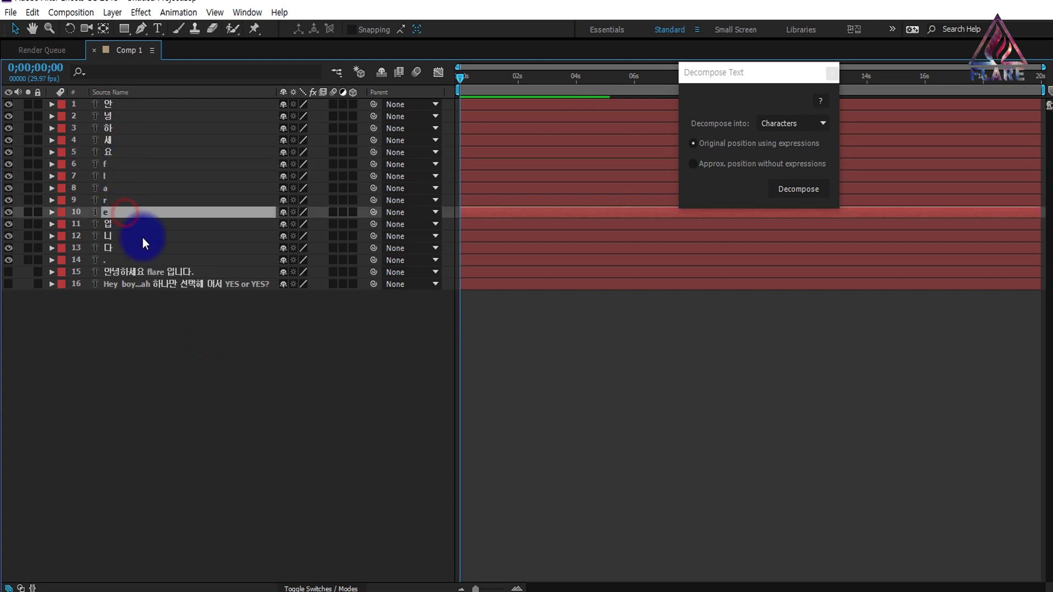
left_click(148, 260)
key("grave")
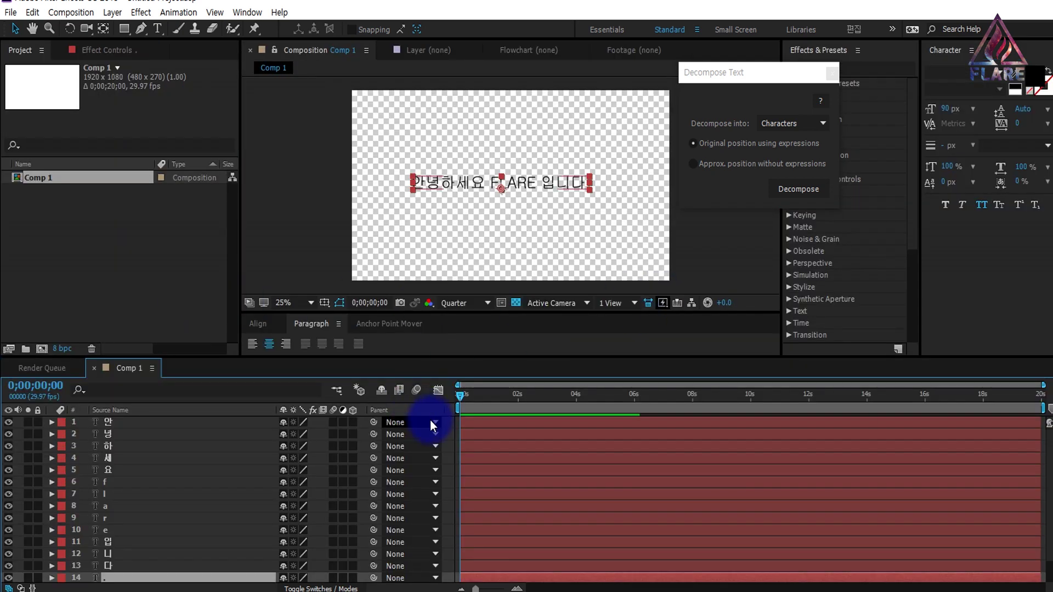
Undo and redo the character decomposition, and collapse the properties of all character layers
key("ctrl+z")
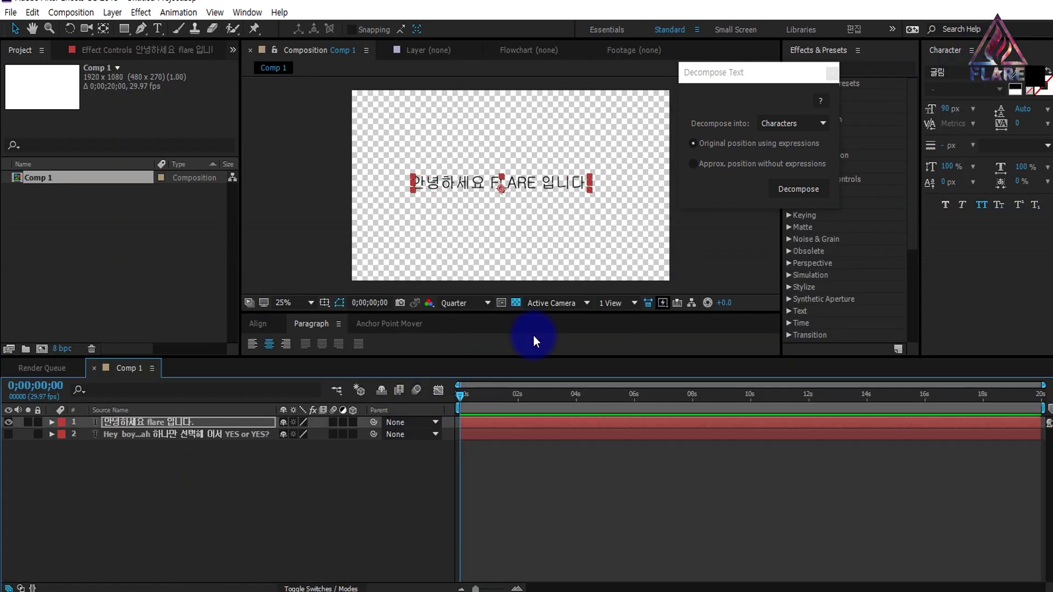
key("ctrl+shift+z")
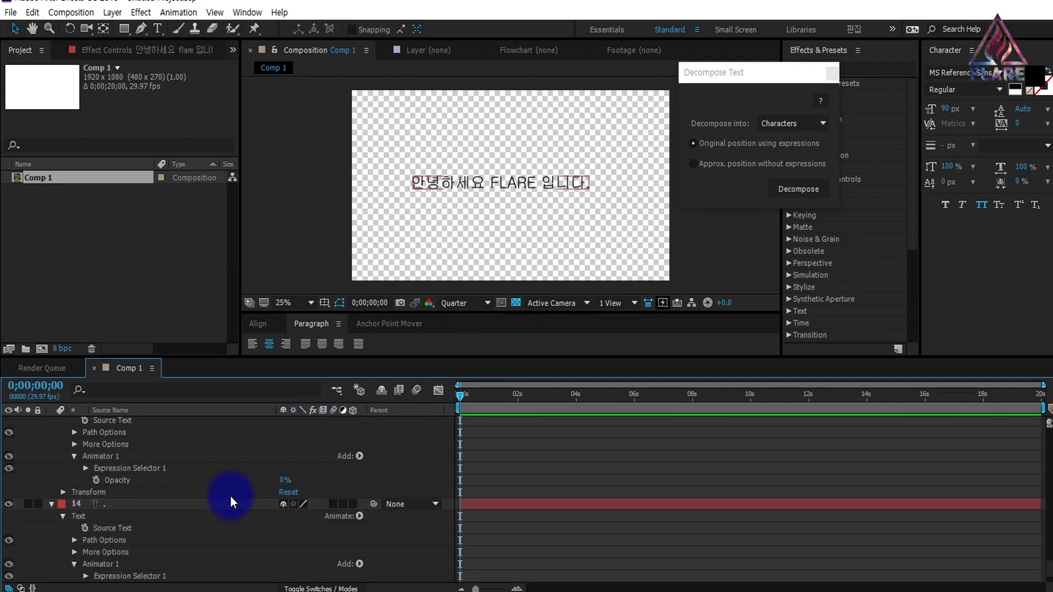
scroll(212, 486, "up", 15)
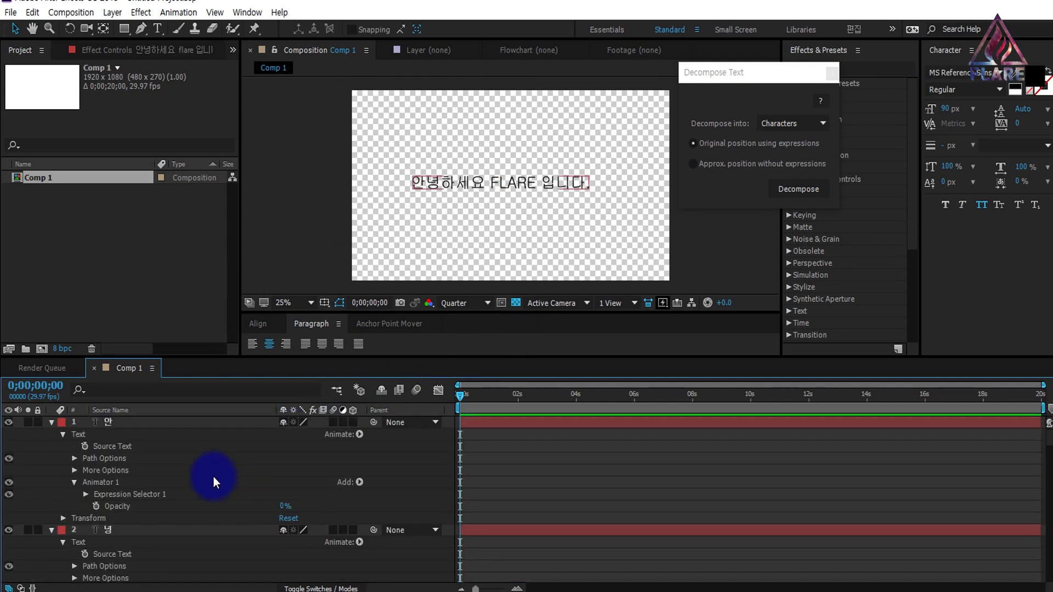
left_click(222, 457)
key("ctrl+a")
key("u")
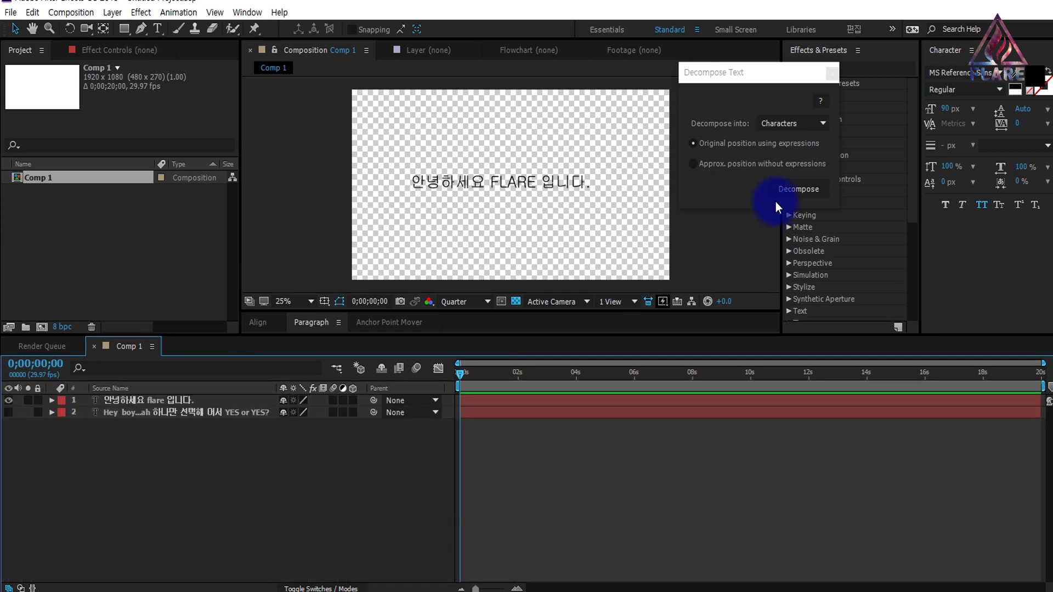
Decompose the "안녕하세요 flare 입니다." layer into Words with the original position kept using expressions
left_click(815, 124)
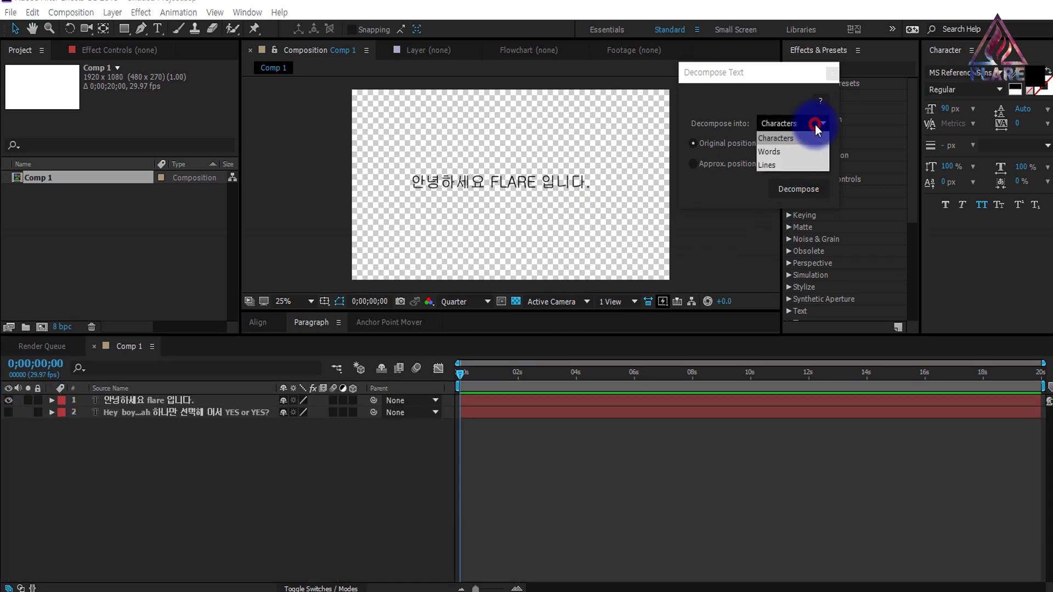
left_click(781, 151)
left_click(131, 482)
left_click(159, 401)
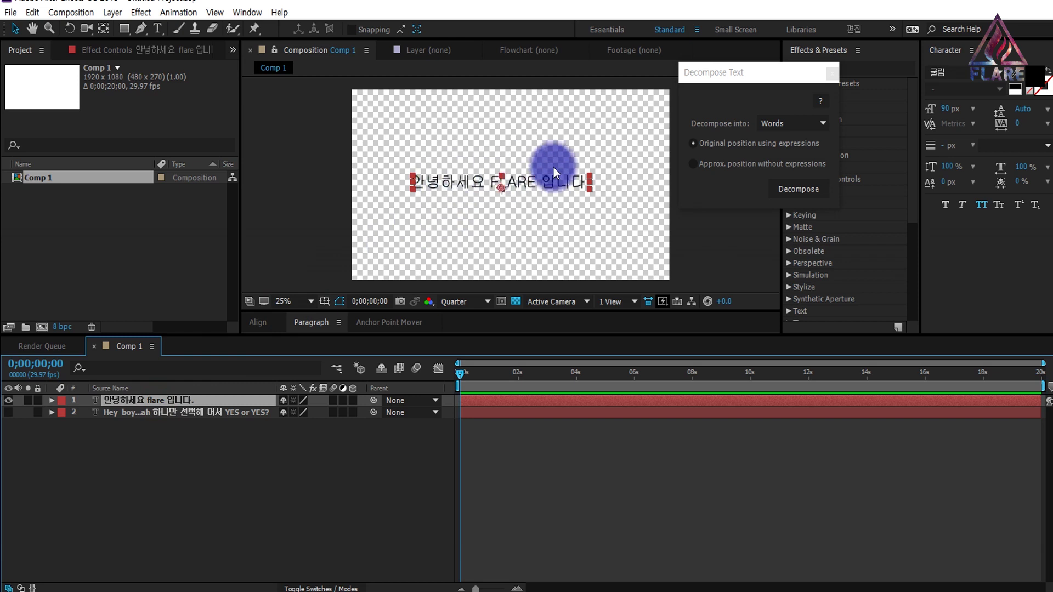
left_click(252, 435)
left_click(167, 401)
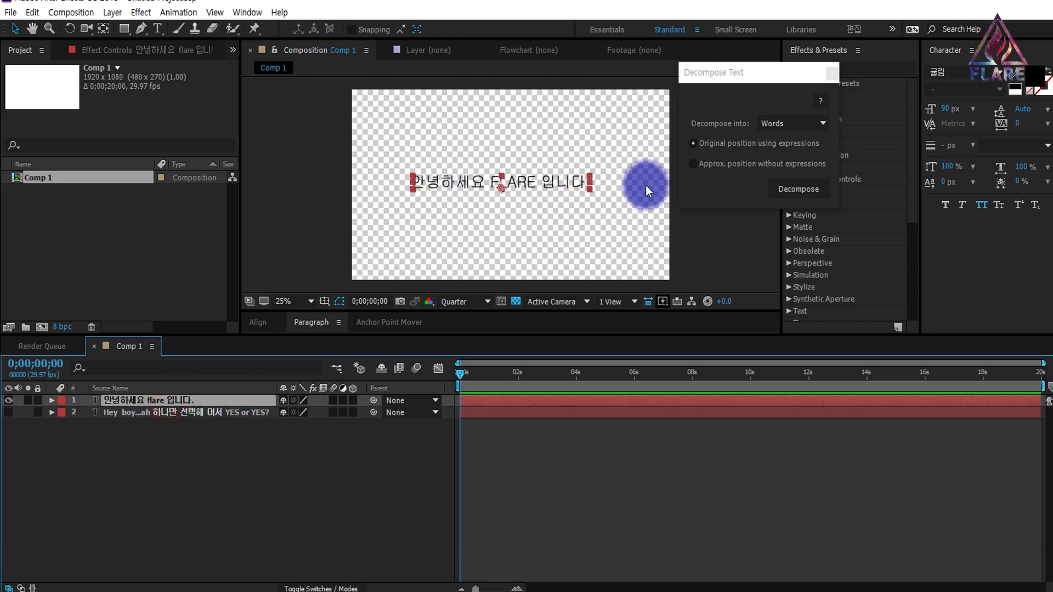
left_click(225, 458)
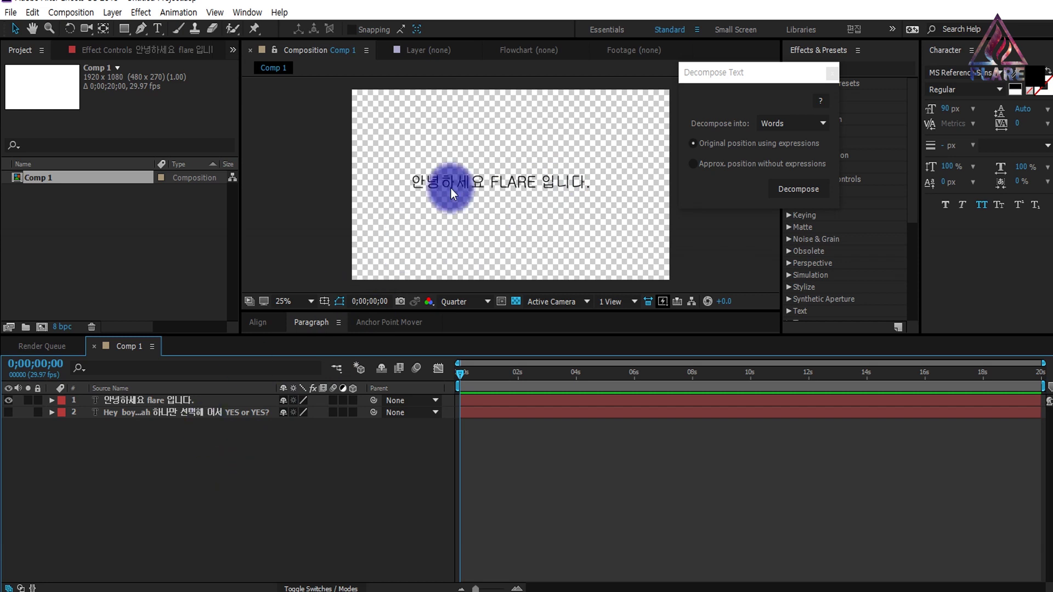
left_click(180, 409)
left_click(803, 130)
left_click(776, 156)
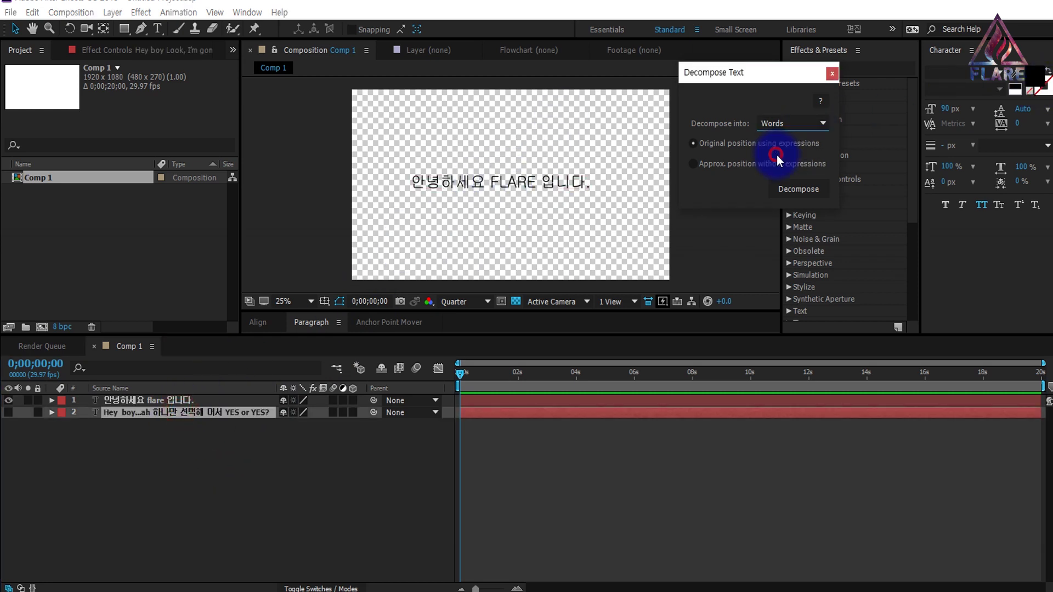
left_click(806, 187)
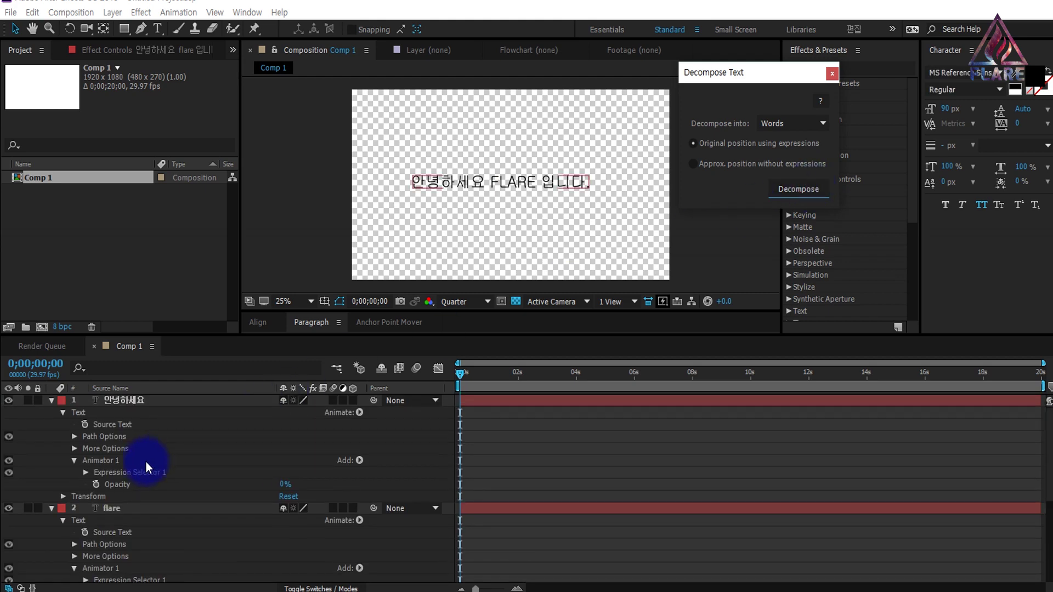
Review the separate word layers in the maximized timeline, restore its size, and collapse the properties of the word layers
left_click(200, 447)
key("grave")
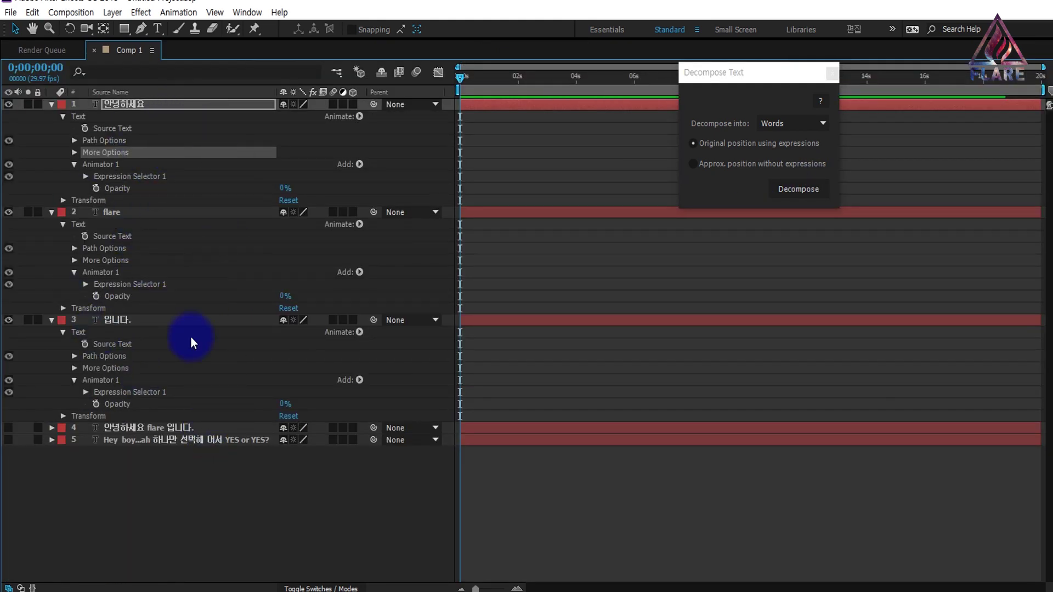
key("grave")
left_click(156, 511, "ctrl")
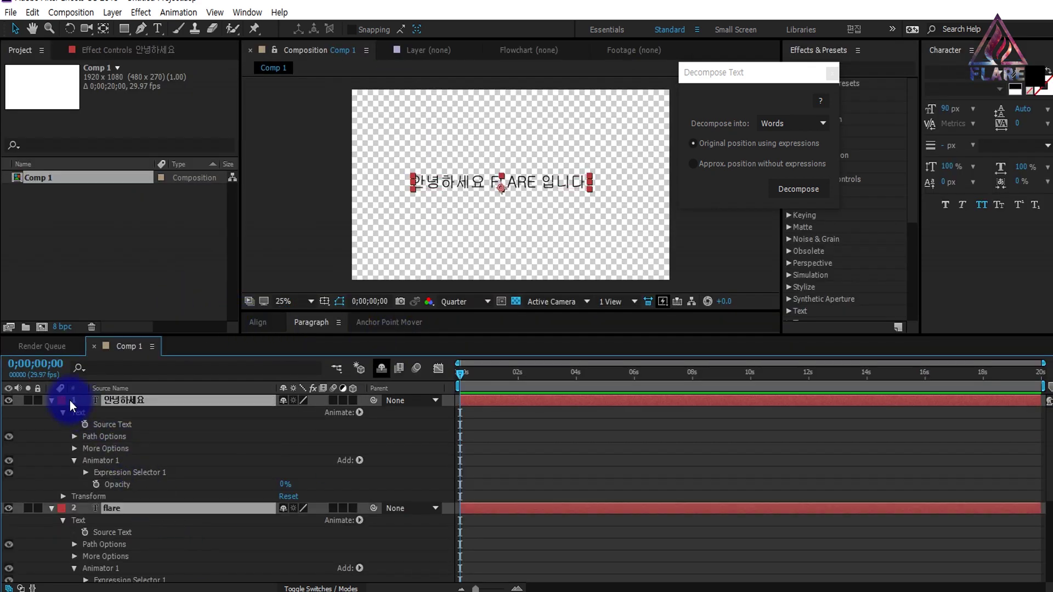
left_click(50, 400)
left_click(138, 498)
Delete the three word layers together with the "안녕하세요 flare 입니다." layer, and make the lyrics layer visible
left_click(130, 437)
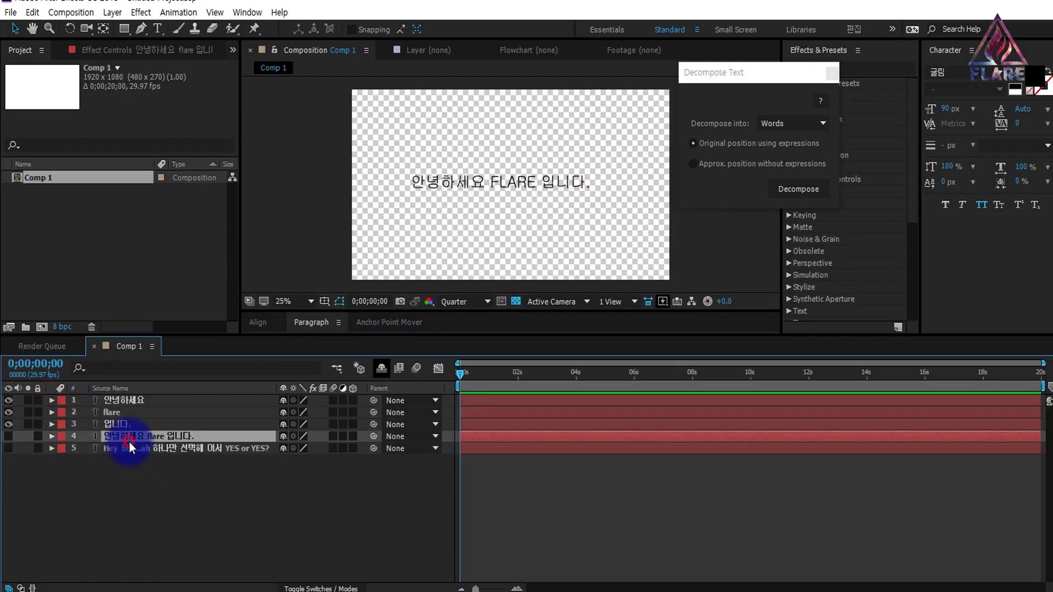
left_click(138, 403, "shift")
key("Delete")
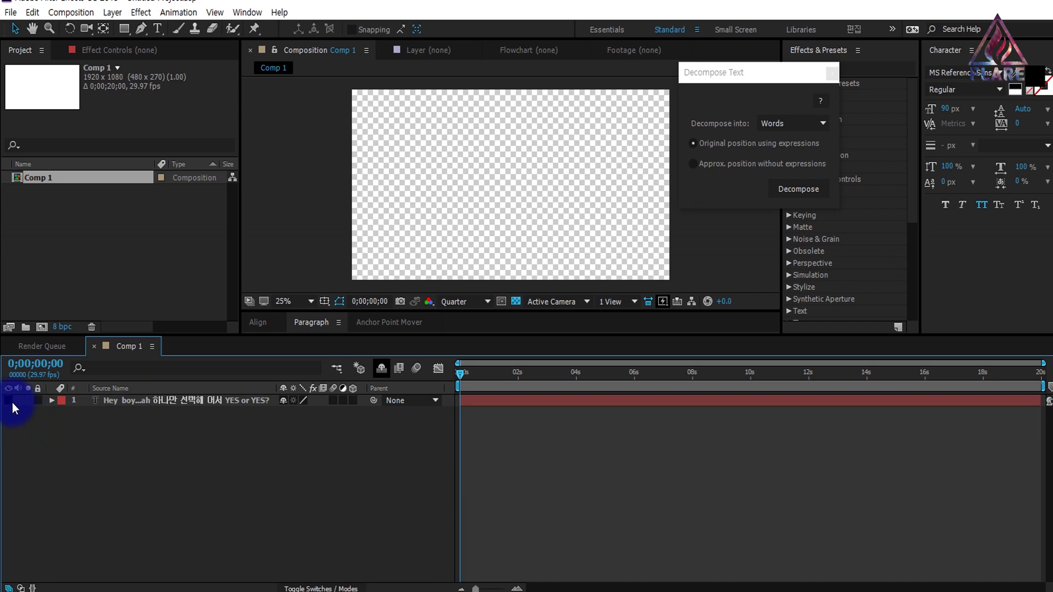
left_click(12, 402)
Select the lyrics layer, set the text decomposition to Lines, and nudge the lyrics slightly to the right in the composition
left_click(242, 402)
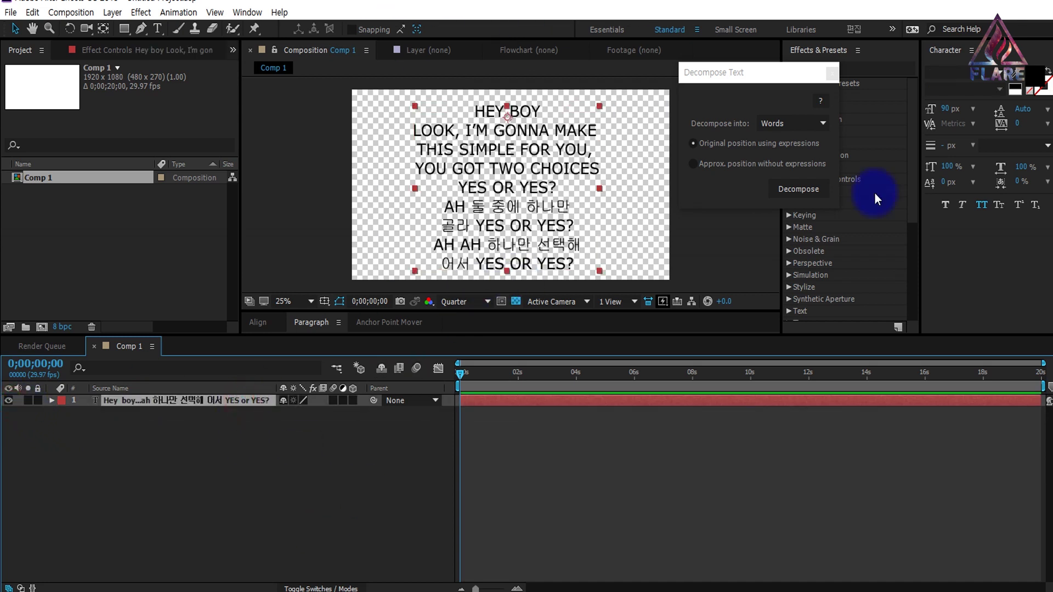
left_click(785, 125)
left_click(782, 157)
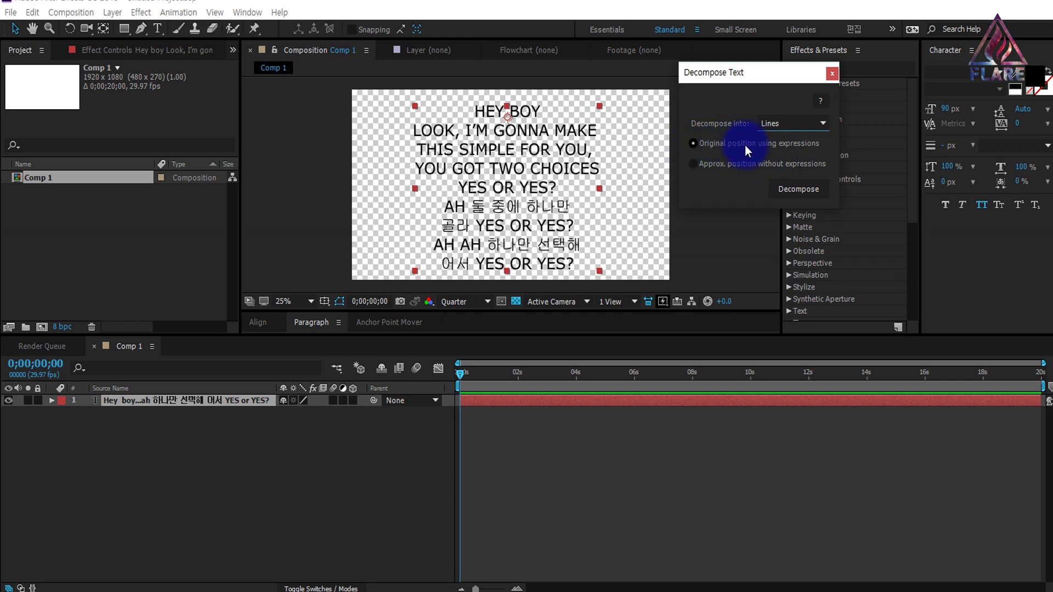
left_click_drag(514, 170, 529, 176)
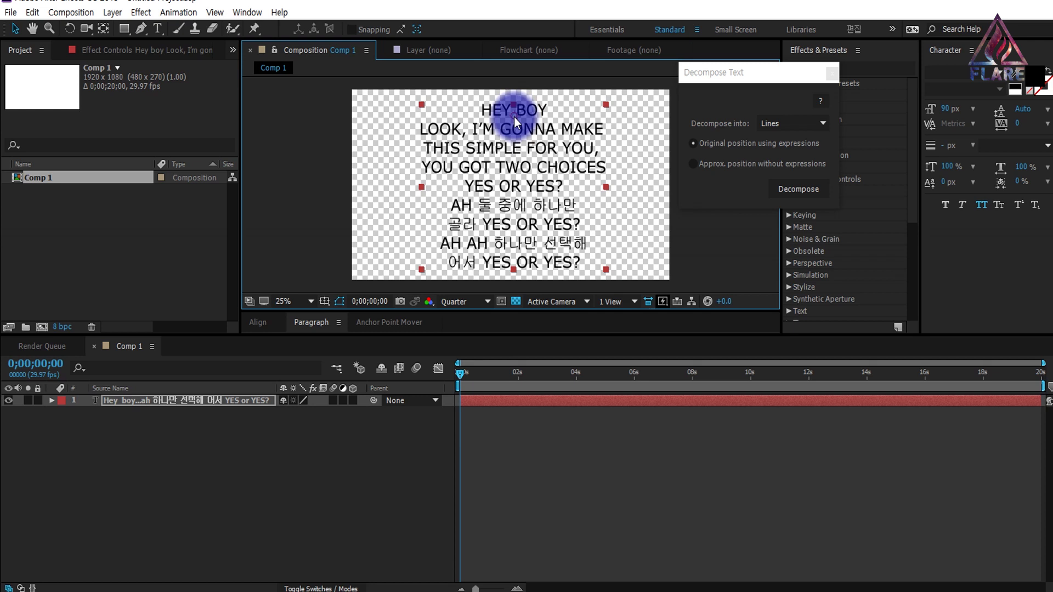
Draw a paragraph text box over the left half of the composition and fill it with a long run of the letter s
left_click(156, 29)
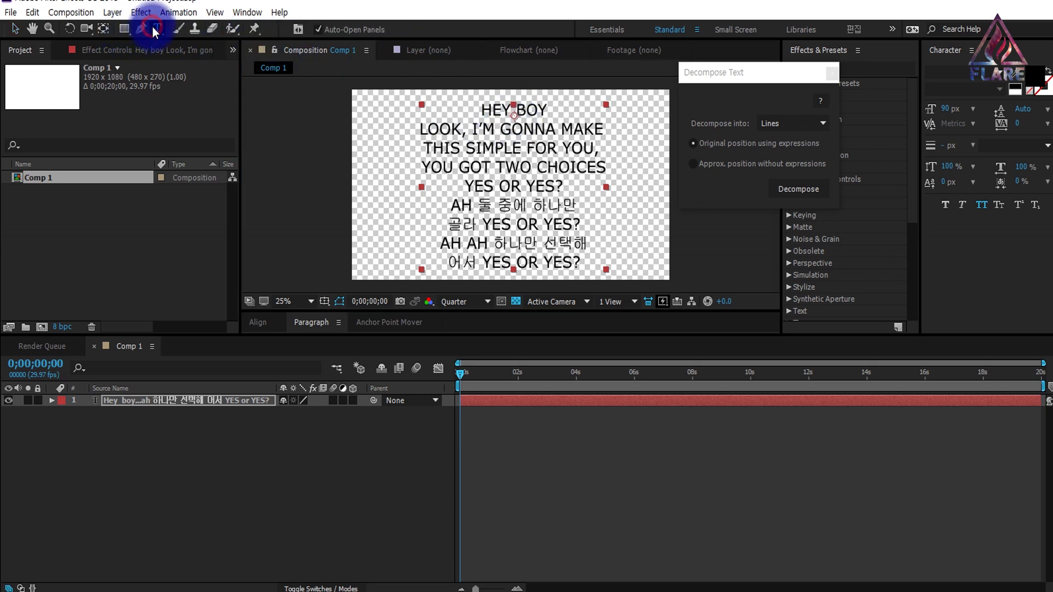
left_click_drag(361, 105, 548, 280)
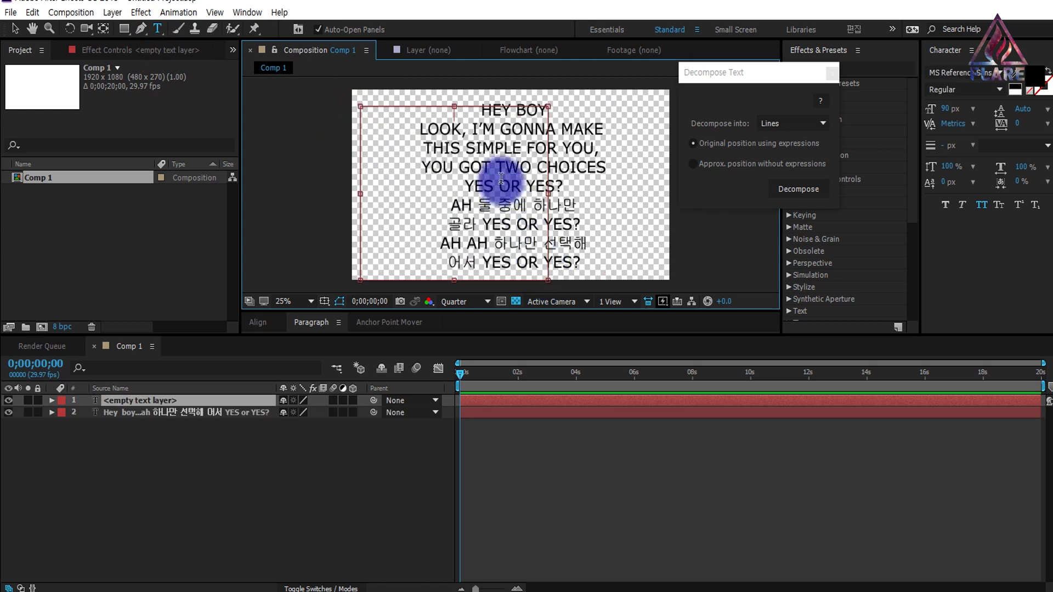
type("asssssssssssssssssssssssssssssssssssss")
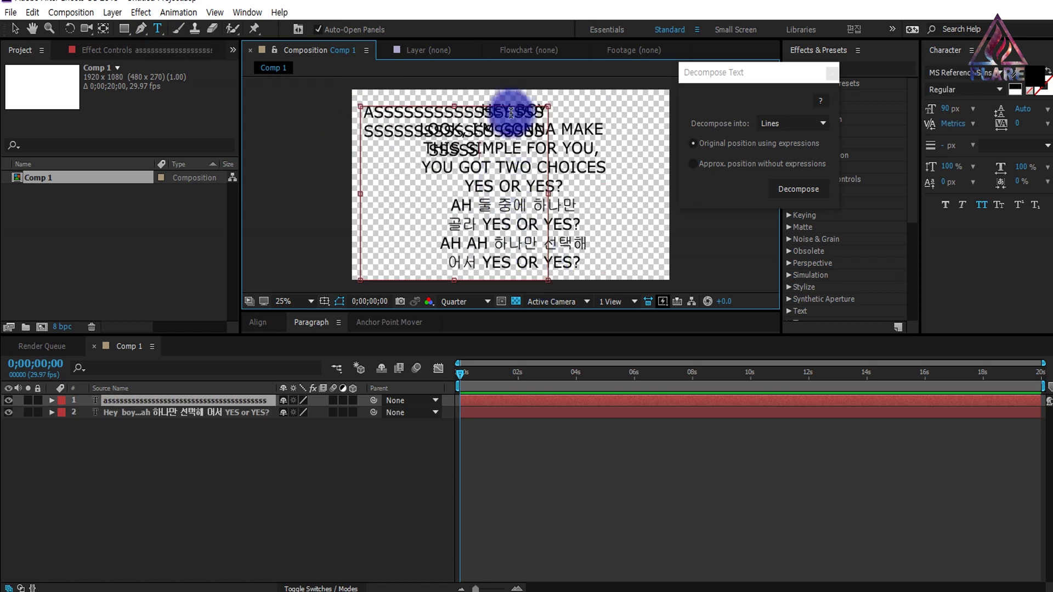
type("sssssssssssssssssssss")
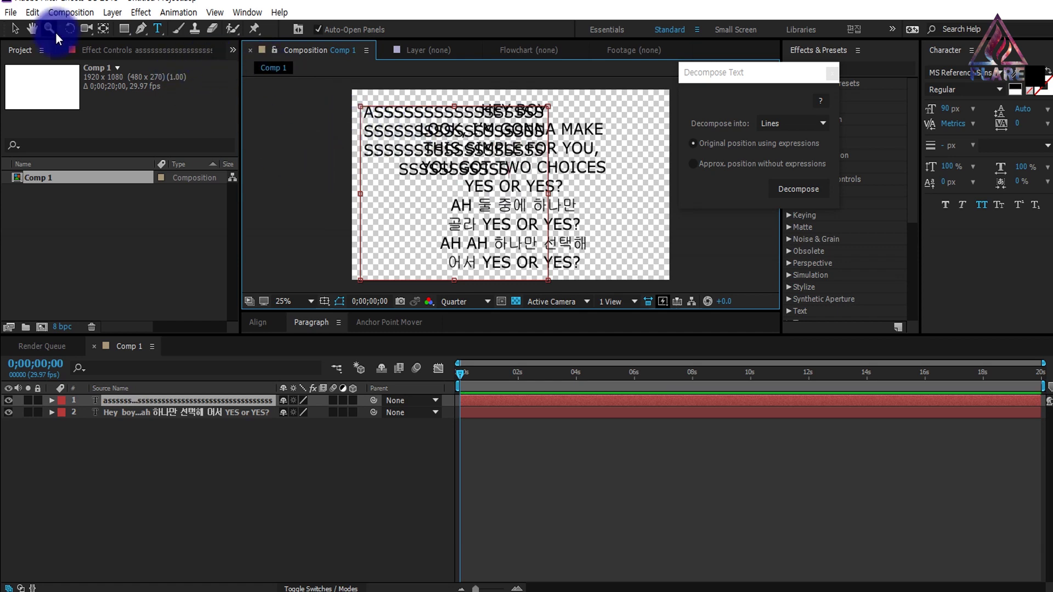
Move the filler paragraph text to the right, try resizing it and undo that, and delete its layer
left_click(15, 29)
left_click_drag(525, 166, 557, 166)
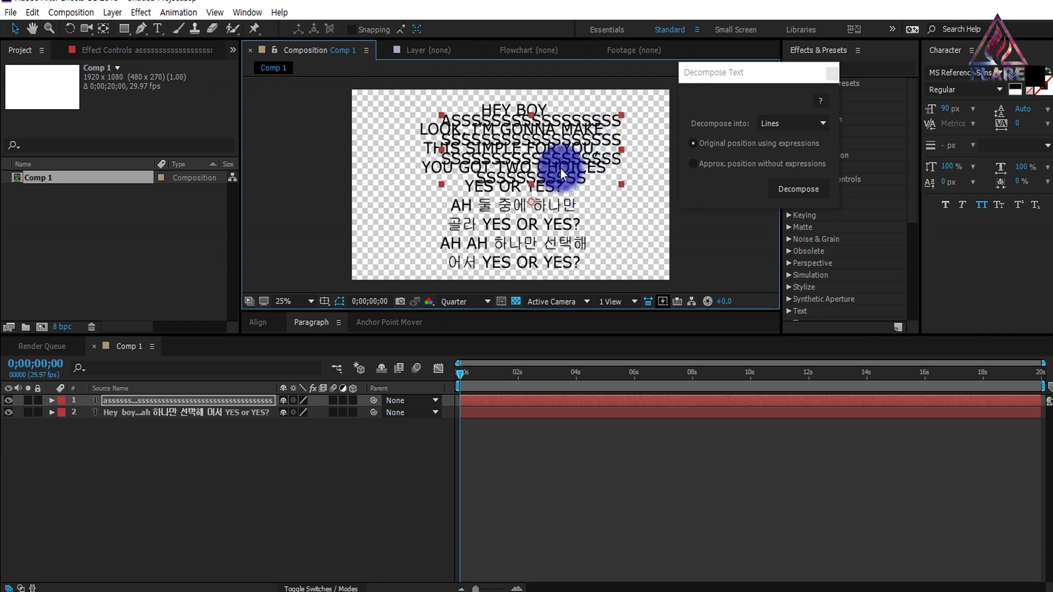
left_click_drag(621, 186, 637, 200)
key("ctrl+z")
left_click(143, 401)
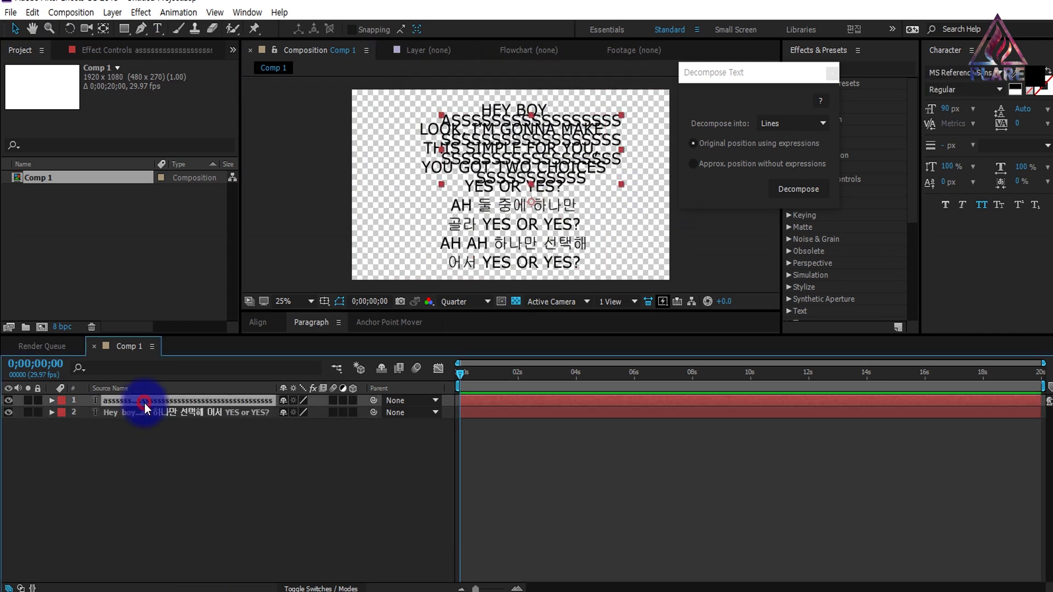
key("Delete")
Decompose the lyrics layer into Lines with the original position kept using expressions
left_click(151, 402)
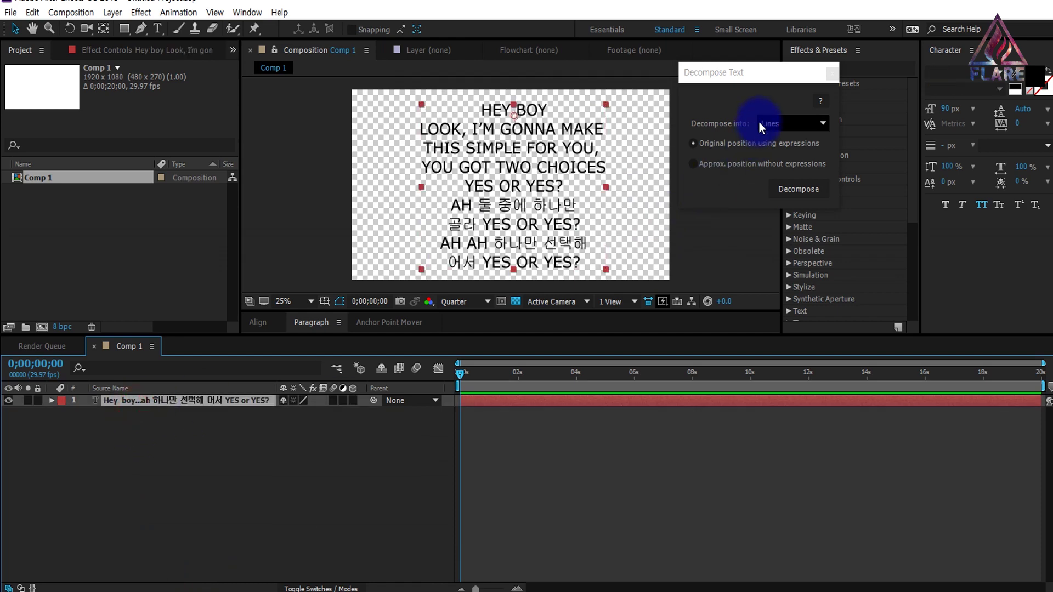
left_click(792, 187)
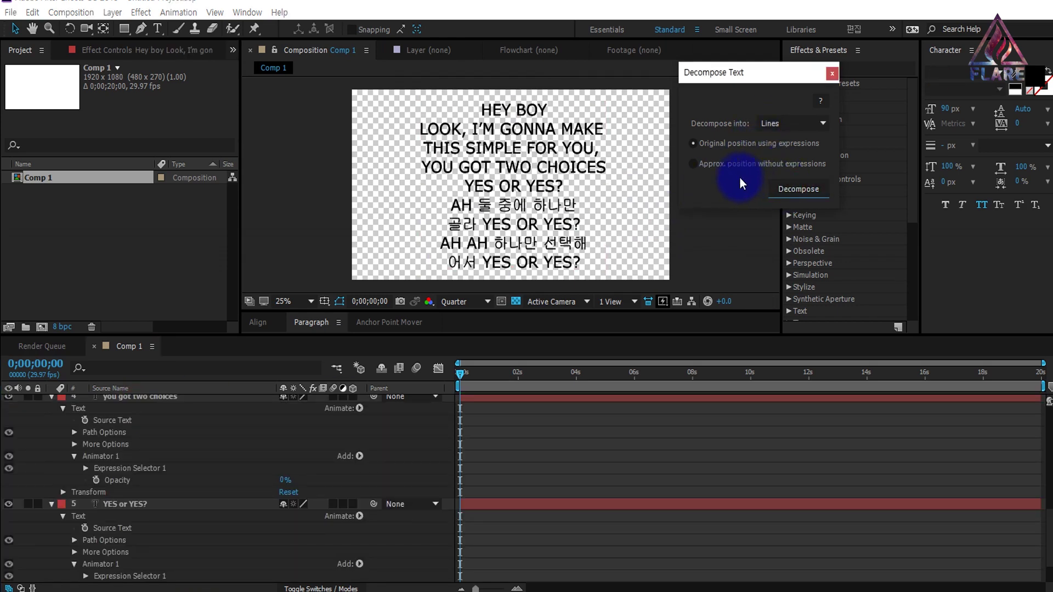
scroll(143, 478, "up", 1)
scroll(142, 478, "up", 15)
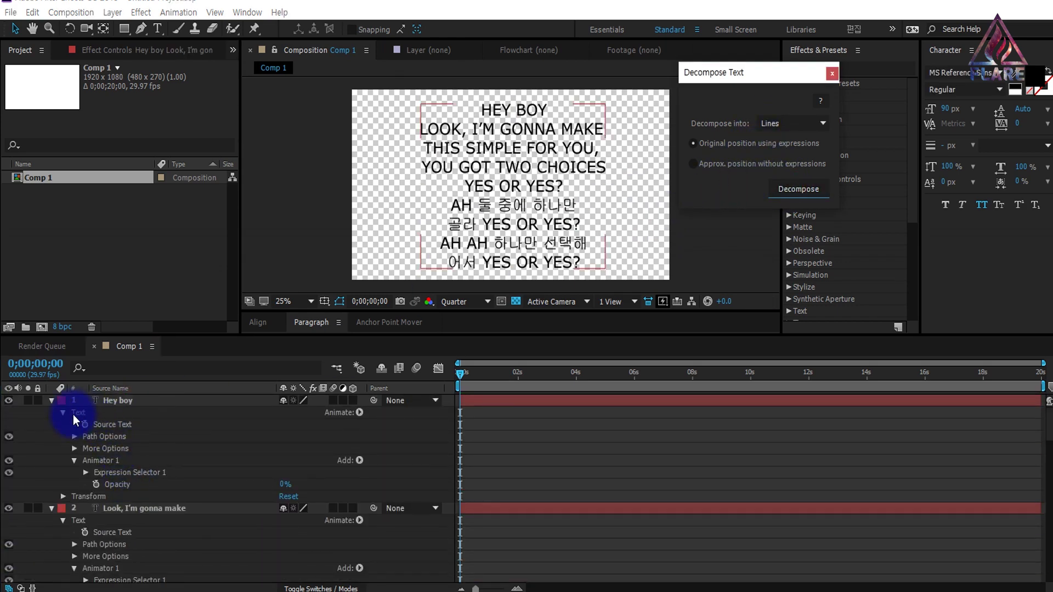
Solo the "Hey boy" line layer and select it in the composition to examine its bounding box
left_click(28, 400)
left_click(512, 111)
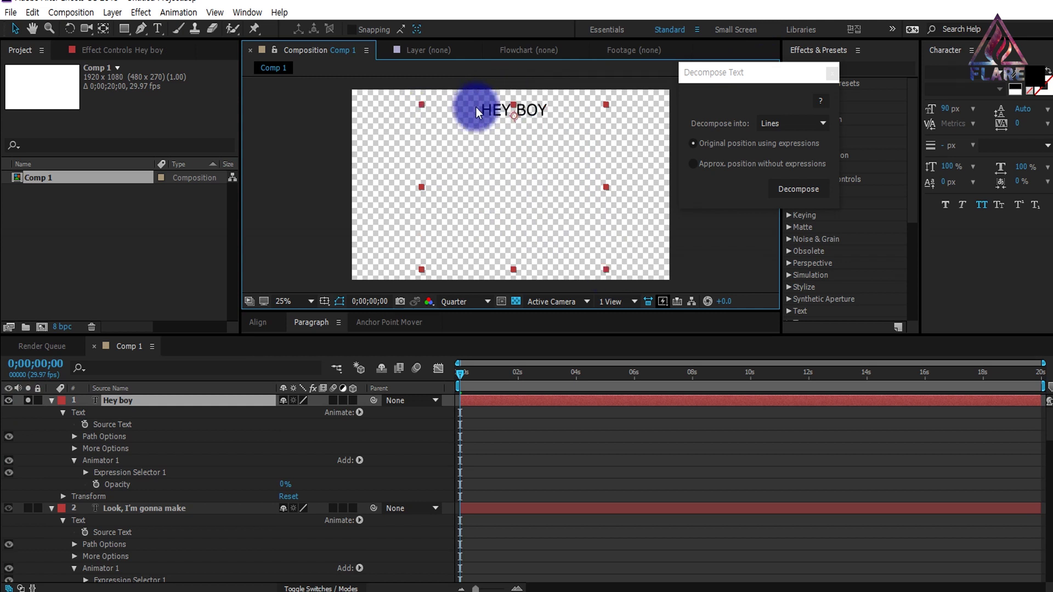
left_click_drag(604, 272, 595, 235)
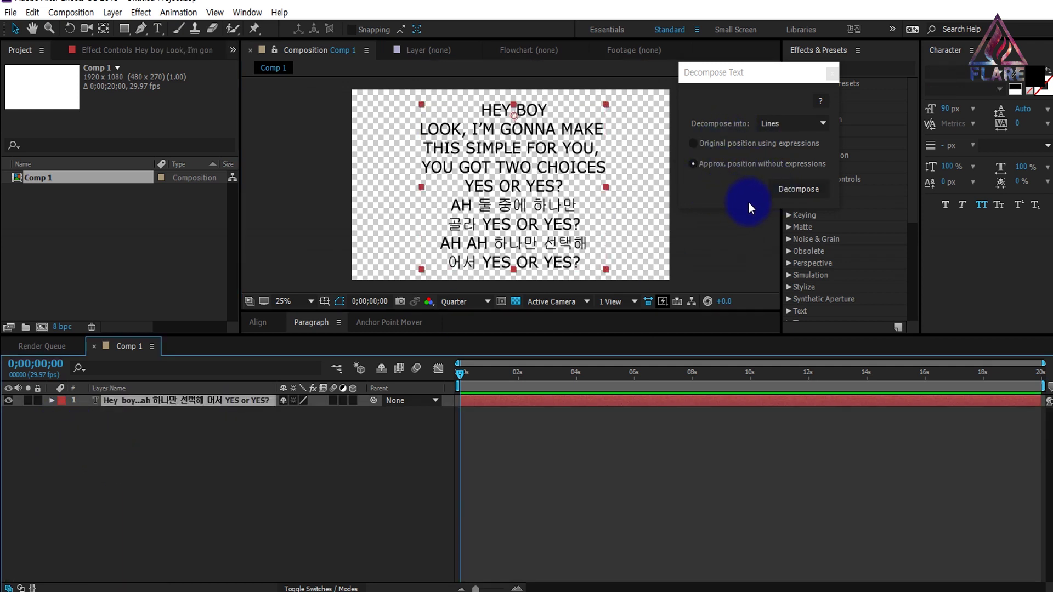
Decompose the lyrics layer into Lines with the approximate position without expressions, and select all nine line layers
left_click(788, 192)
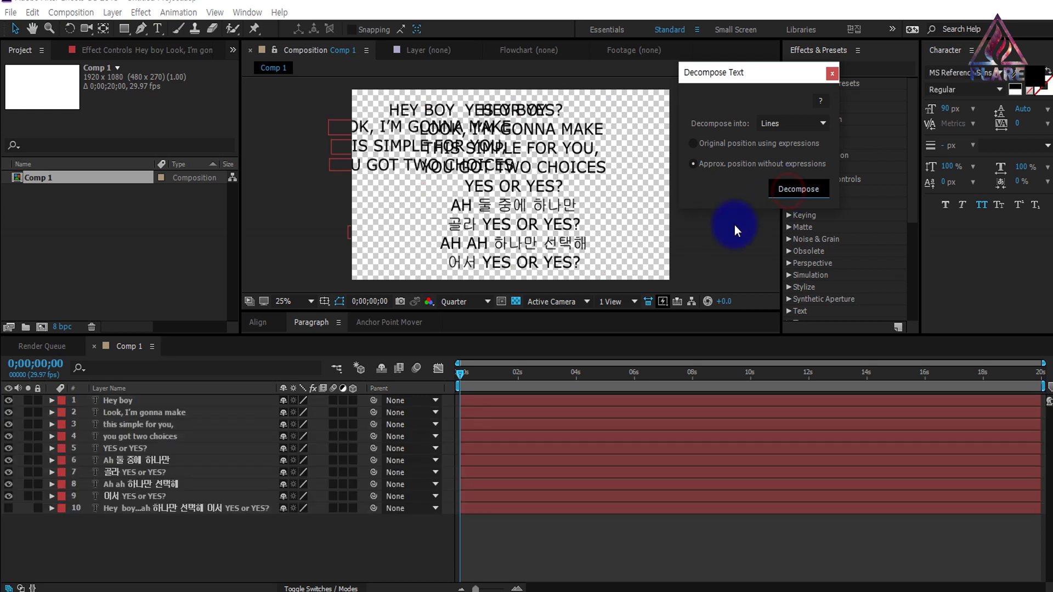
left_click(157, 542)
left_click(123, 400)
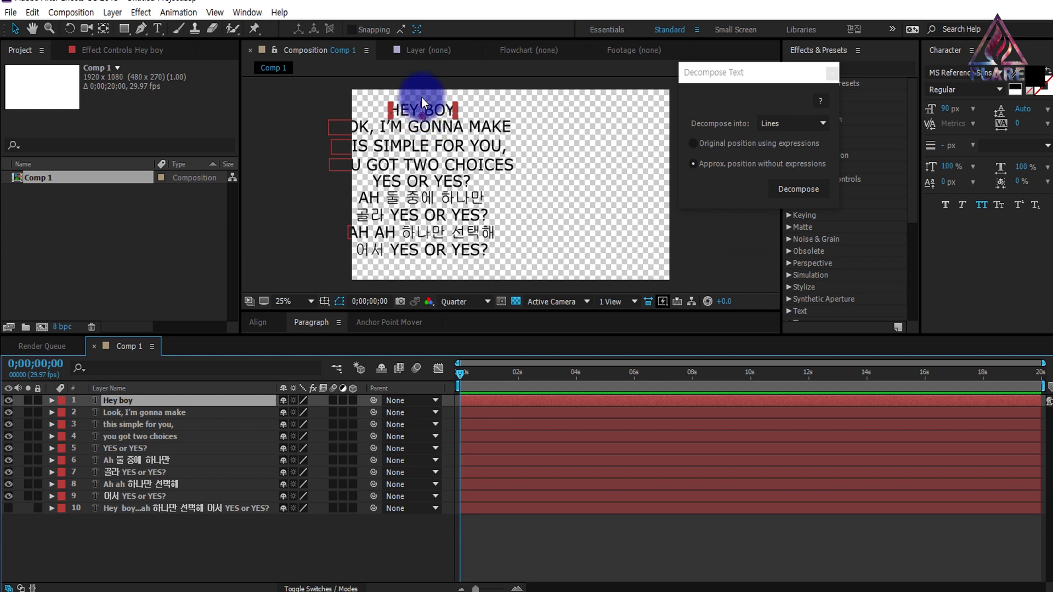
left_click(141, 498, "shift")
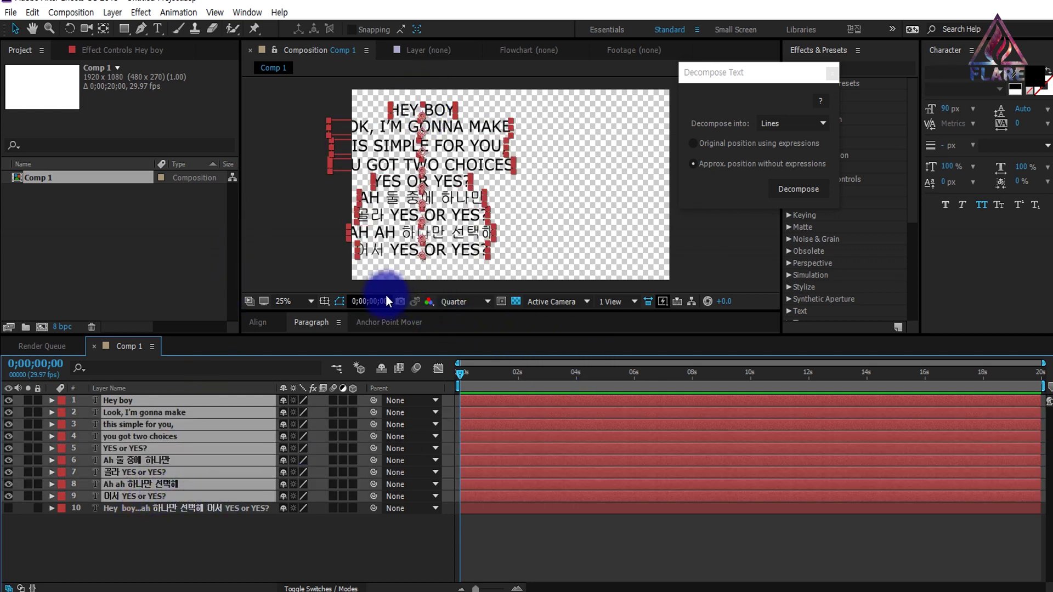
Show the title/action safe guides, and center the anchor points of the selected line layers with Anchor Point Mover
left_click(328, 302)
left_click(371, 316)
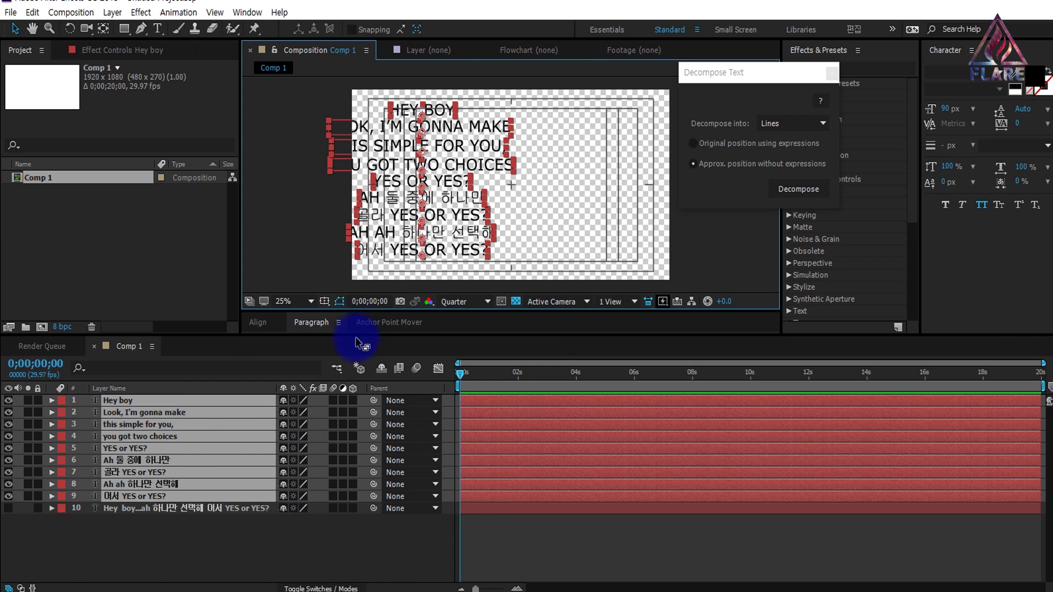
left_click_drag(360, 336, 352, 388)
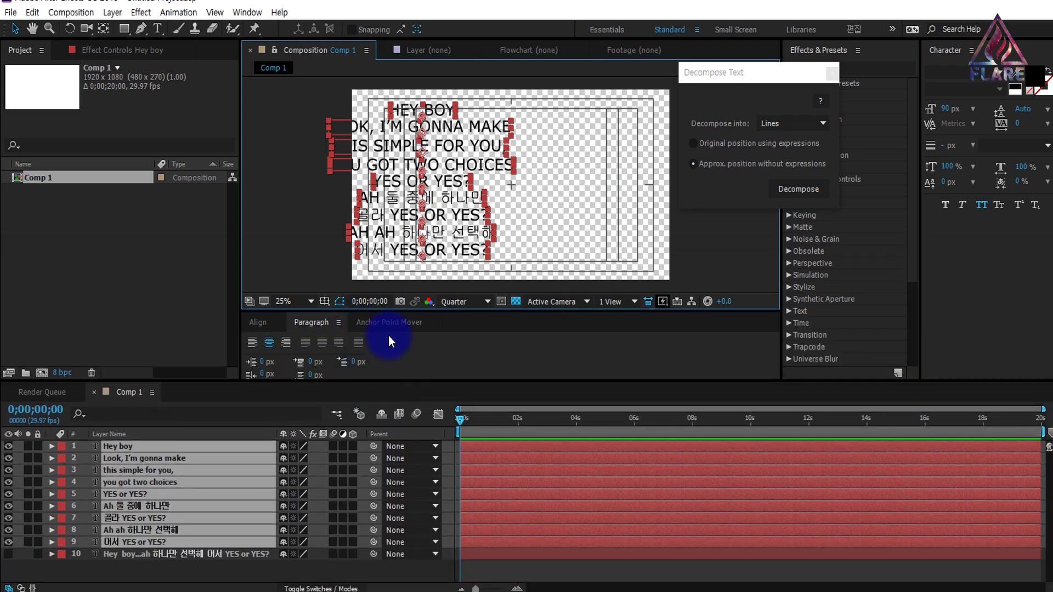
left_click(394, 323)
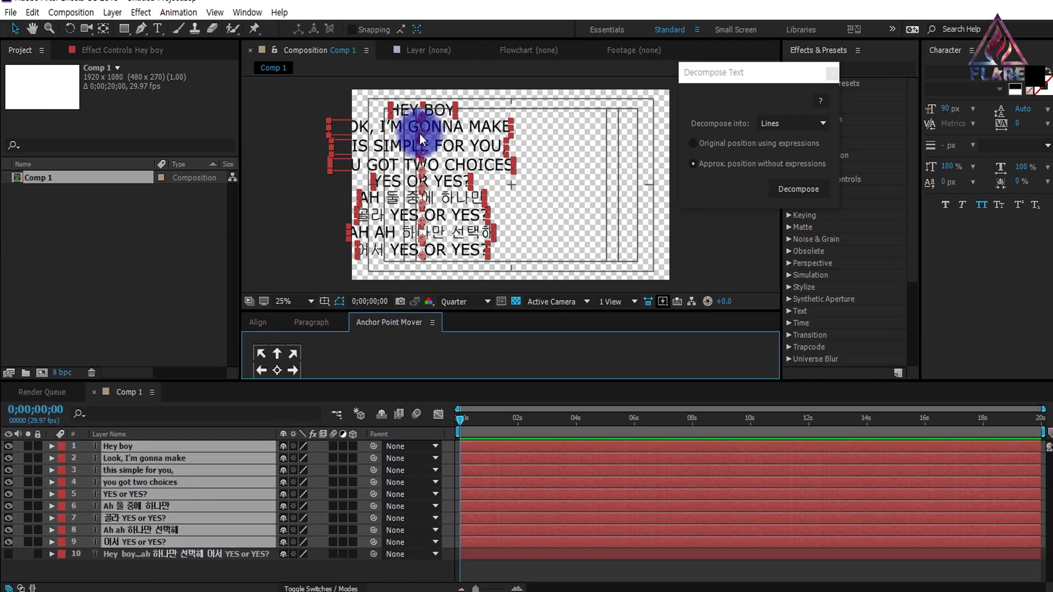
left_click(281, 373)
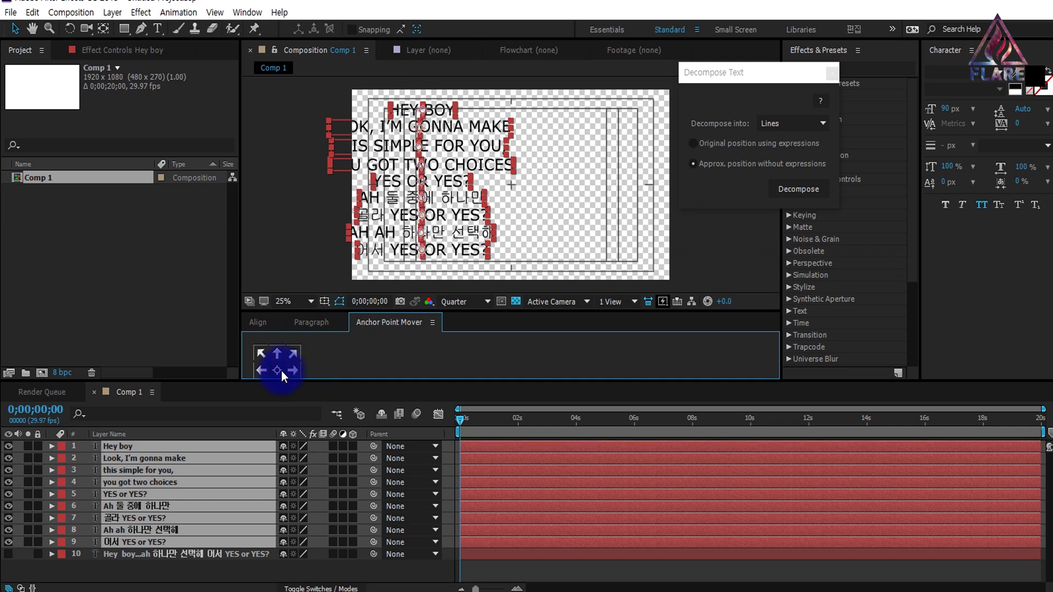
Align the selected line layers horizontally and vertically to each other's centers, relative to the selection
left_click(265, 322)
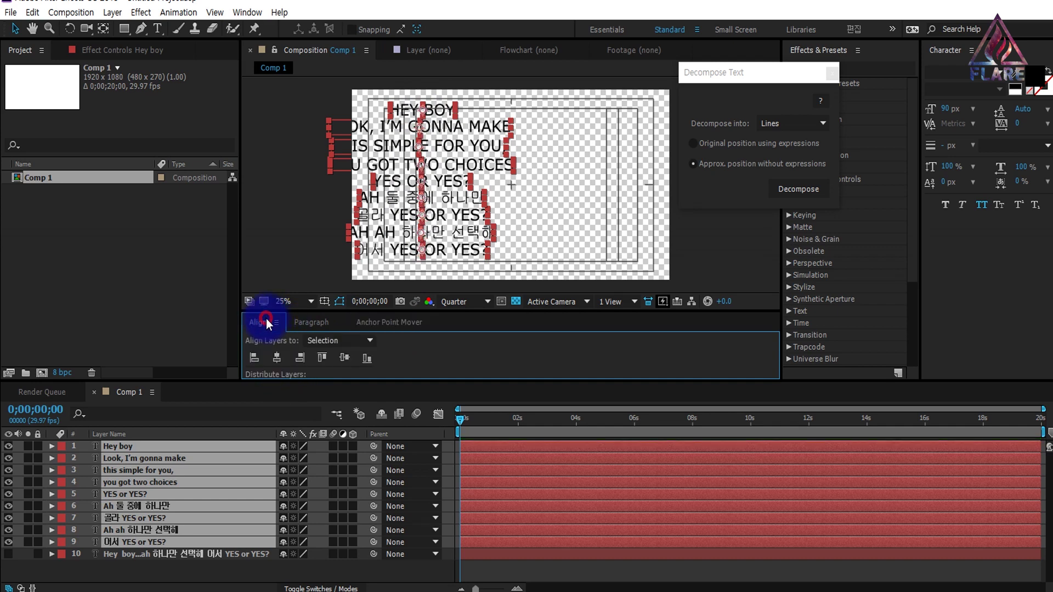
left_click_drag(327, 310, 329, 287)
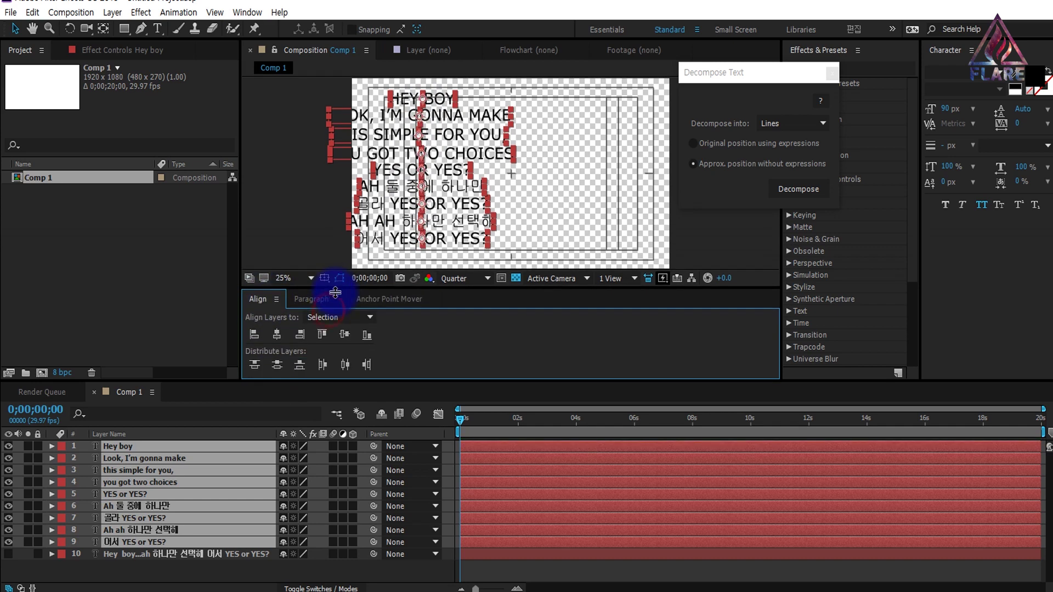
left_click(279, 331)
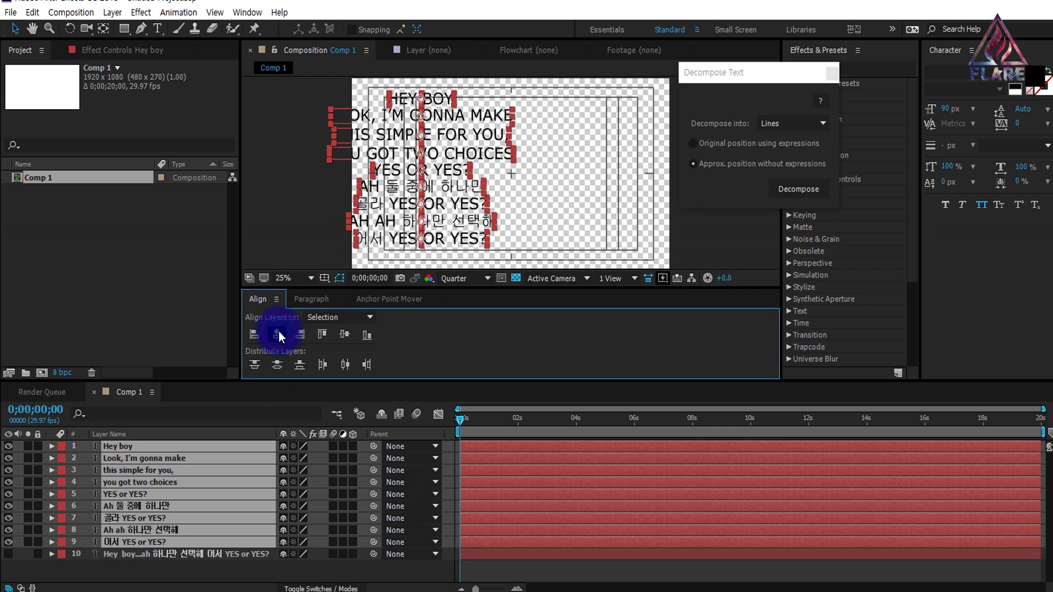
left_click(345, 334)
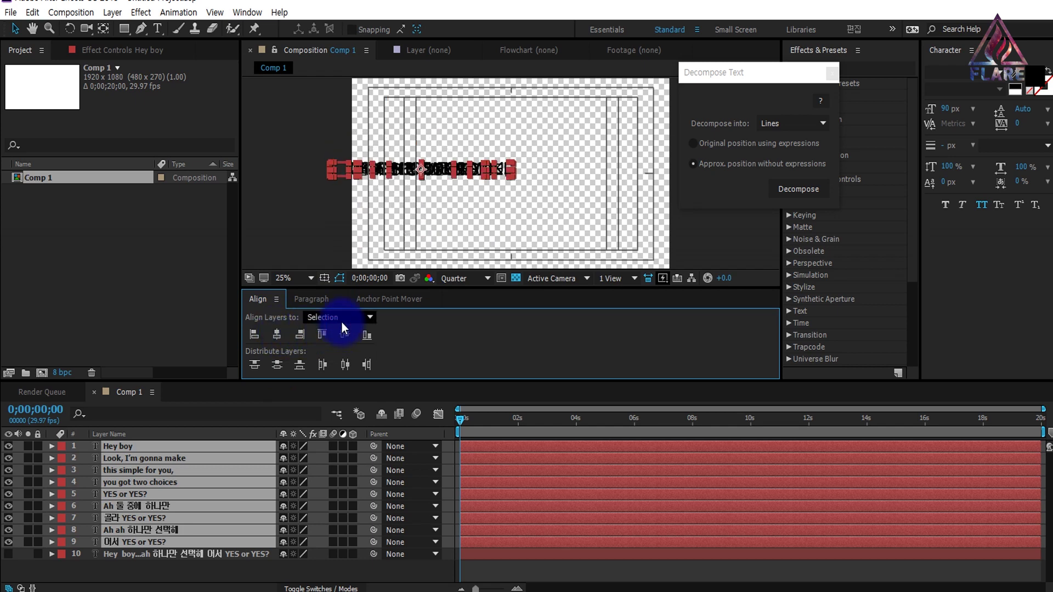
Move the stacked line layers to the horizontal center of the composition, at the lower edge of the safe area, and deselect them
left_click(13, 28)
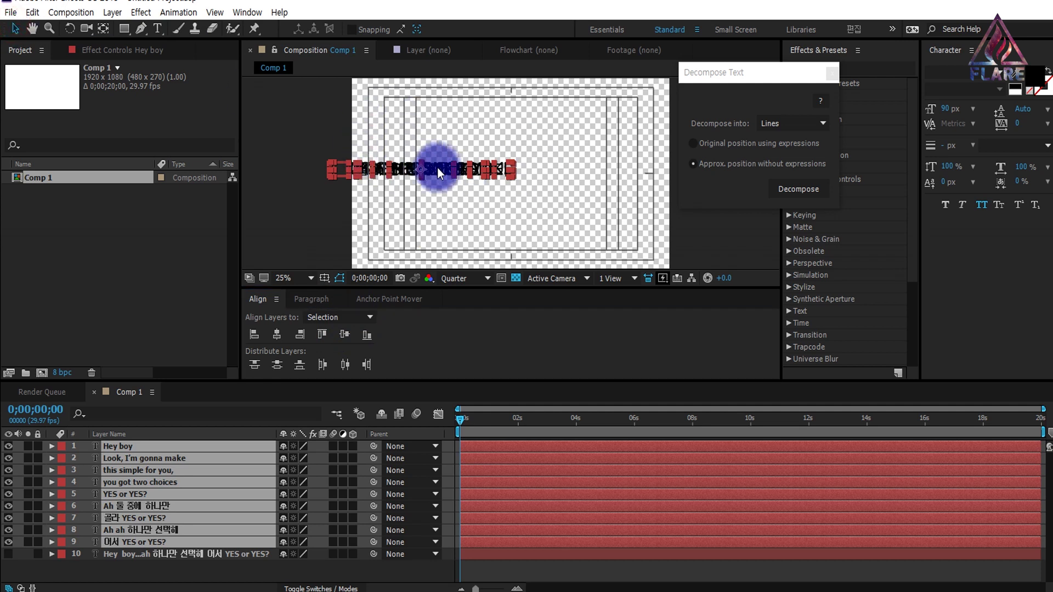
left_click_drag(437, 168, 529, 251)
left_click(196, 565)
Set the scale of all nine line layers to 130%, and nudge the stacked lines slightly up within the safe area
left_click(137, 530)
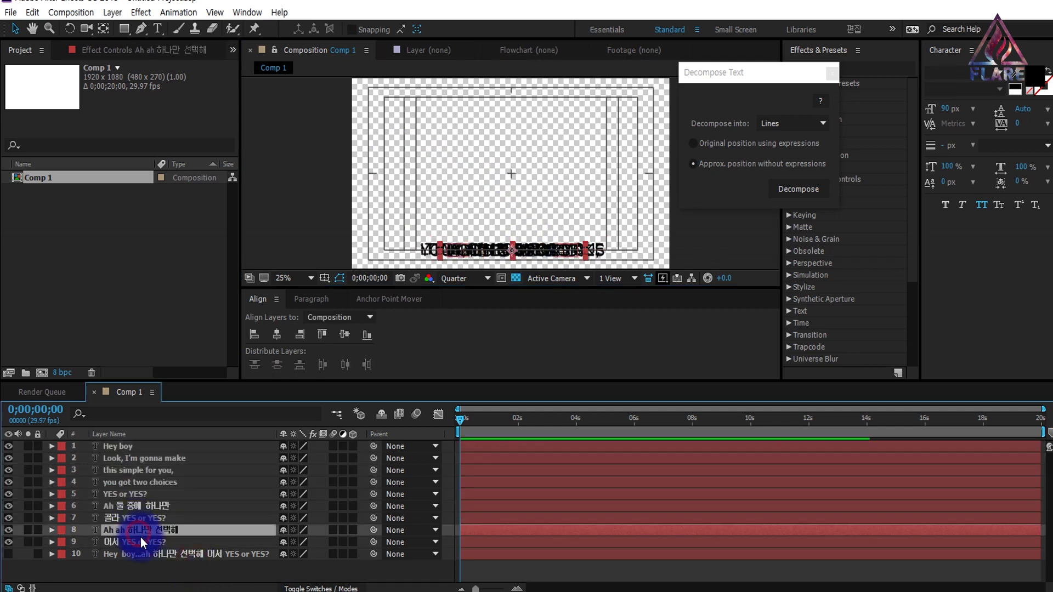
left_click(140, 539, "shift")
left_click(139, 448, "shift")
key("s")
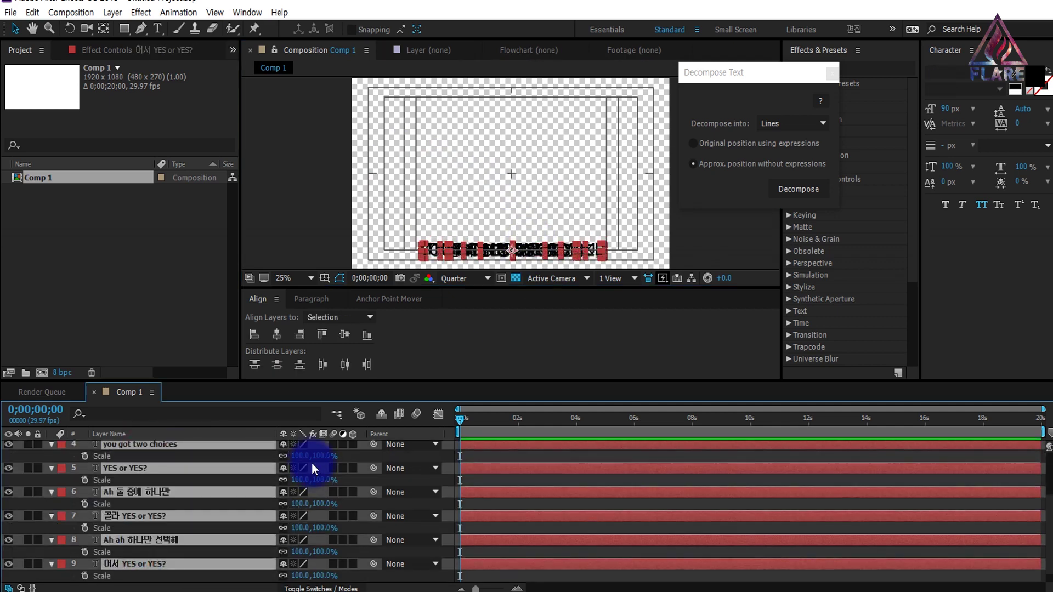
left_click(302, 456)
type("130")
key("Return")
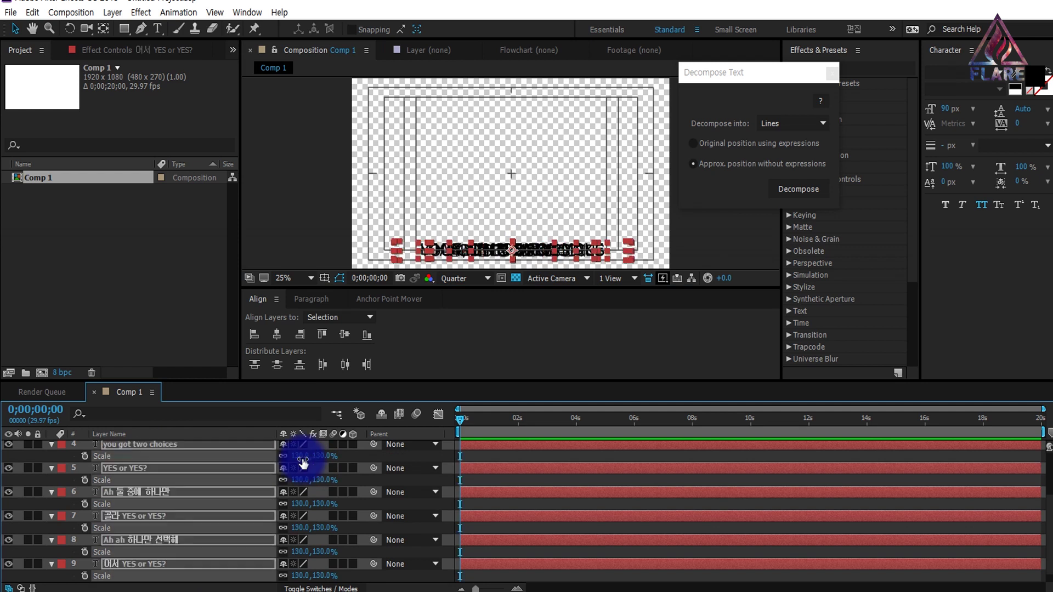
left_click(546, 241)
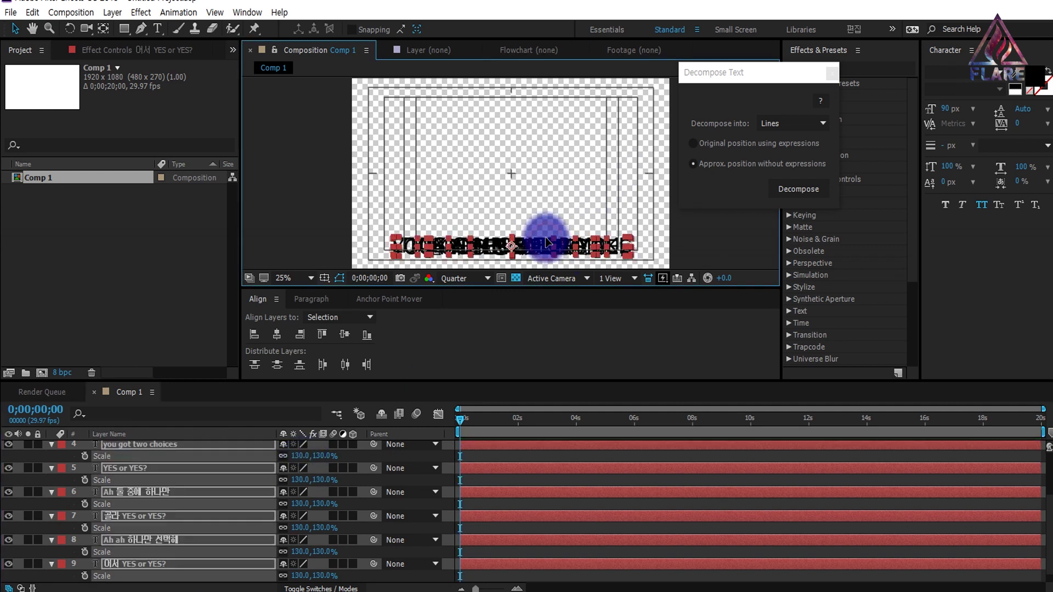
left_click(728, 236)
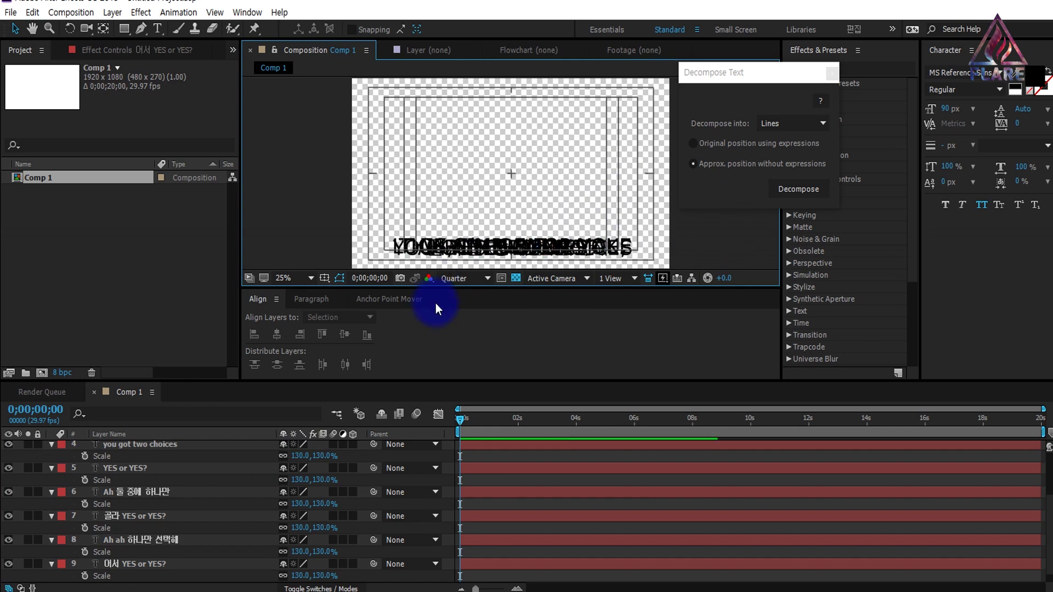
Close the Decompose Text window and enlarge the timeline area to show more of the lyric line layers
left_click(681, 70)
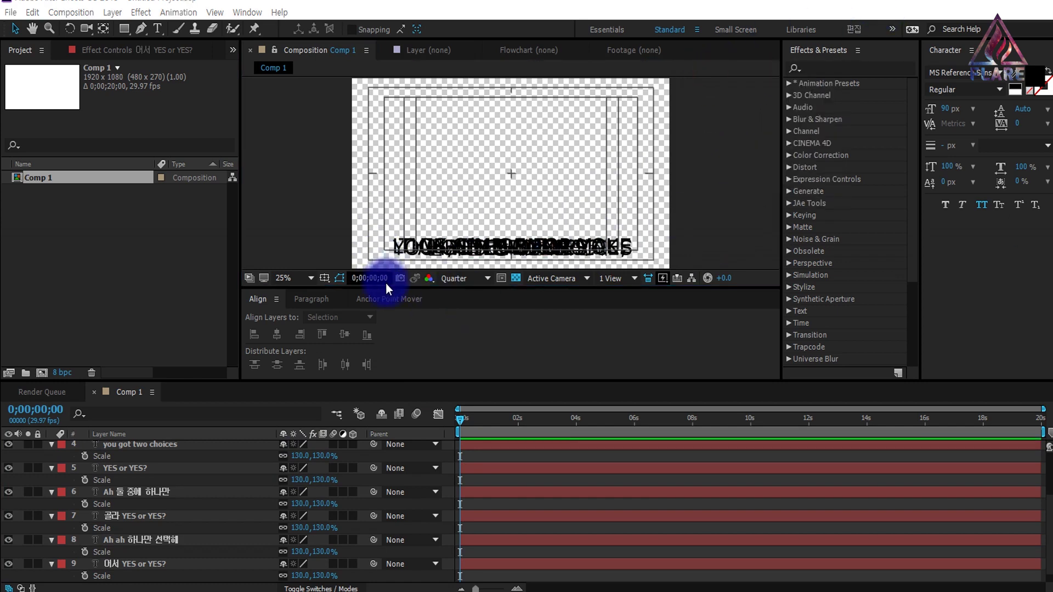
left_click_drag(377, 290, 376, 352)
left_click_drag(209, 382, 222, 318)
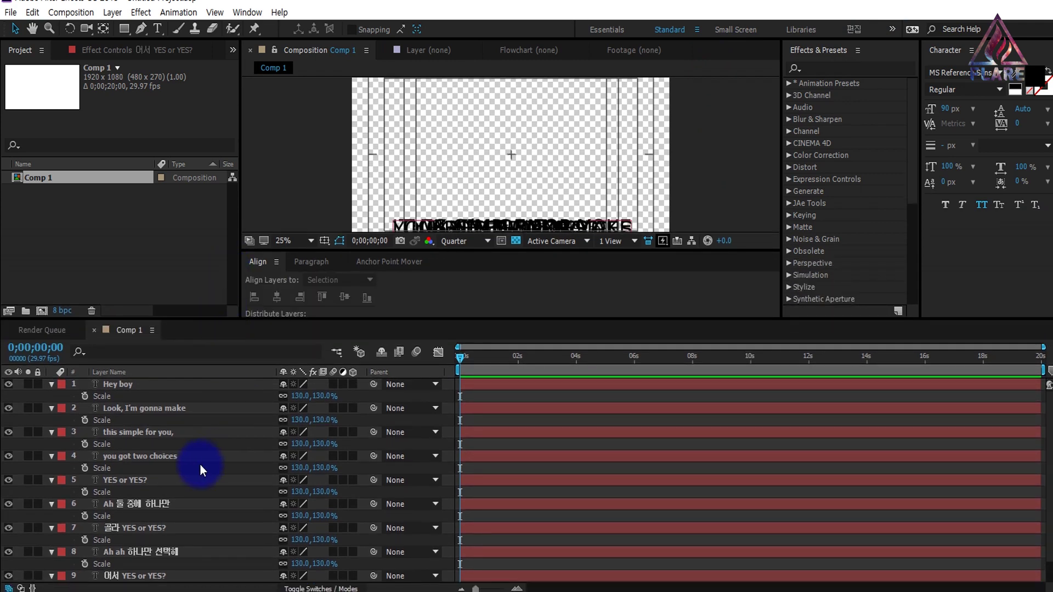
Trim the ends of all nine lyric line layers to 0;00;01;13 and deselect them
left_click(133, 384)
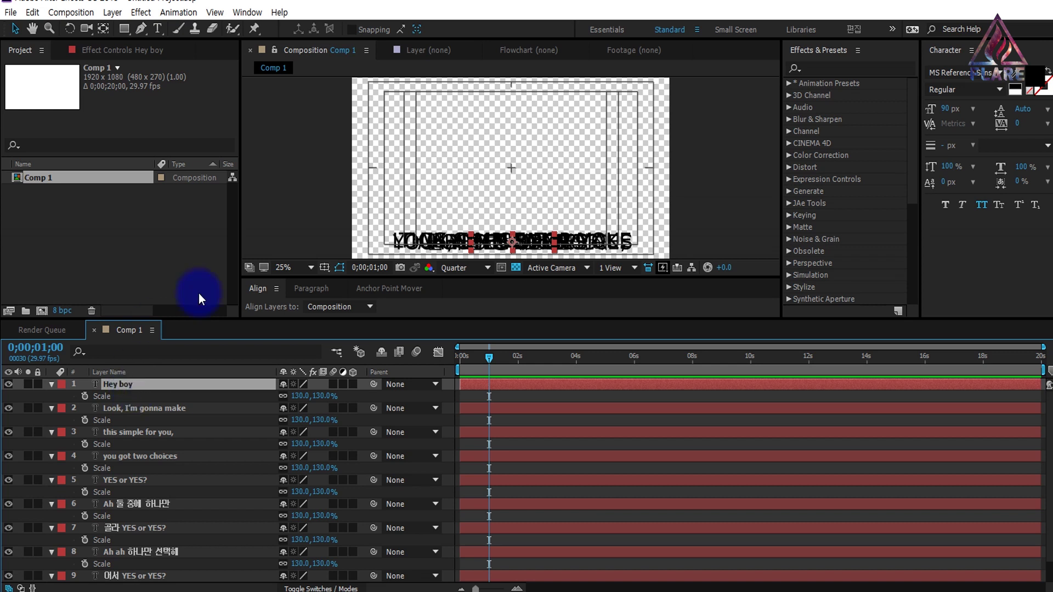
scroll(163, 450, "down", 1)
left_click(134, 551)
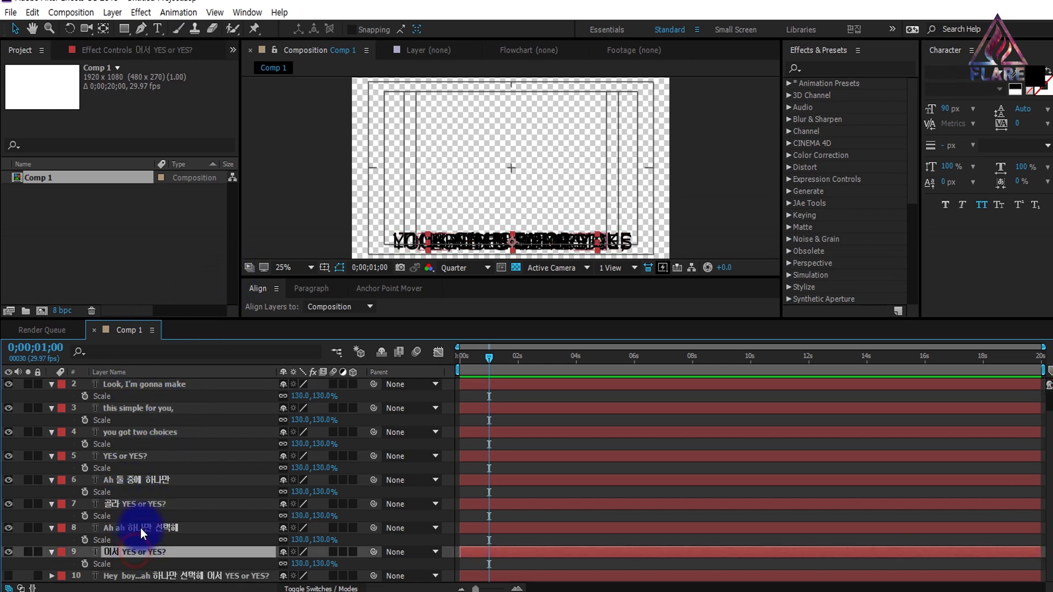
scroll(140, 528, "up", 1)
left_click(120, 384, "shift")
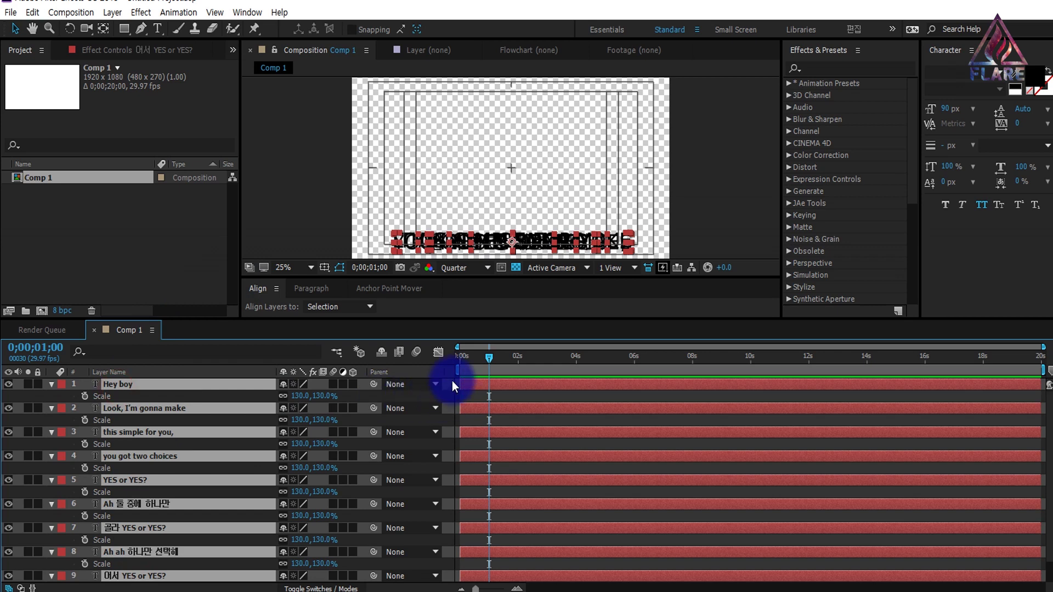
left_click(506, 358)
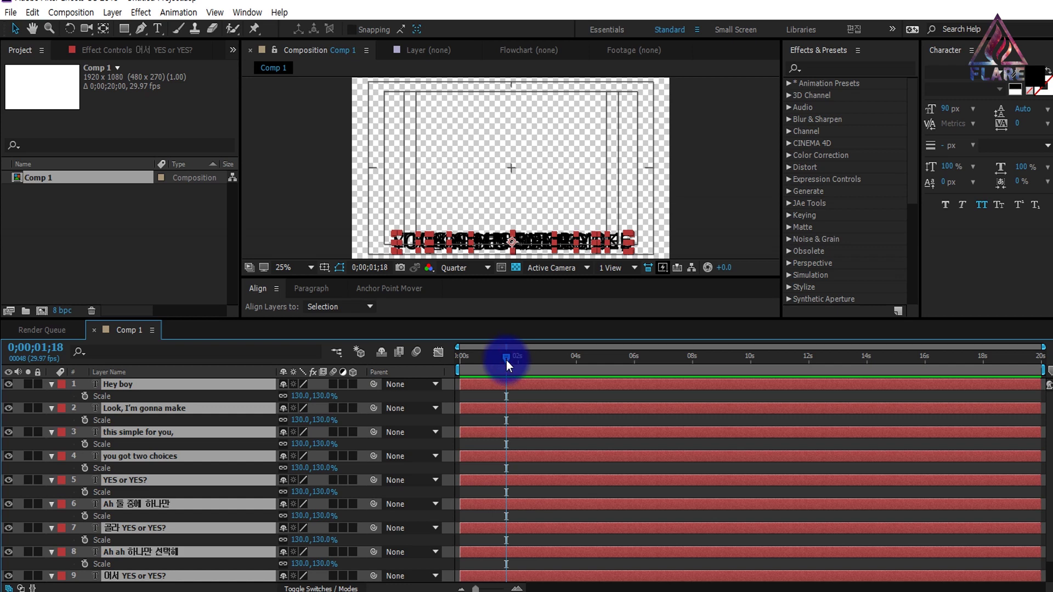
left_click_drag(506, 357, 501, 360)
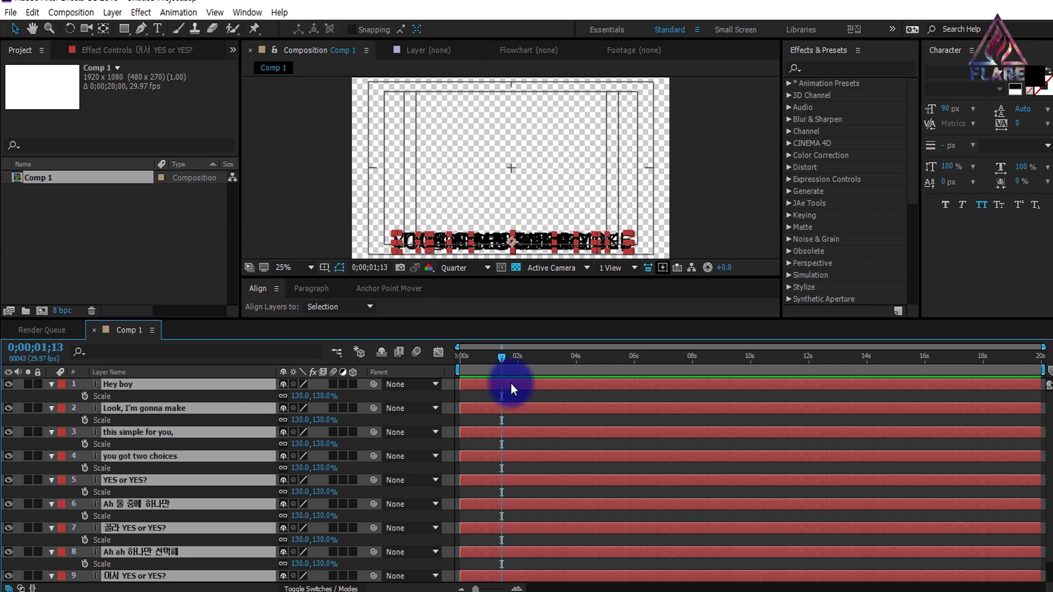
key("alt+bracketright")
left_click(535, 396)
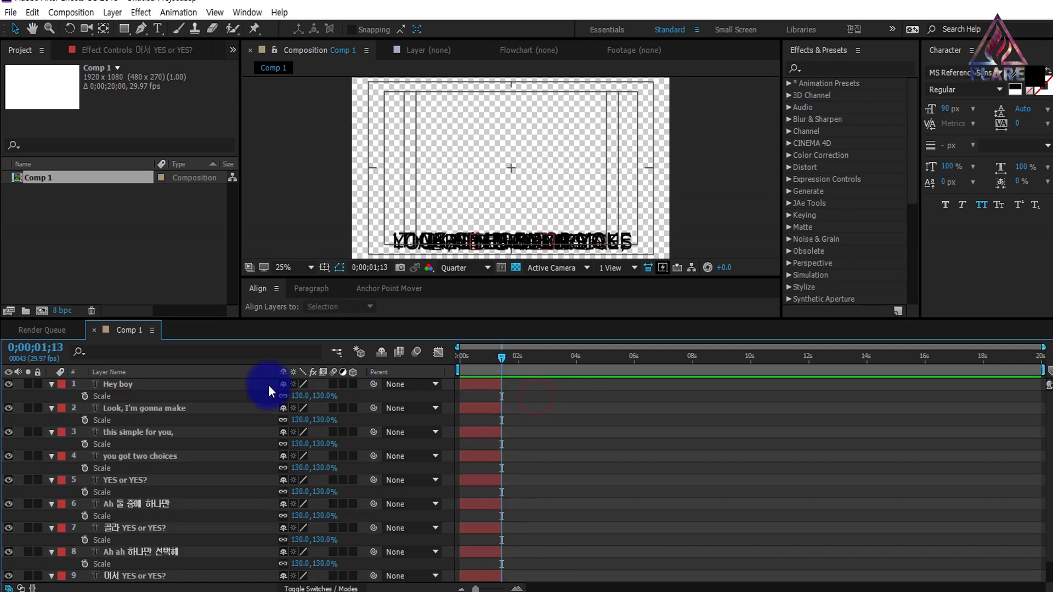
Collapse the displayed properties of all line layers and return the playhead to the start of the composition
left_click(99, 390)
key("ctrl+a")
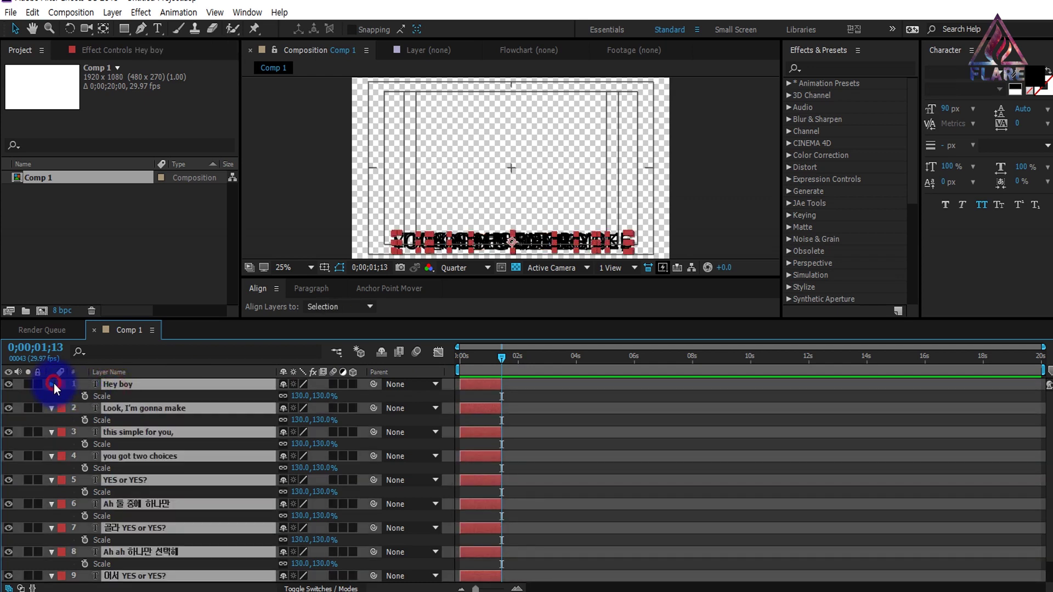
left_click(52, 385)
left_click(600, 403)
left_click_drag(510, 361, 602, 362)
key("Home")
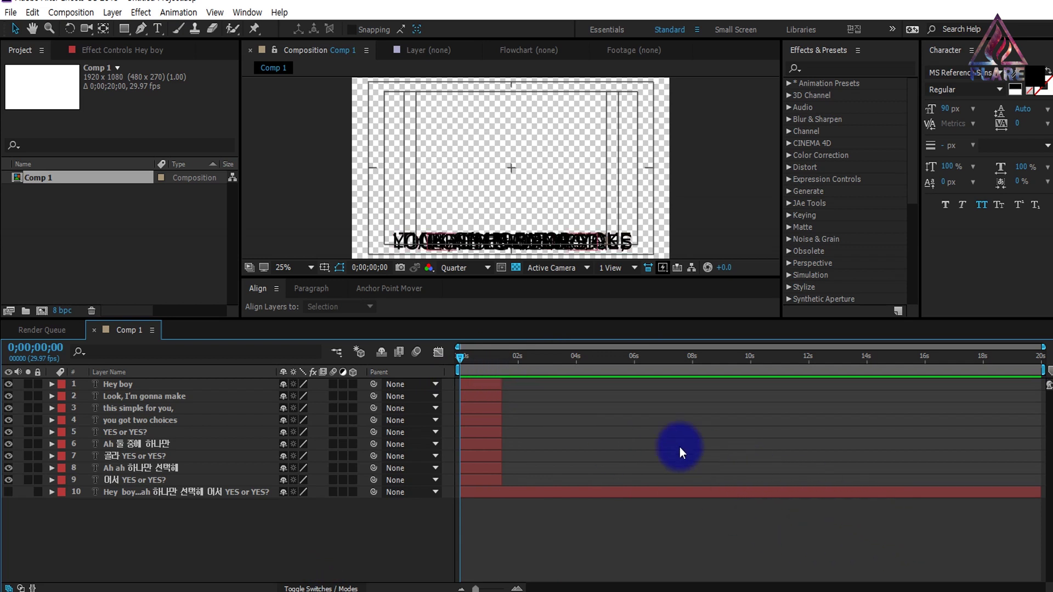
left_click(484, 362)
left_click_drag(499, 370, 484, 402)
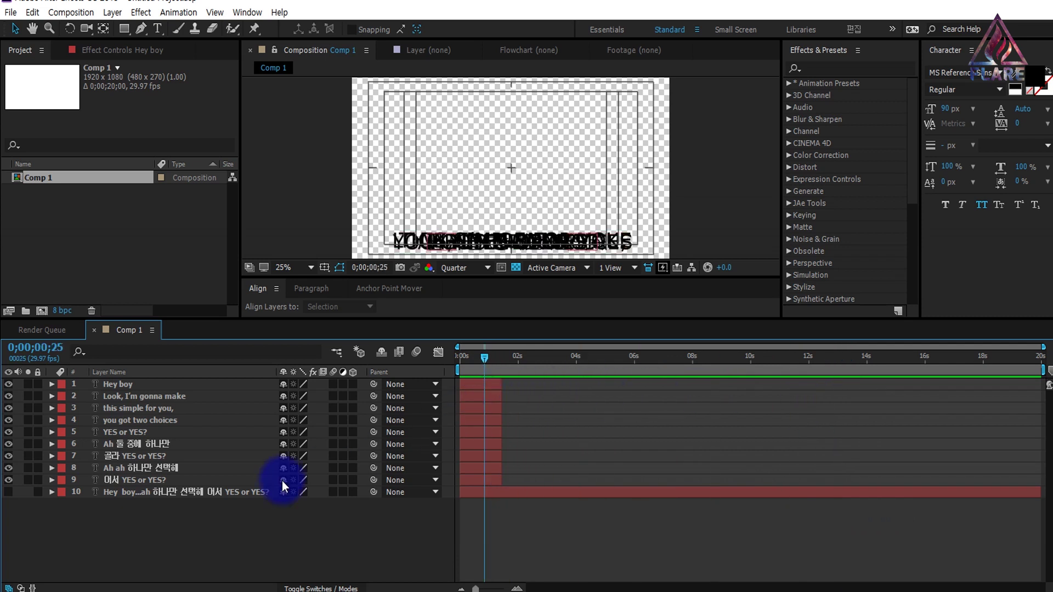
left_click(236, 492)
left_click(178, 525)
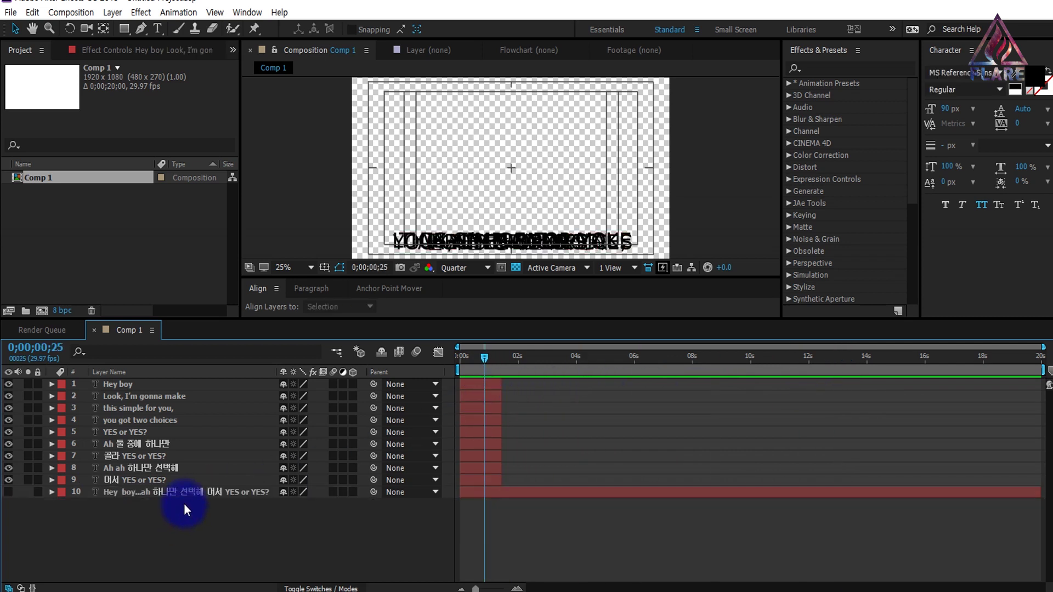
left_click(162, 481)
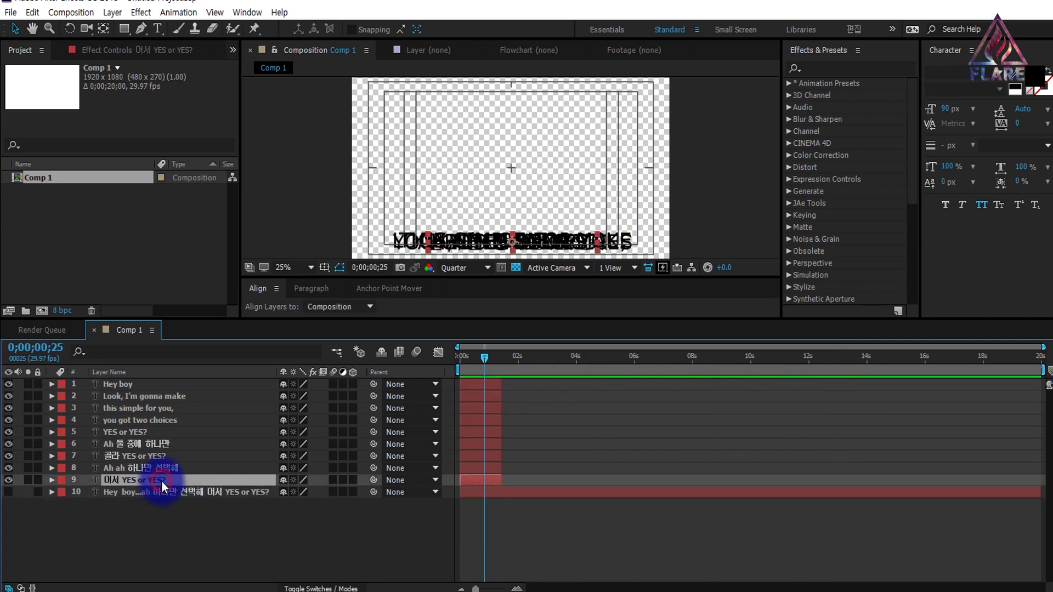
left_click(131, 383, "shift")
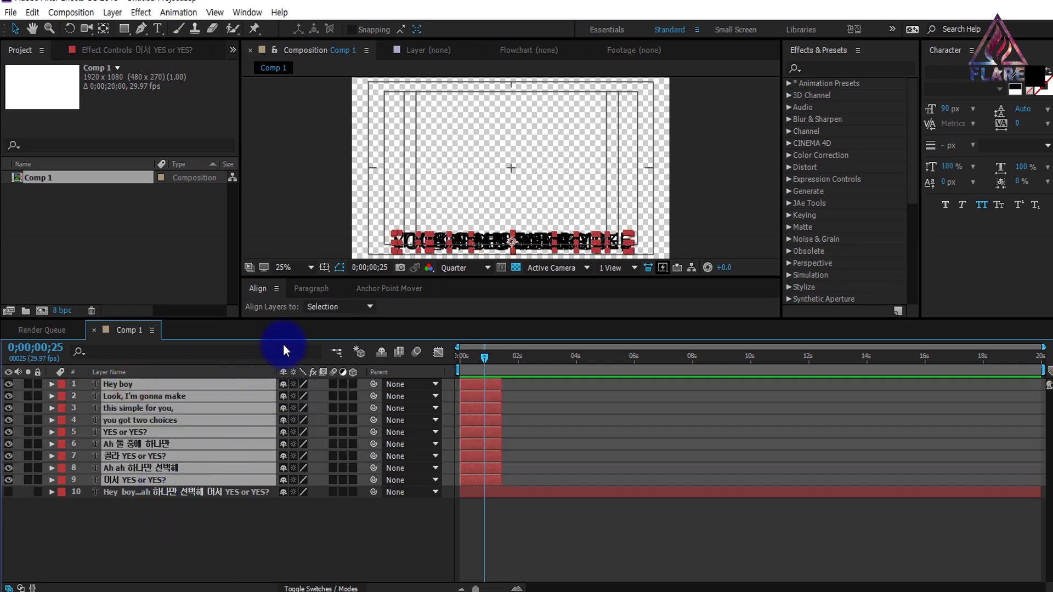
left_click_drag(289, 529, 172, 486)
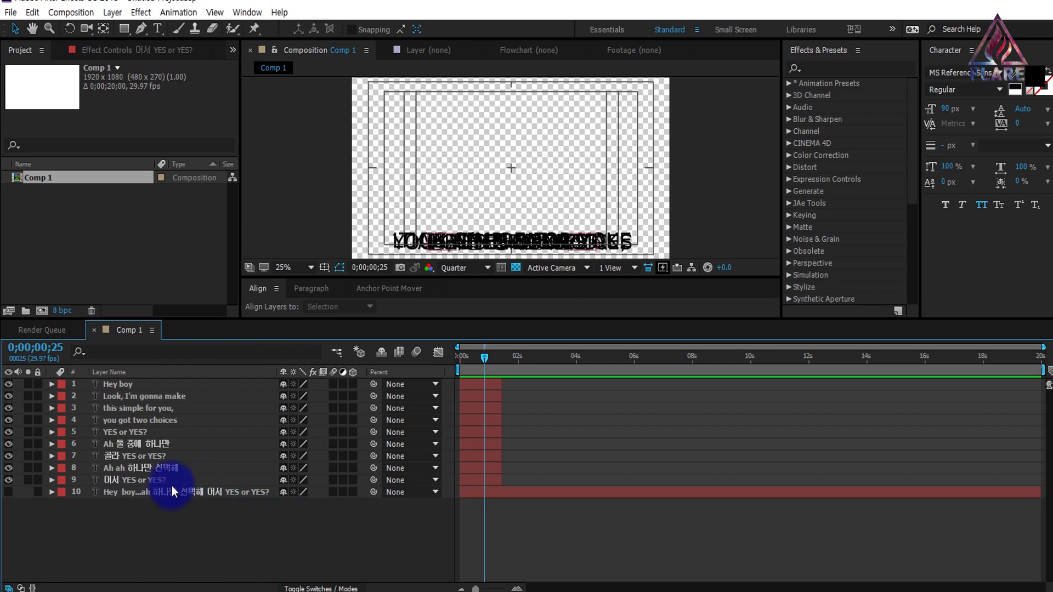
left_click(164, 479)
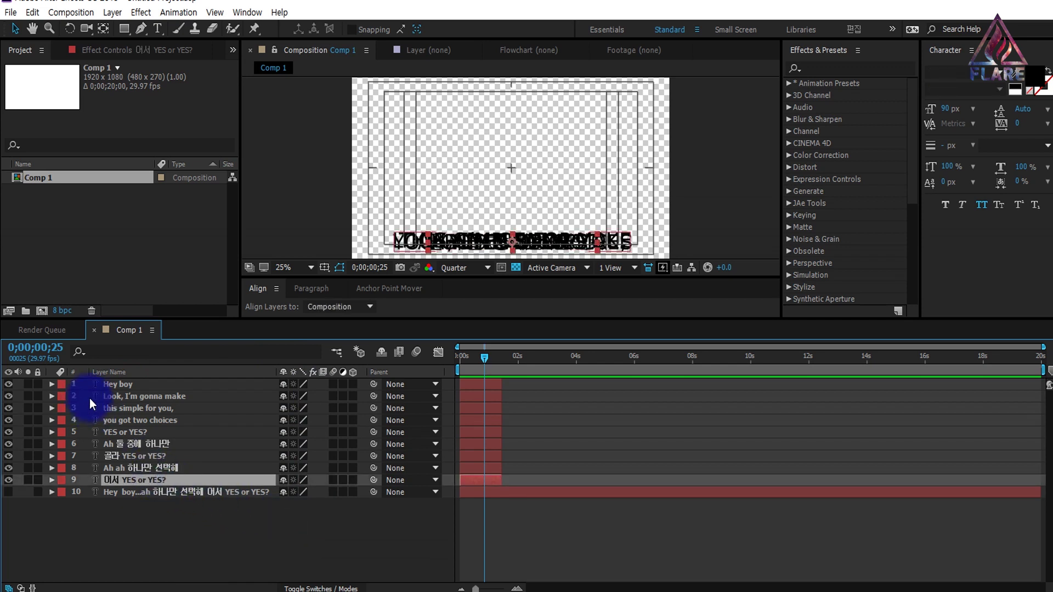
left_click(121, 386)
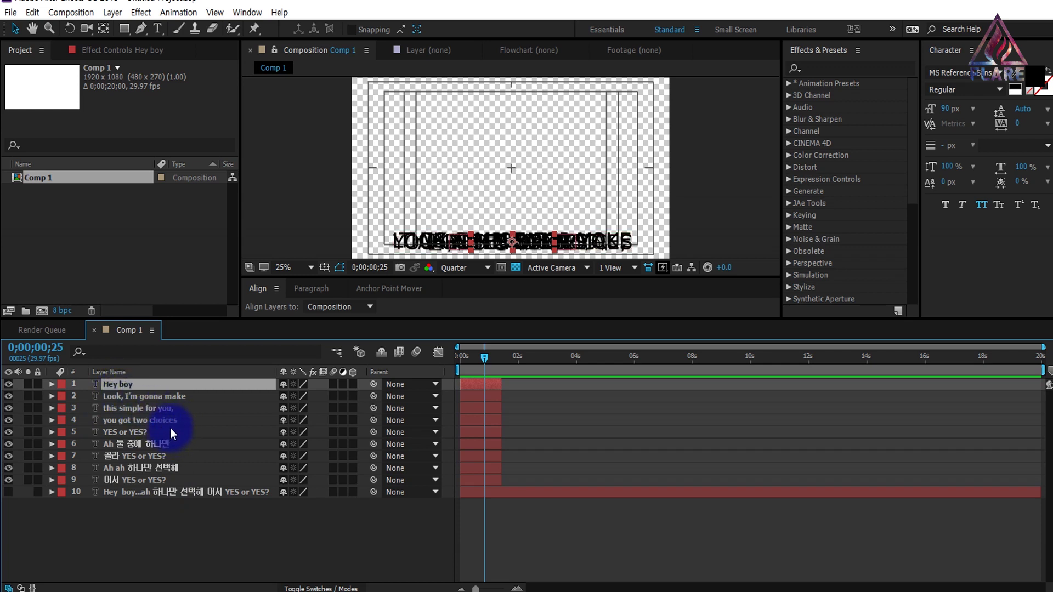
Sequence the nine line layers end to end without overlap, selecting them from the last lyric line up to "Hey boy"
left_click(154, 508)
left_click(154, 480)
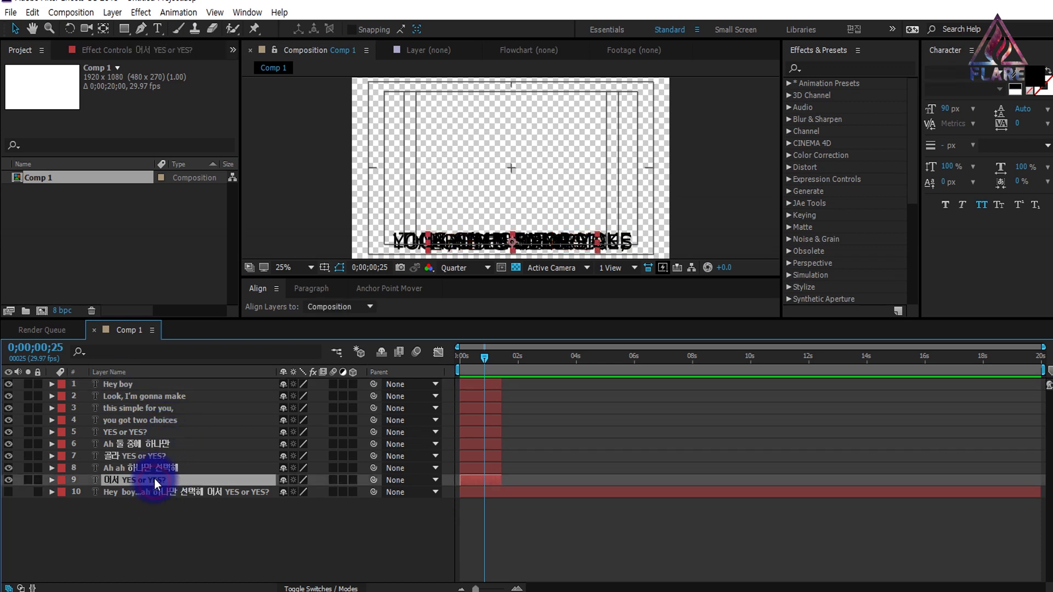
left_click(119, 384, "shift")
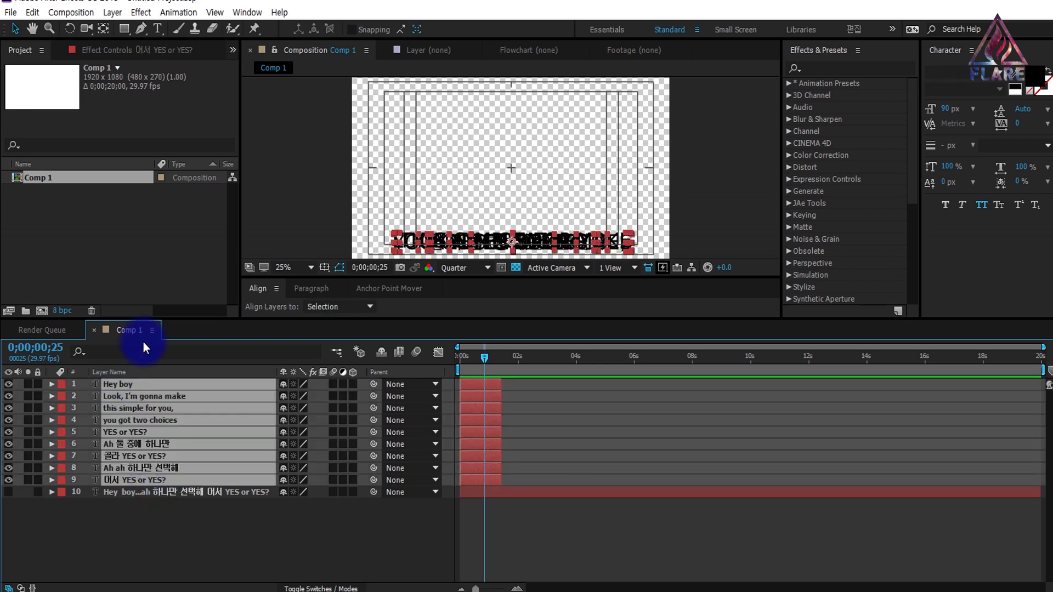
left_click(176, 11)
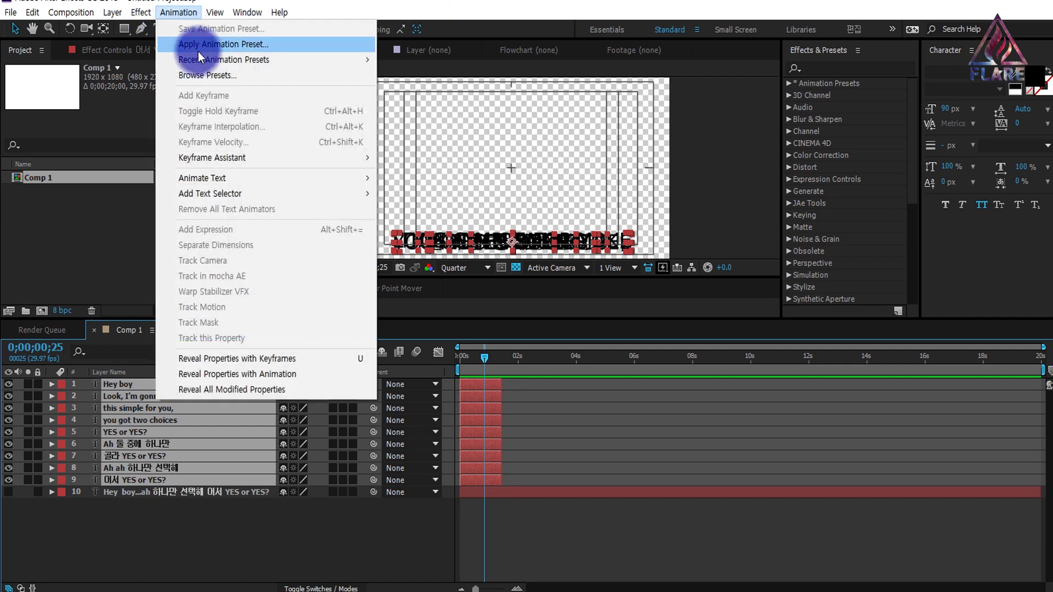
mouse_move(225, 157)
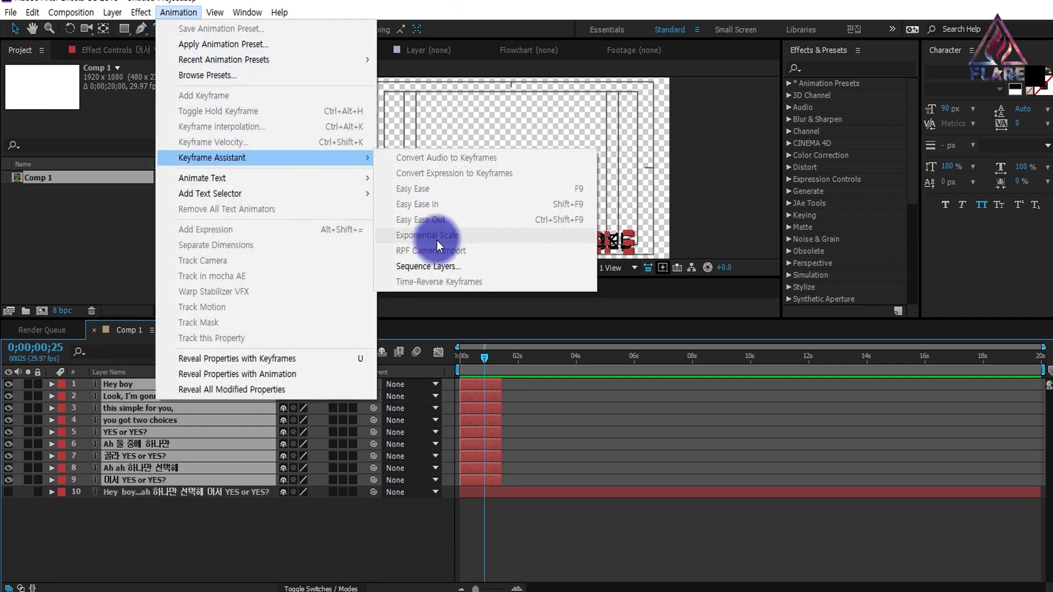
left_click(442, 267)
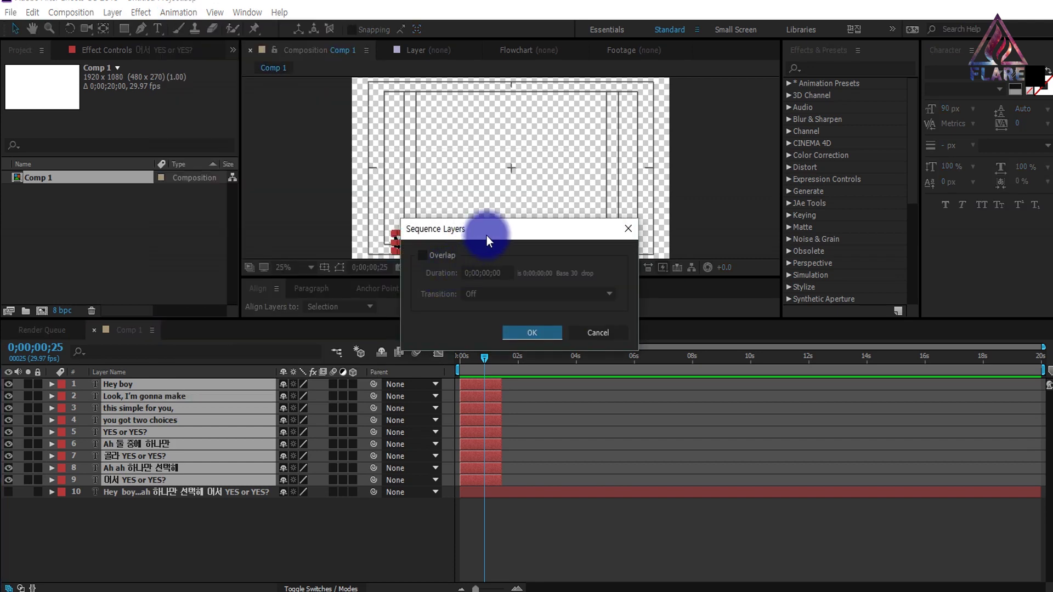
left_click(587, 252)
left_click(514, 558)
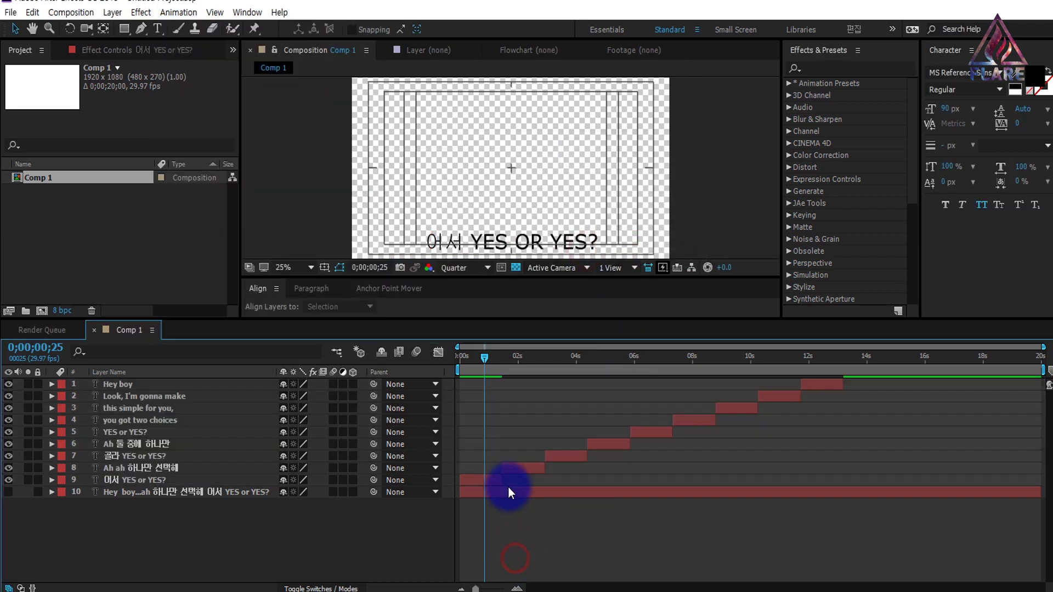
Check which lyric line plays first in the sequence, undo the sequencing, and deselect the layers
left_click(130, 482)
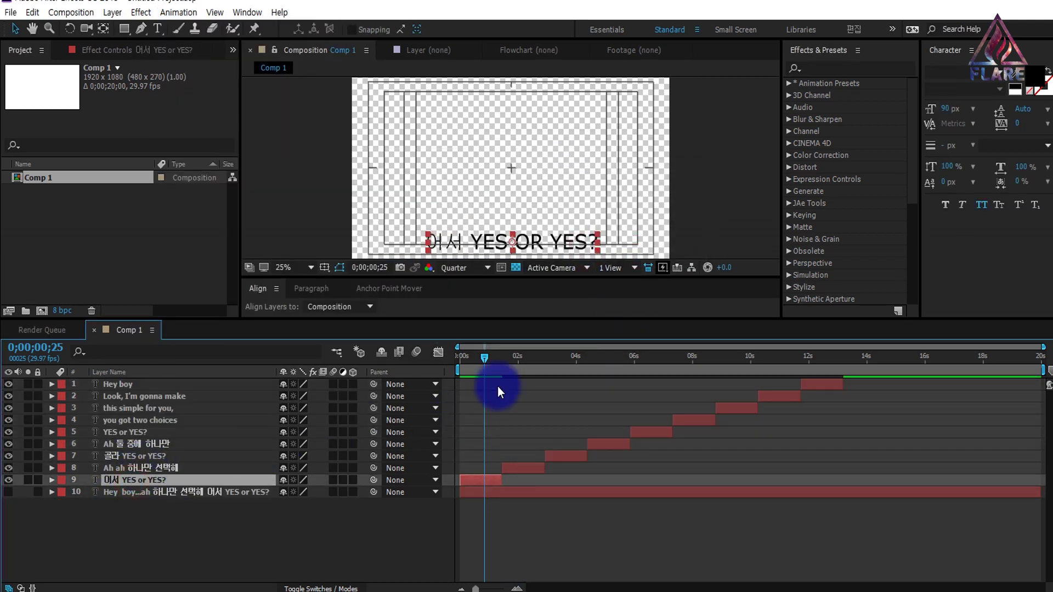
left_click_drag(487, 361, 495, 410)
key("ctrl+z")
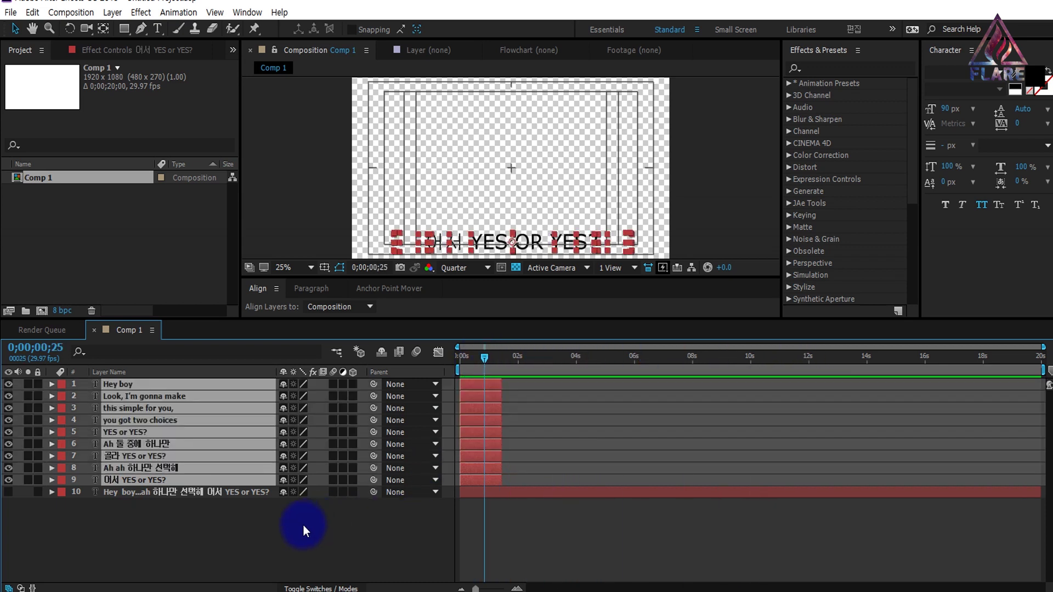
left_click(263, 539)
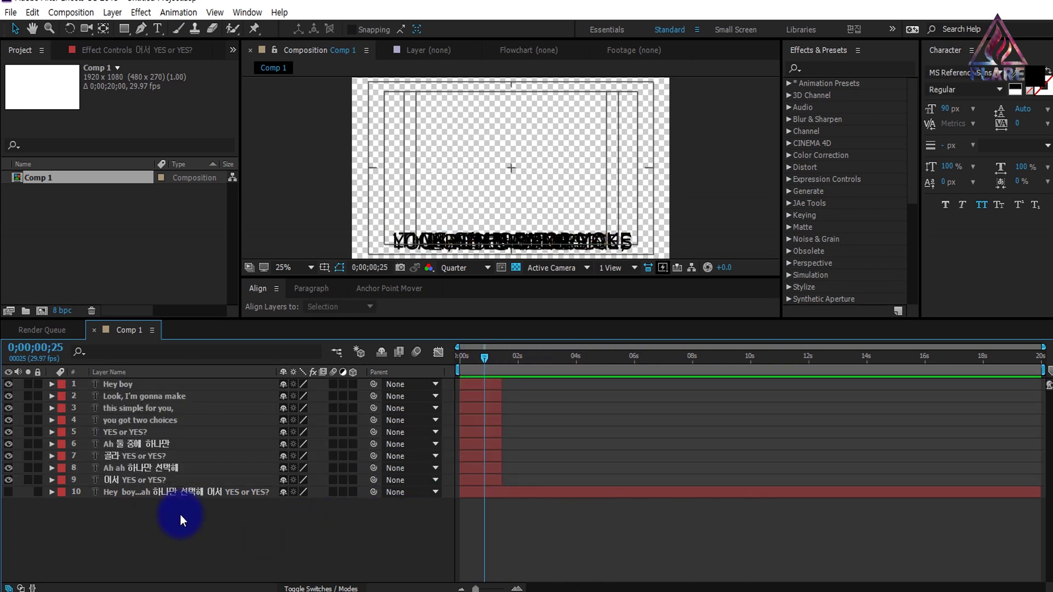
Sequence the nine line layers end to end without overlap, selecting them from "Hey boy" down to the last lyric line
left_click(122, 383)
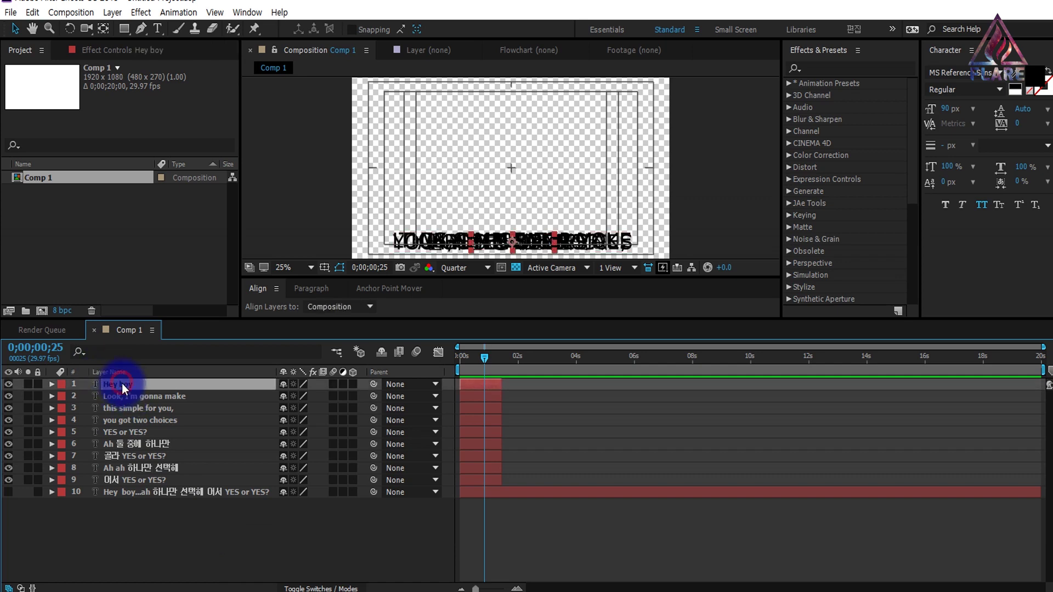
left_click(141, 479, "shift")
left_click(175, 13)
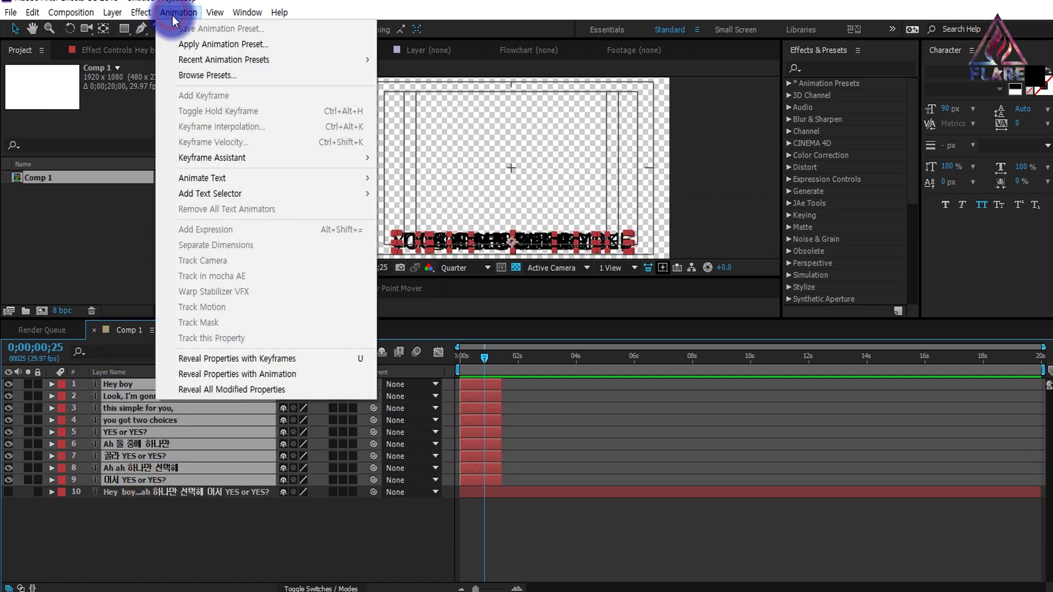
mouse_move(239, 163)
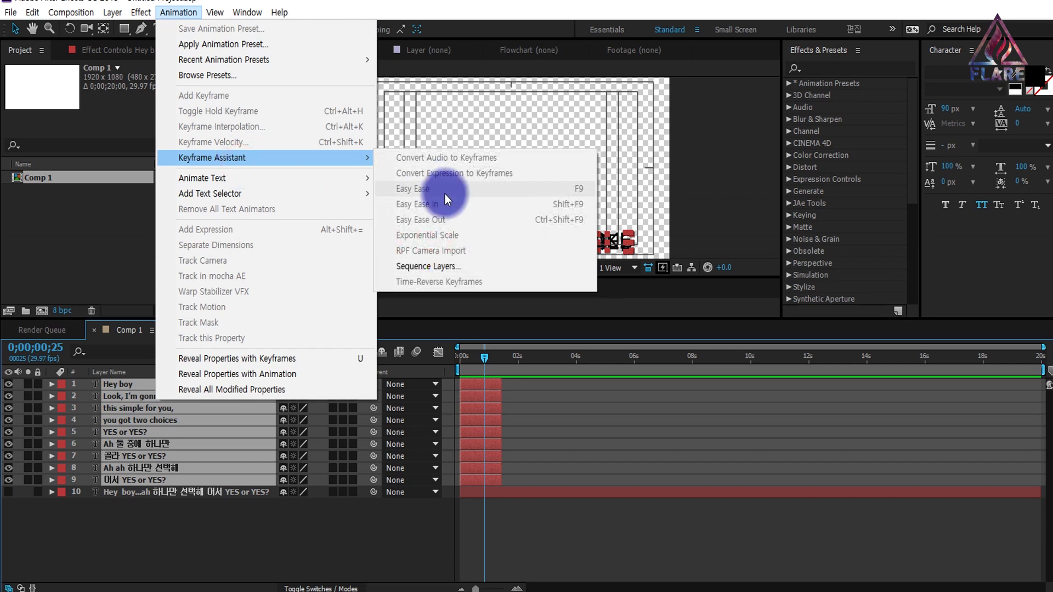
left_click(448, 266)
left_click(604, 251)
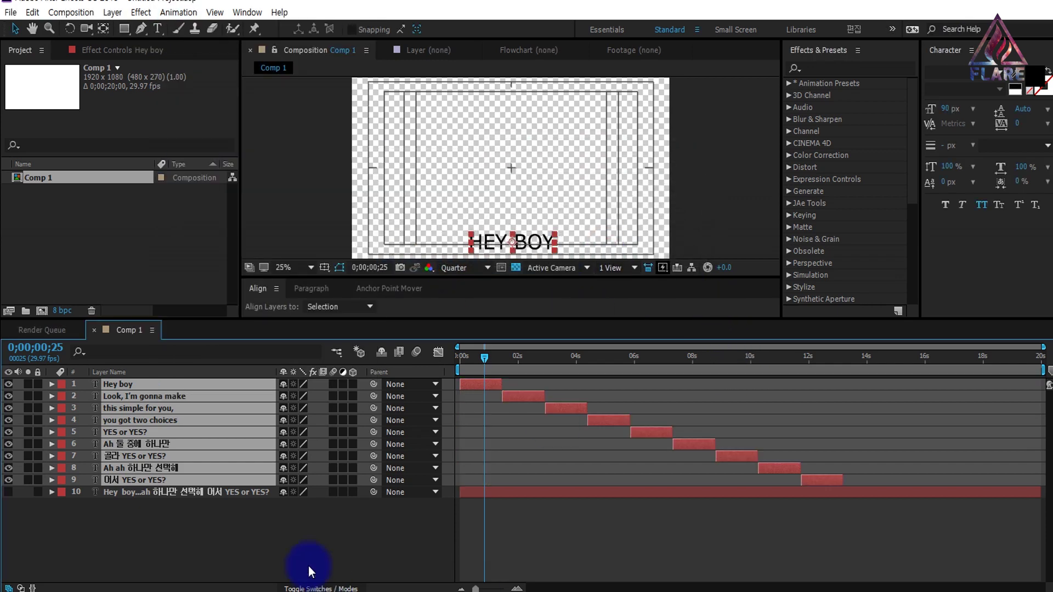
left_click(281, 534)
Hide the title/action safe guides and preview the sequenced subtitles from the start of the composition
left_click_drag(479, 368, 380, 416)
key("'")
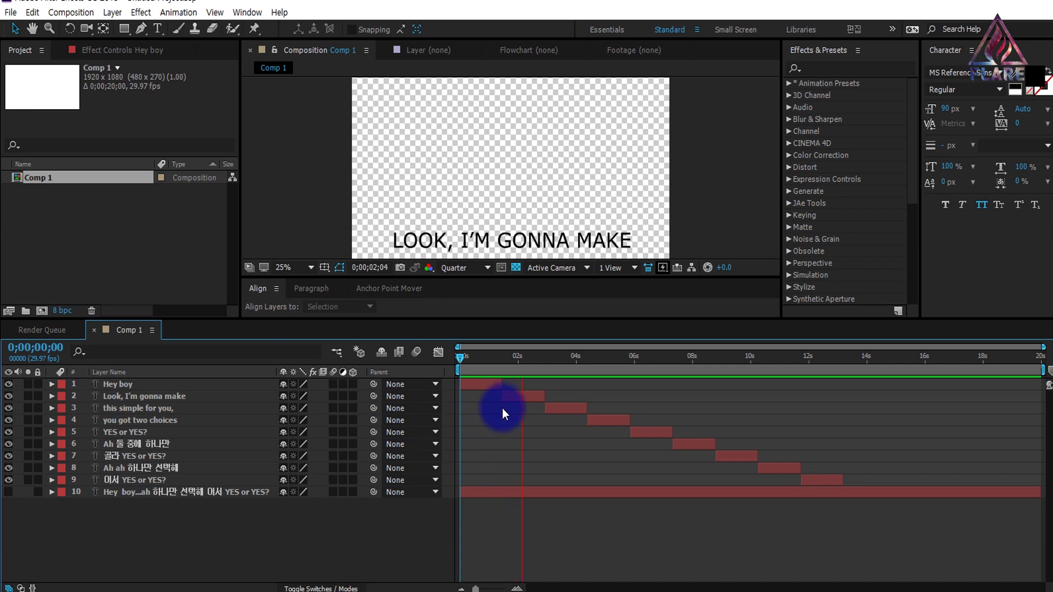
left_click(532, 355)
Try shortening the first two line layers and moving "Look, I'm gonna make" earlier, and undo these timing changes
left_click_drag(498, 367, 517, 397)
left_click(527, 397)
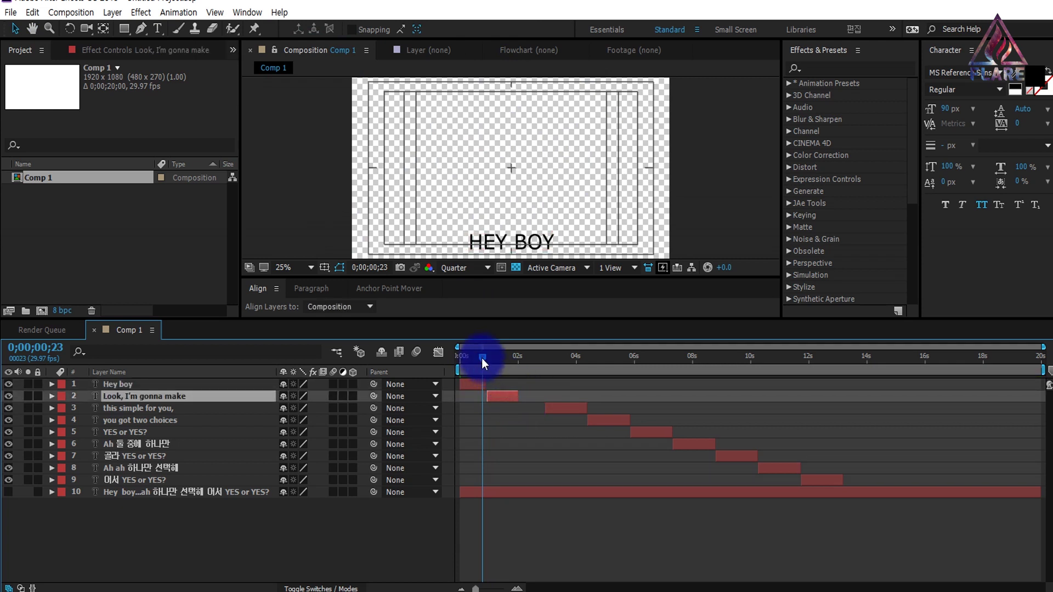
key("ctrl+z")
key("ctrl+z")
key("ctrl+z")
Scrub the playhead across the first two line layers to examine the change from one subtitle to the next
left_click(475, 356)
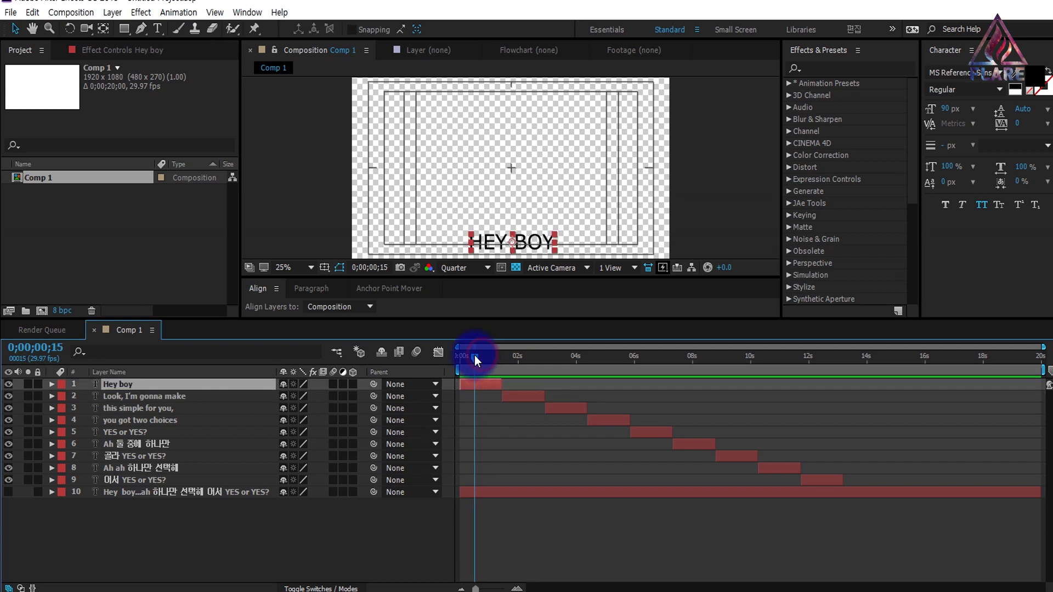
left_click(758, 159)
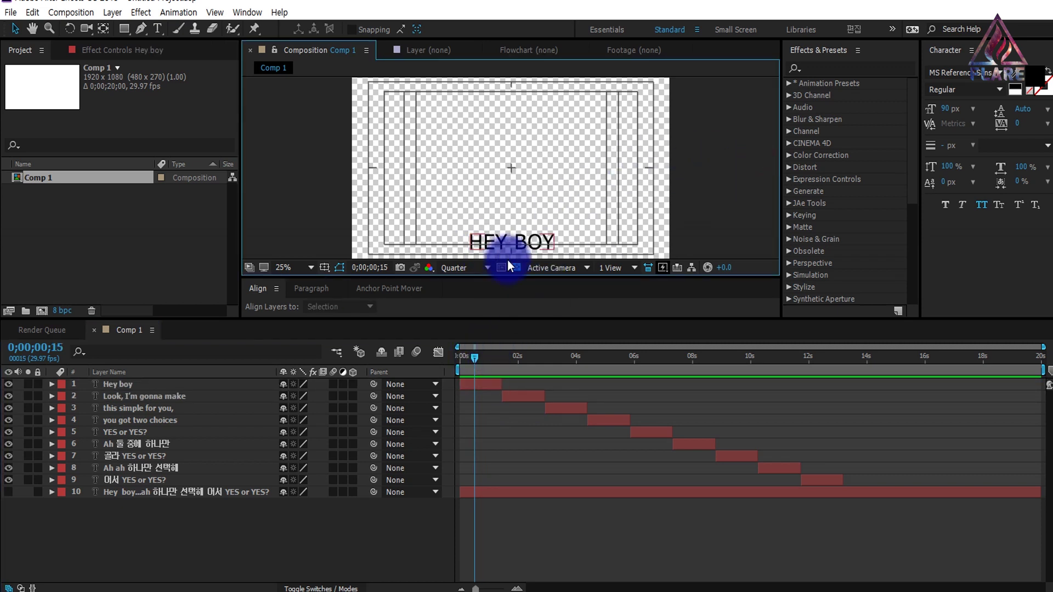
left_click_drag(495, 364, 514, 384)
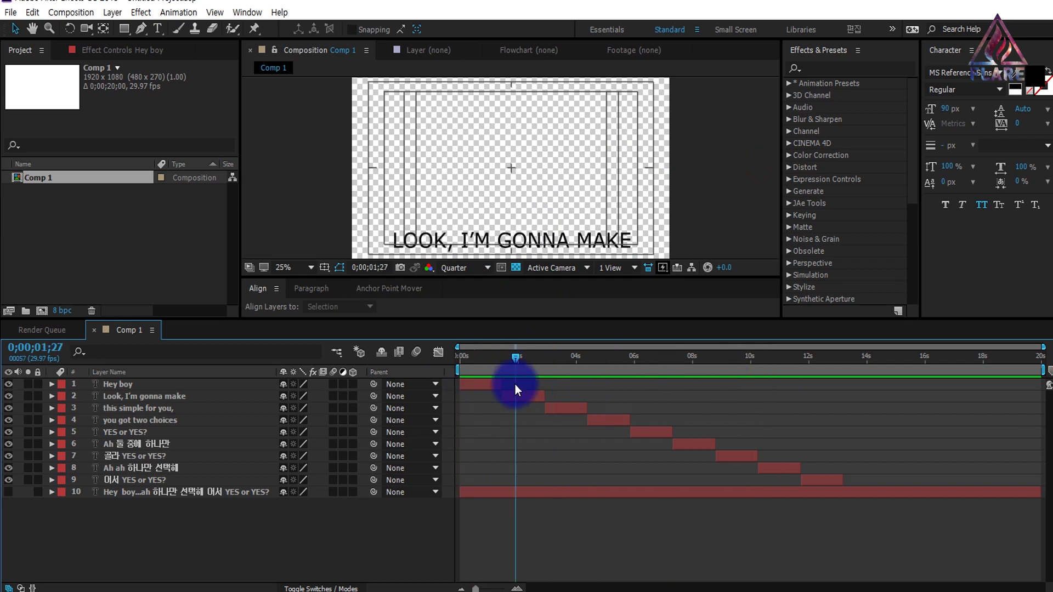
Try shifting the line layers after "Hey boy" later and adjusting the start of "this simple for you,", and undo these timing changes
left_click(105, 397)
left_click(135, 480, "shift")
left_click_drag(519, 396, 613, 396)
left_click(628, 405)
left_click_drag(641, 408, 613, 407)
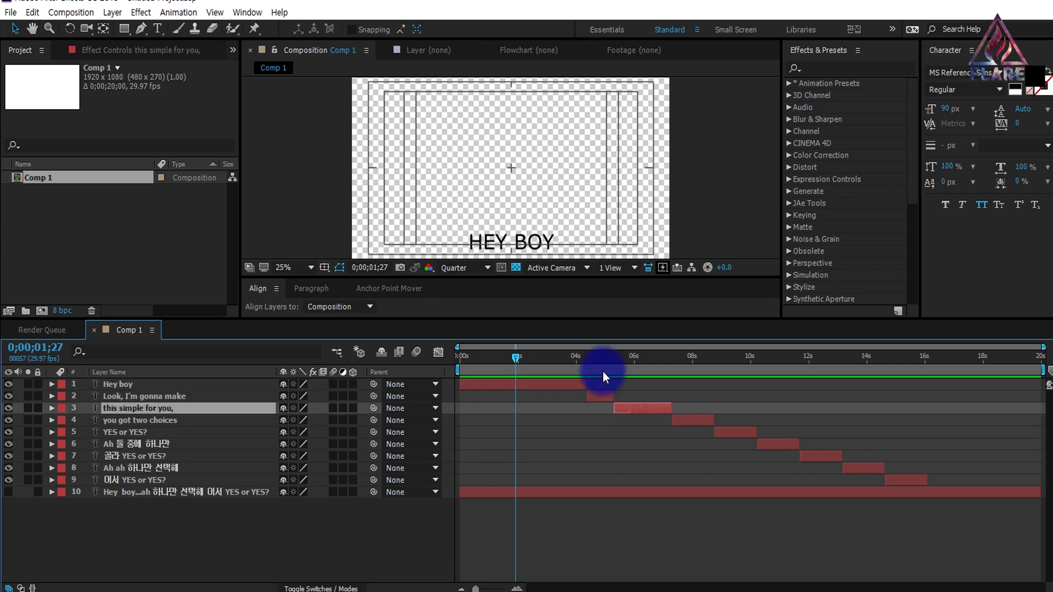
left_click_drag(603, 370, 501, 354)
key("ctrl+z")
key("ctrl+z")
key("ctrl+z")
key("ctrl+z")
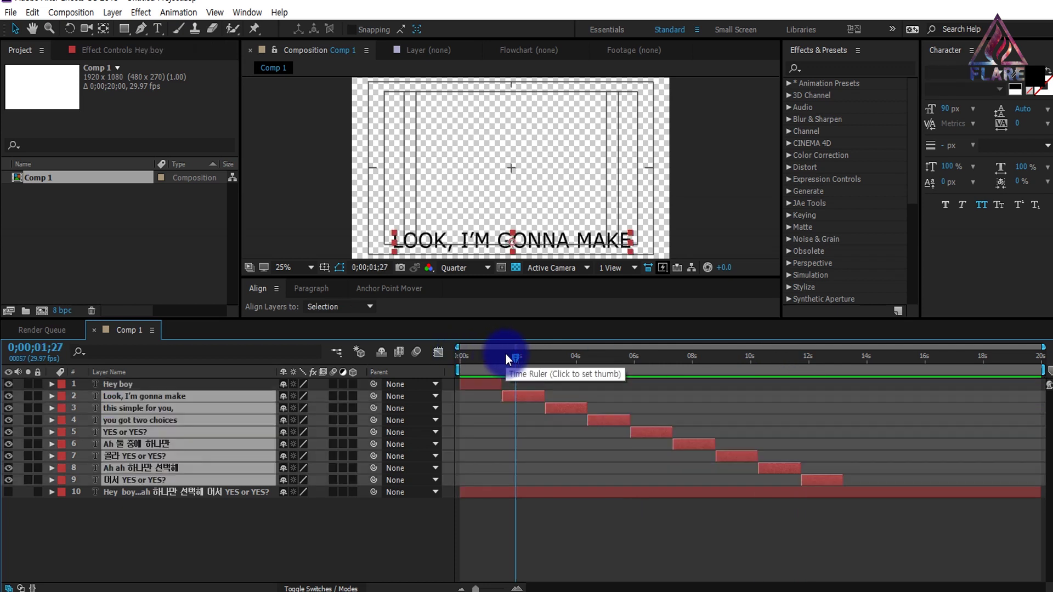
Park the playhead at 0;00;01;03 on the "Hey boy" subtitle and enlarge the composition viewer
left_click(492, 351)
left_click(218, 554)
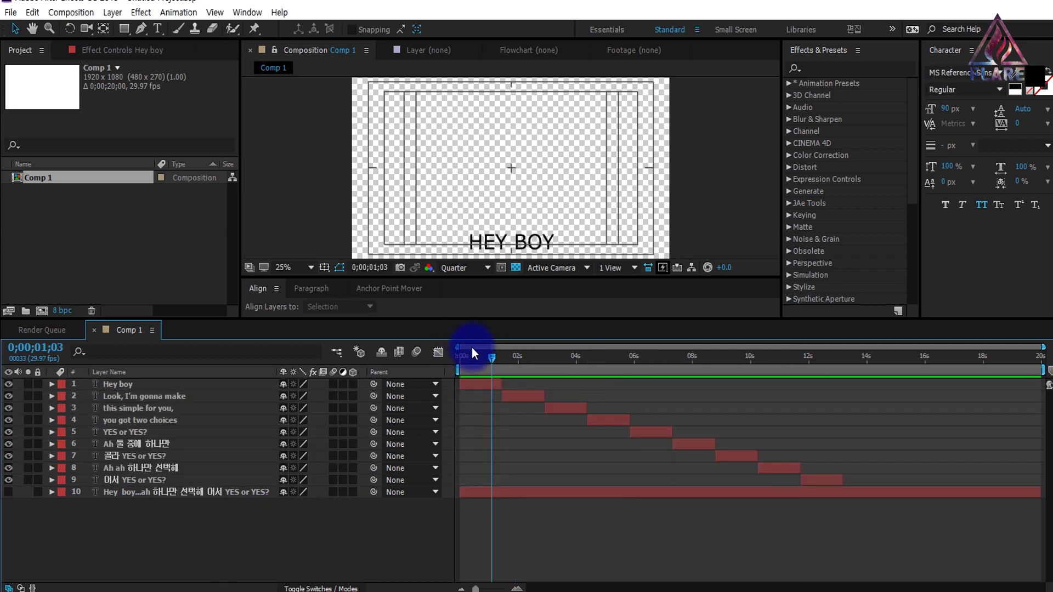
left_click_drag(512, 278, 521, 294)
left_click(240, 563)
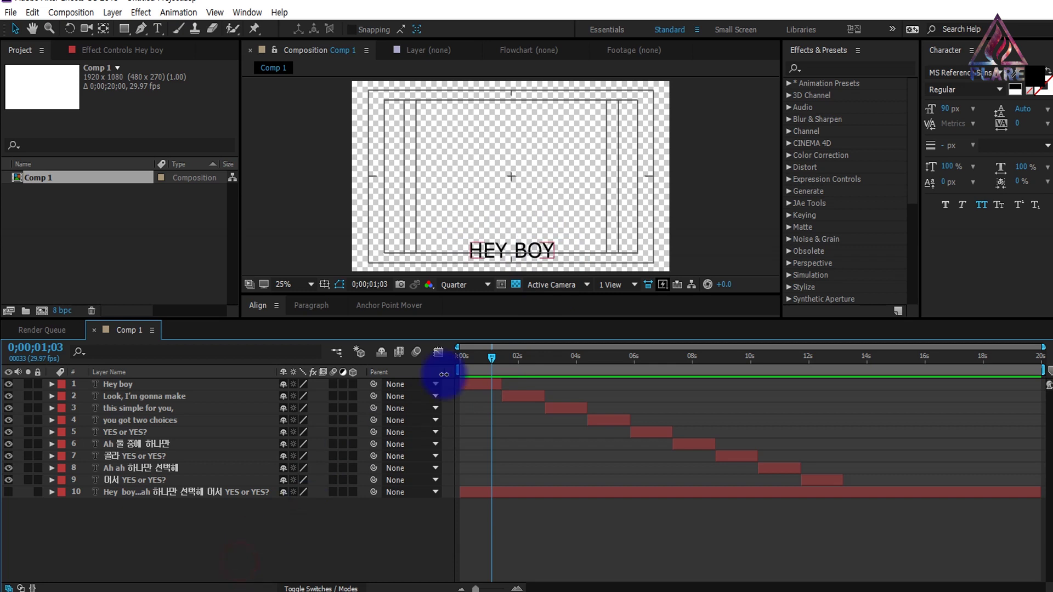
left_click(554, 253)
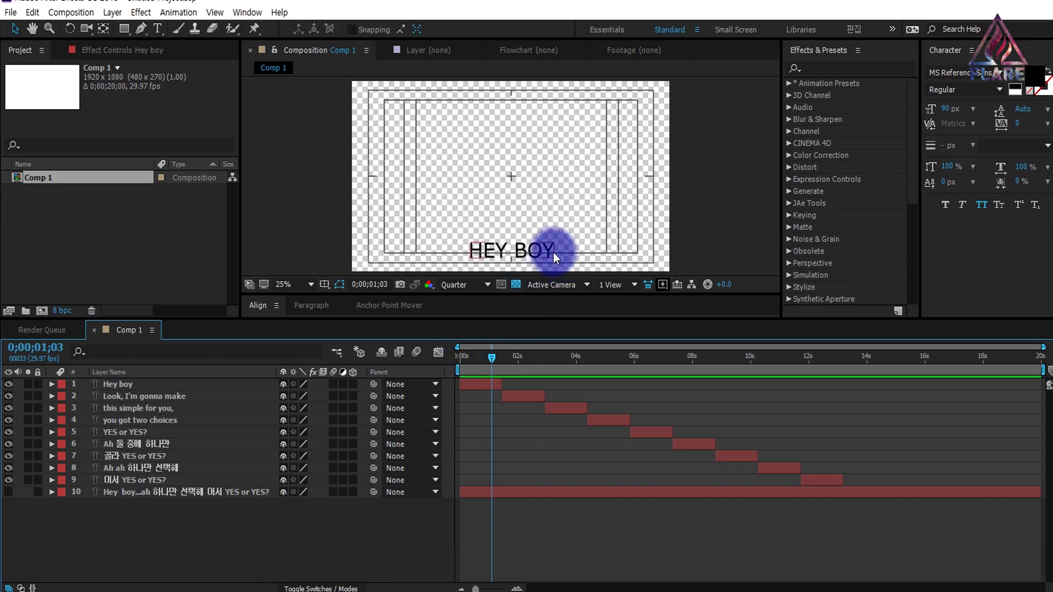
left_click(423, 246)
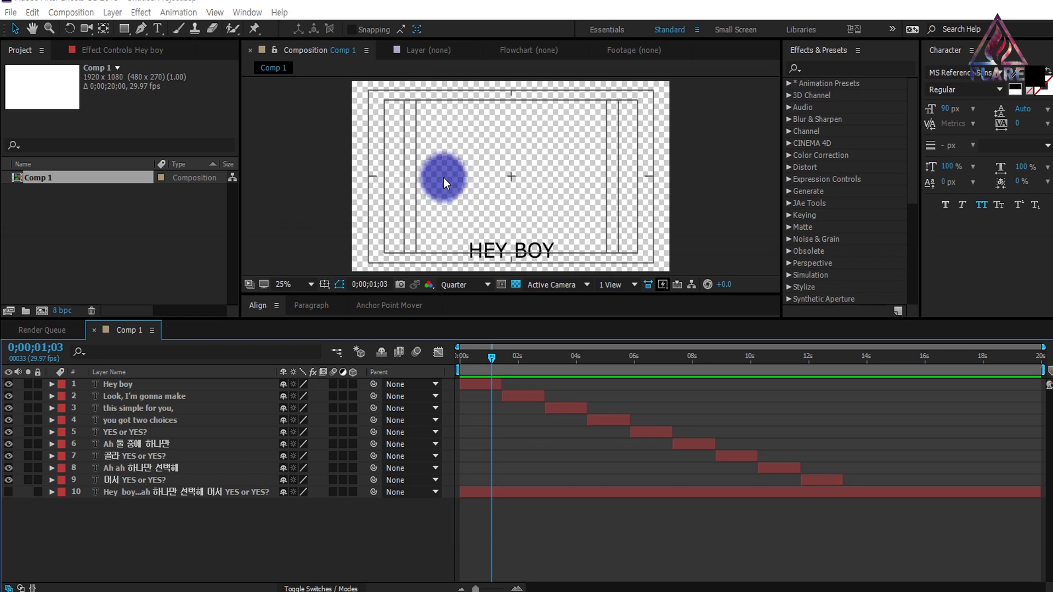
Create a full-frame black solid and squash it vertically into a thin strip over the "Hey boy" subtitle
key("ctrl+y")
left_click(728, 329)
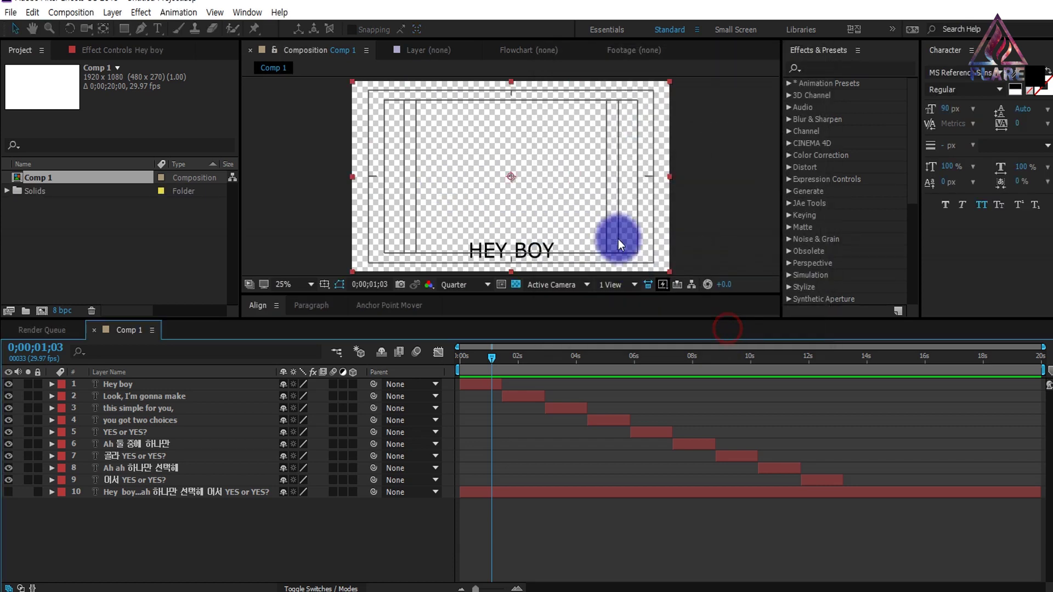
left_click_drag(511, 83, 525, 252)
Set the black solid's opacity to 30%
left_click(273, 385)
key("t")
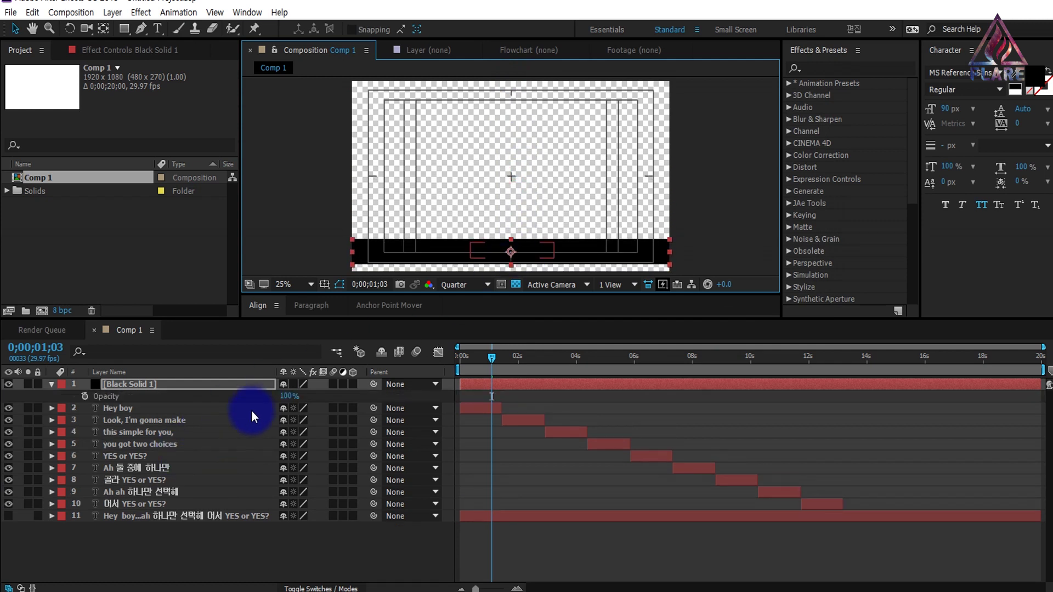
left_click(286, 395)
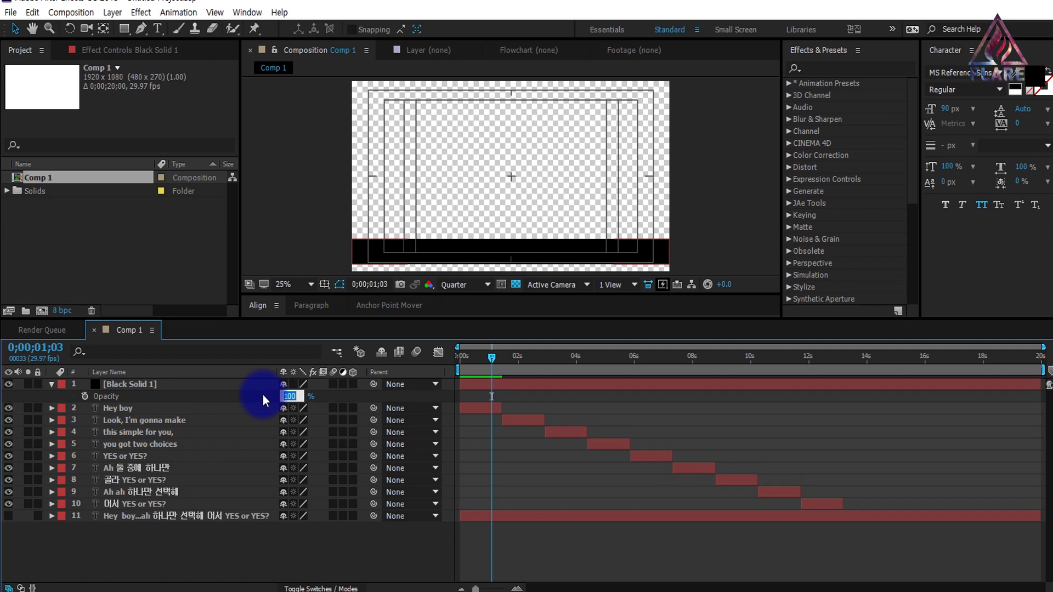
type("30")
key("Return")
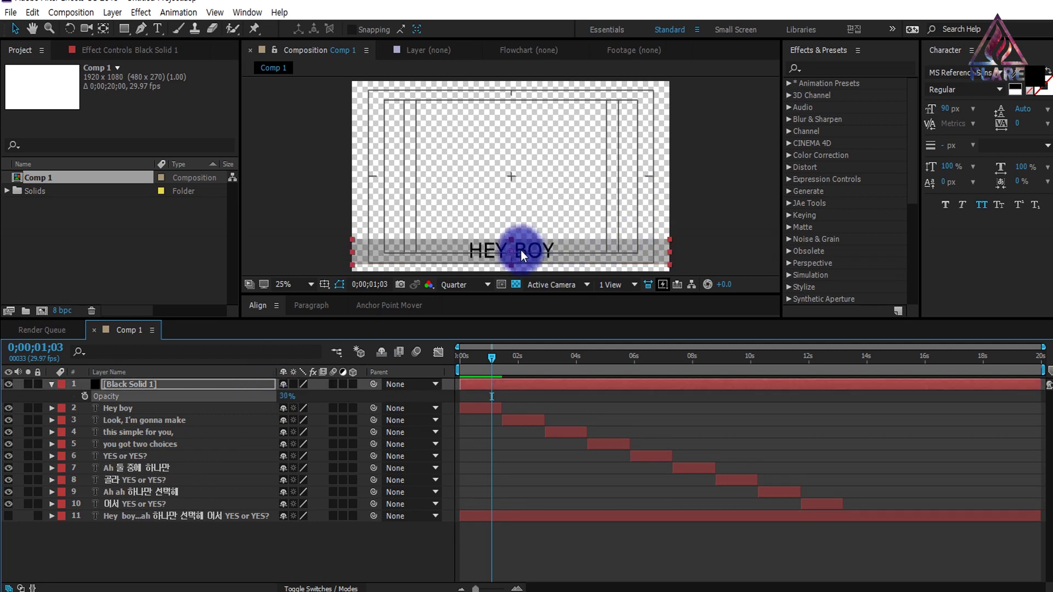
Nudge the black strip up by 10 pixels to center it vertically on the "Hey boy" text
scroll(520, 250, "up", 6)
scroll(526, 257, "down", 5)
key("h")
left_click_drag(515, 239, 510, 180)
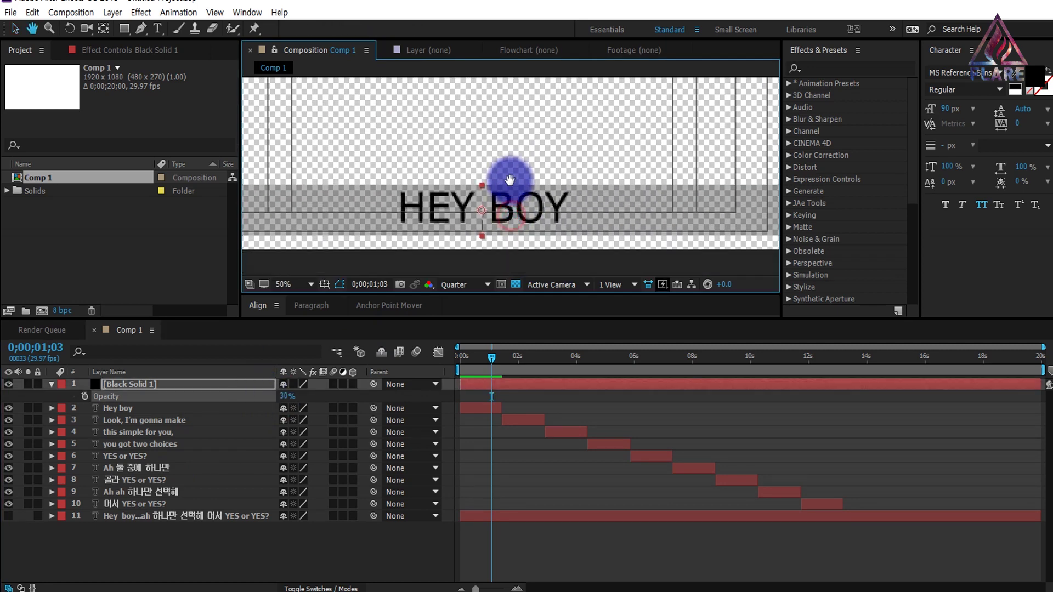
key("v")
key("shift+Up")
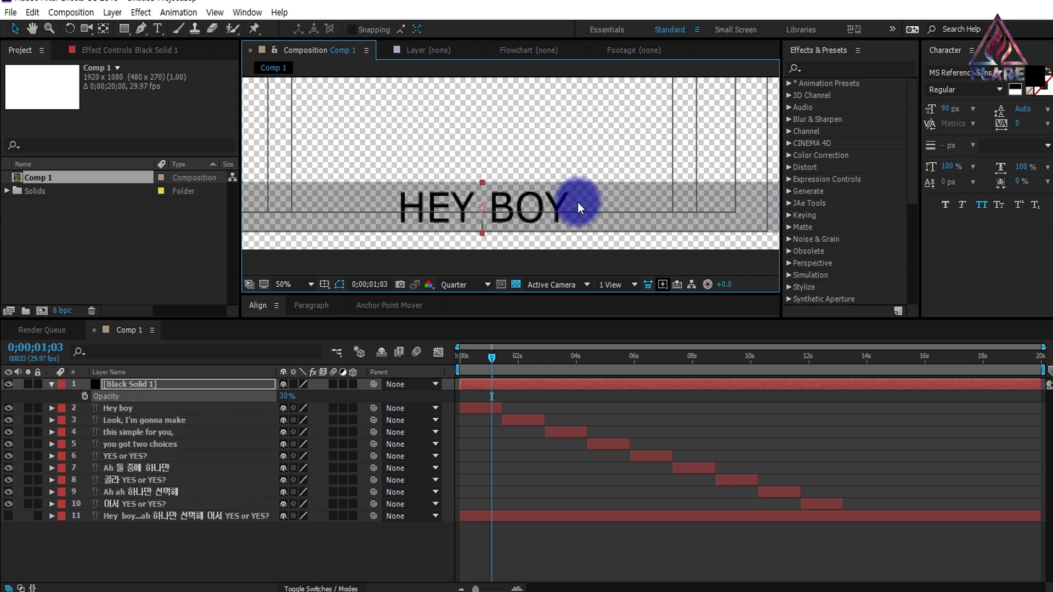
Turn off the transparency grid and move the black solid below the nine line layers, just above the full lyrics layer
left_click(516, 284)
scroll(542, 210, "down", 3)
scroll(548, 190, "up", 1)
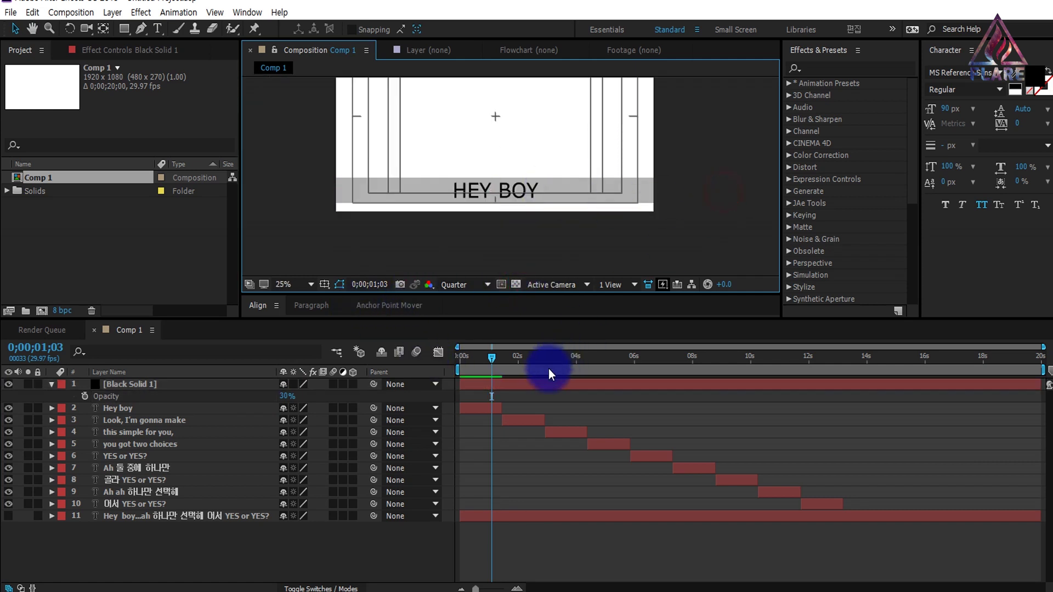
mouse_move(492, 361)
left_mouse_down()
mouse_move(797, 378)
mouse_move(454, 371)
mouse_move(590, 374)
mouse_move(473, 374)
mouse_move(590, 369)
mouse_move(483, 368)
left_mouse_up()
left_click_drag(129, 384, 136, 483)
scroll(528, 193, "down", 2)
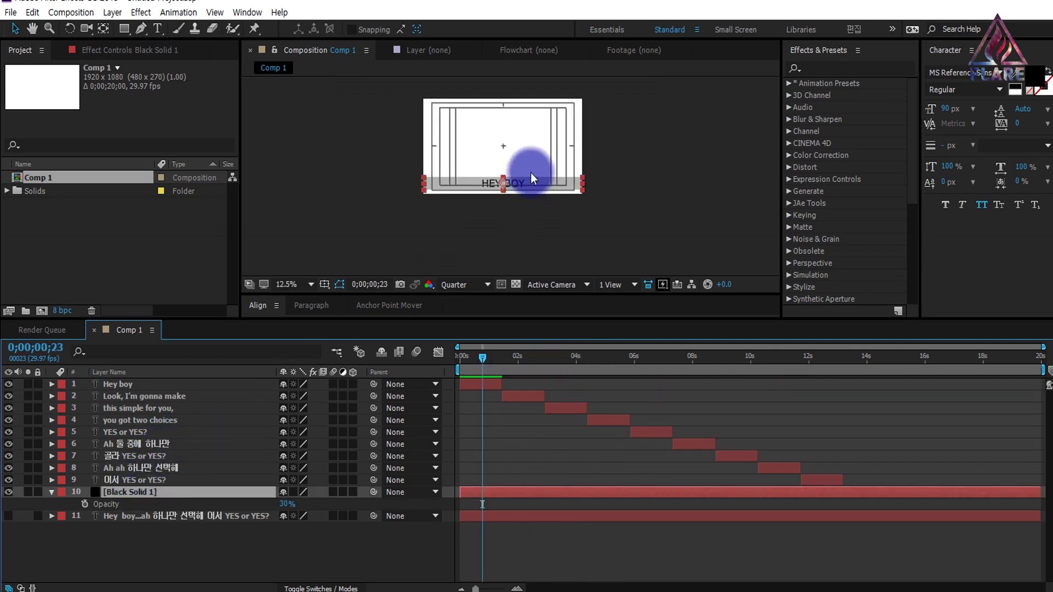
Narrow the black strip symmetrically to the width of the "Hey boy" text
left_click(468, 261)
scroll(555, 203, "up", 2)
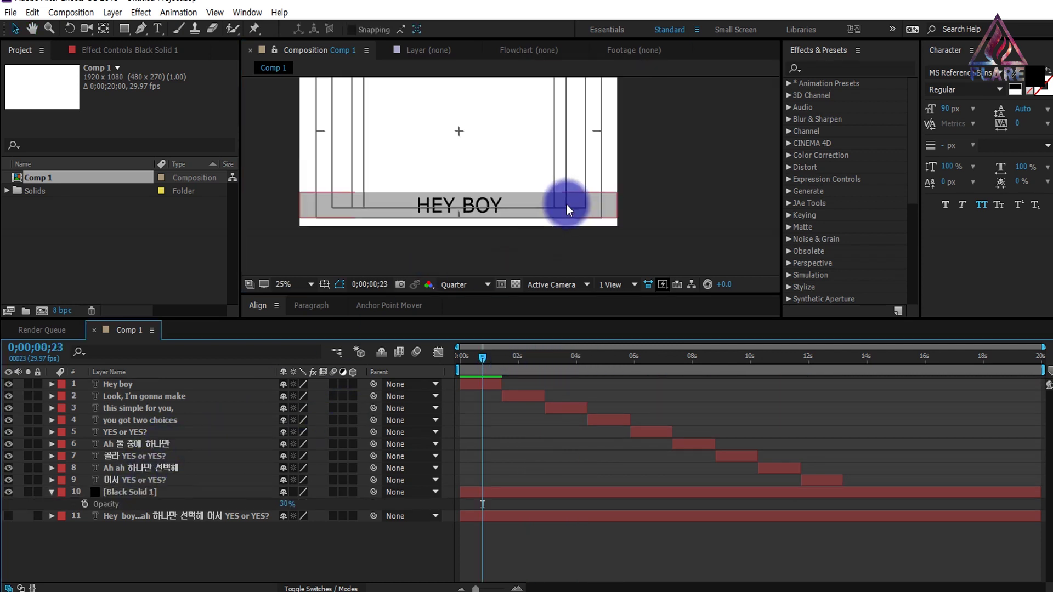
left_click(444, 202)
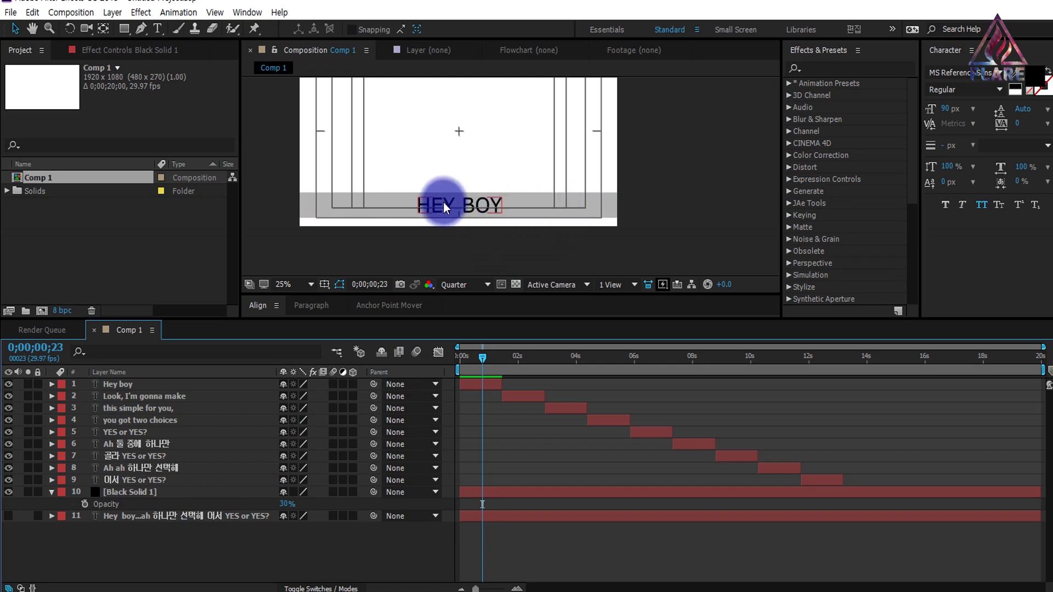
left_click(510, 199)
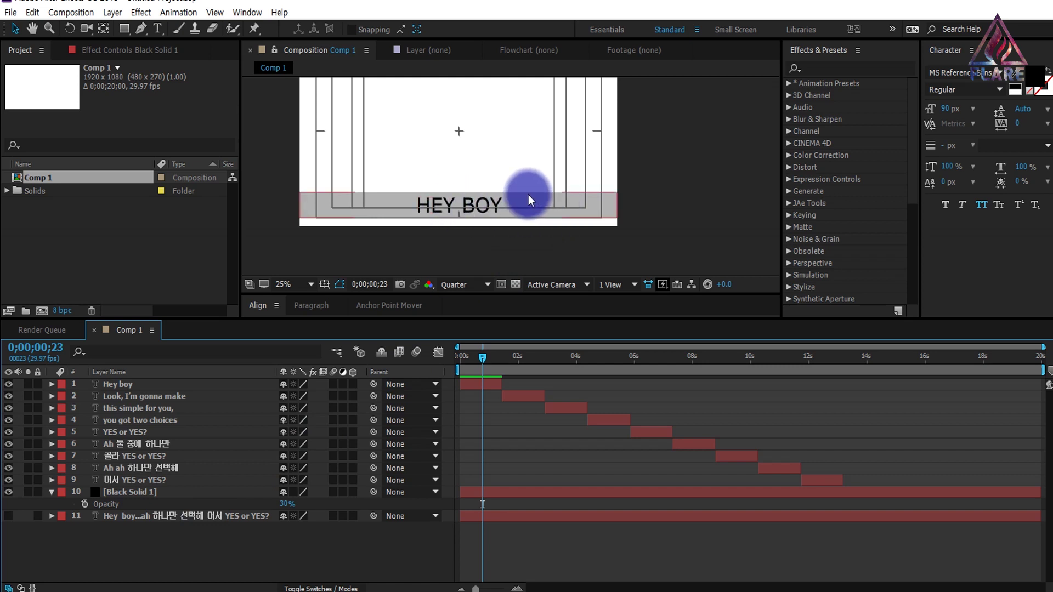
left_click_drag(620, 204, 506, 222)
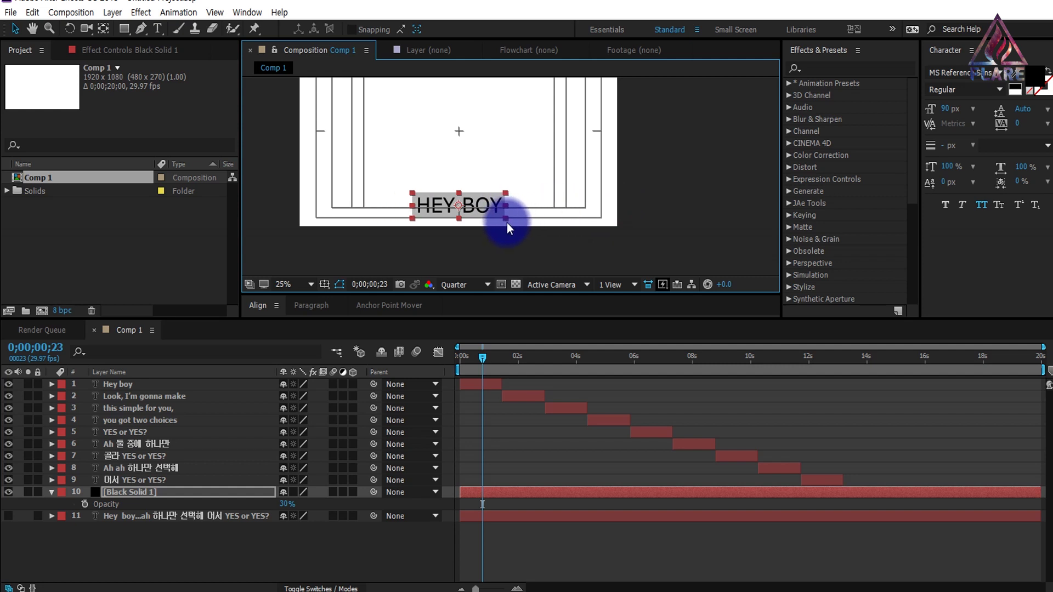
Split the black solid at the end of the "Hey boy" layer, at 0;00;01;13
left_click(489, 382)
key("o")
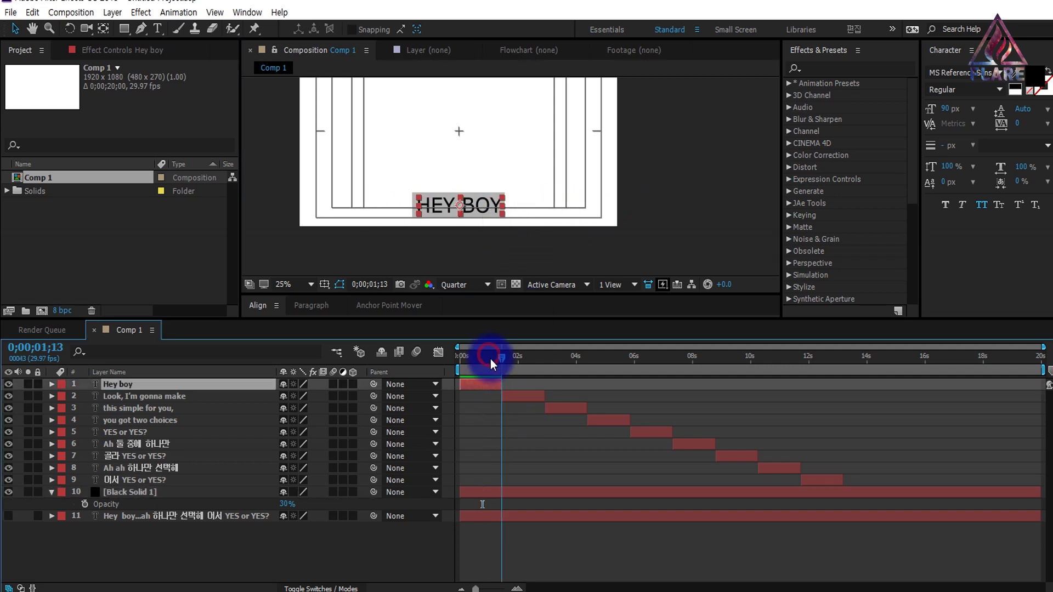
left_click(516, 489)
key("ctrl+shift+d")
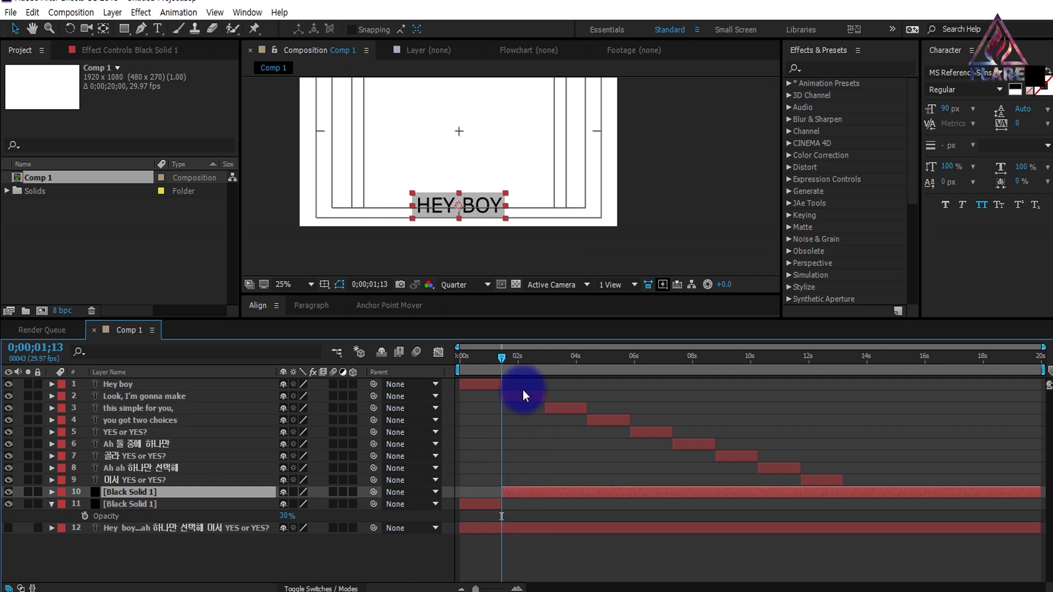
Widen the second black strip to fit "Look, I'm gonna make" and split it where that line ends, at 0;00;02;27
left_click_drag(507, 359, 513, 360)
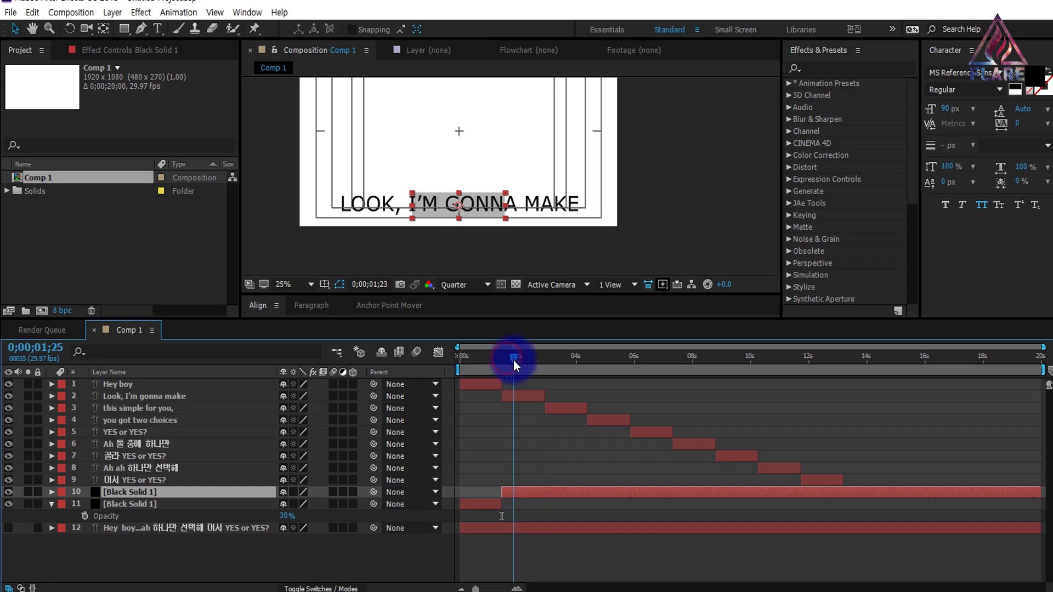
left_click_drag(513, 198, 580, 203)
mouse_move(536, 354)
left_mouse_down()
mouse_move(536, 363)
mouse_move(544, 358)
left_mouse_up()
key("ctrl+shift+d")
Narrow the third black strip to fit the "this simple for you," text
left_click(554, 363)
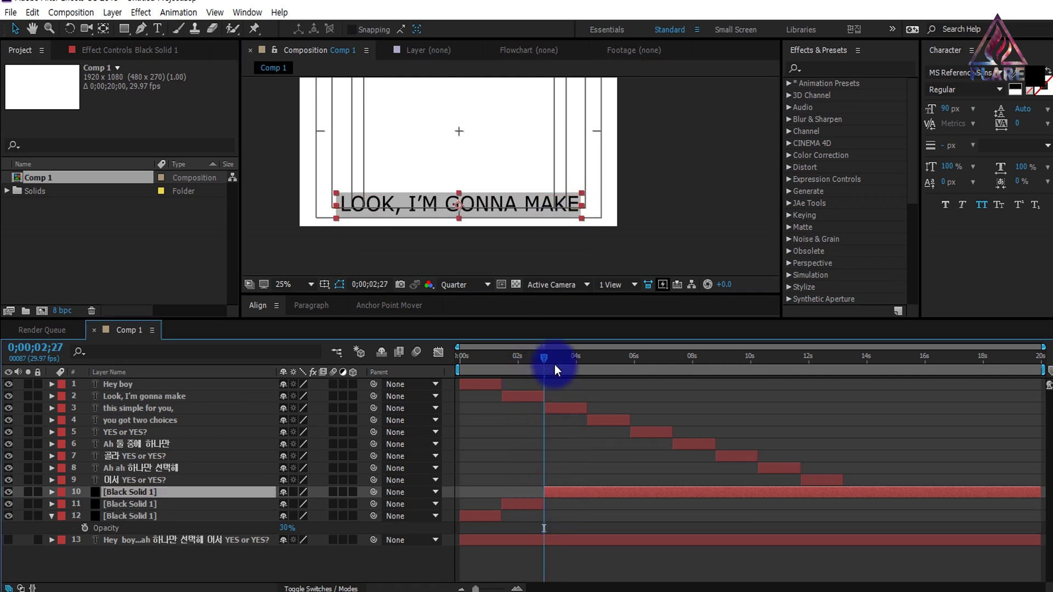
left_click(566, 363)
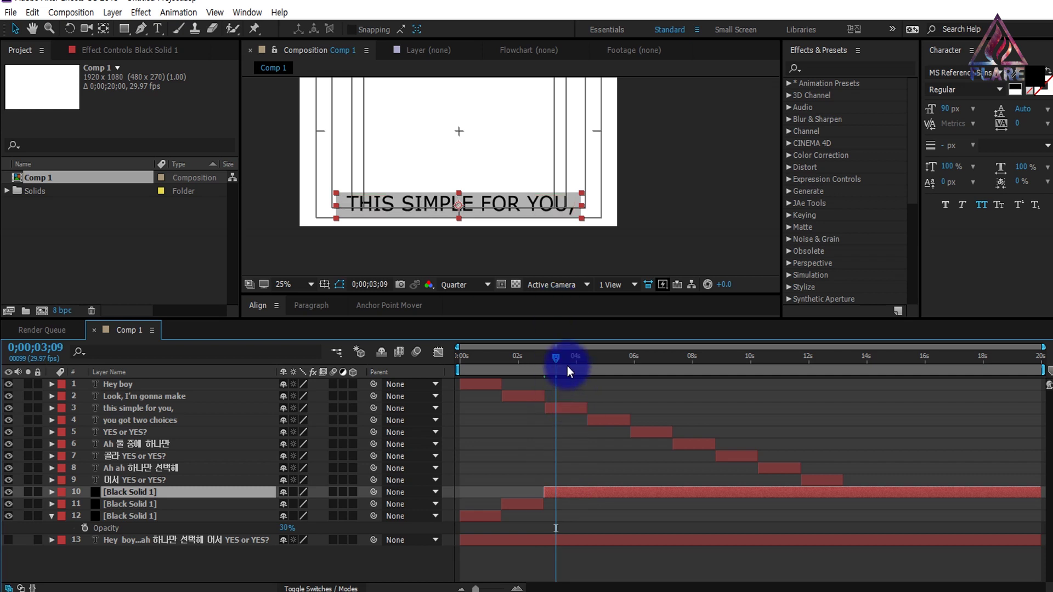
left_click_drag(579, 202, 568, 203)
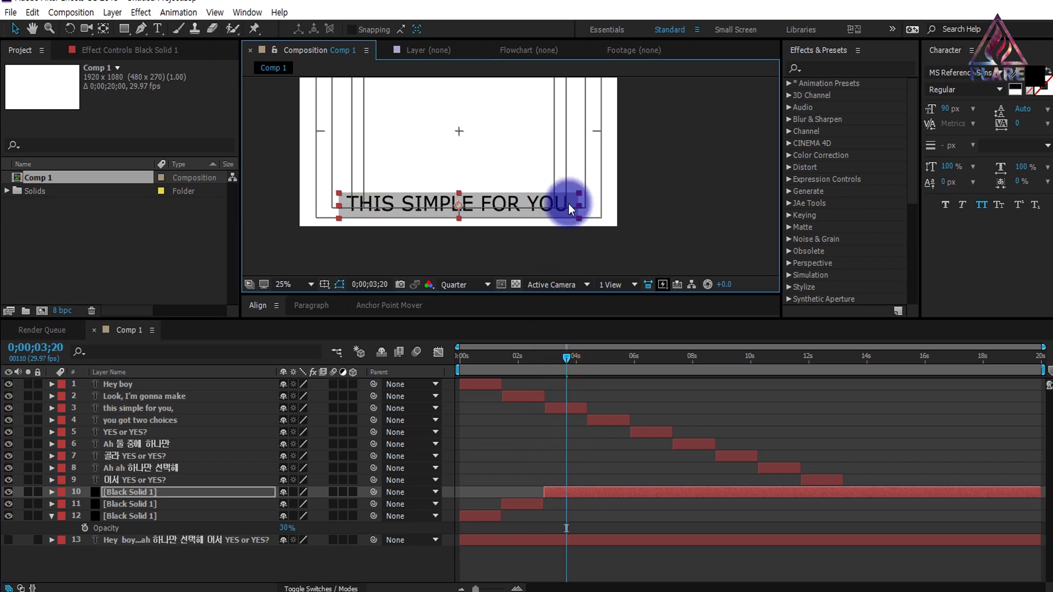
Preview the subtitles with their background strips and delete all three black solid layers
key("space")
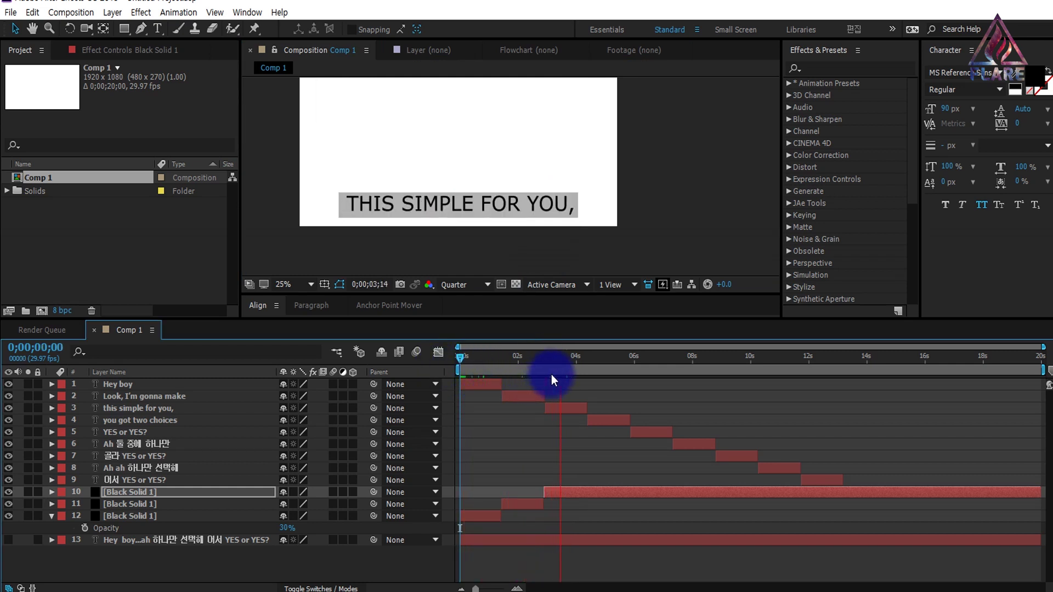
key("space")
left_click(151, 515, "shift")
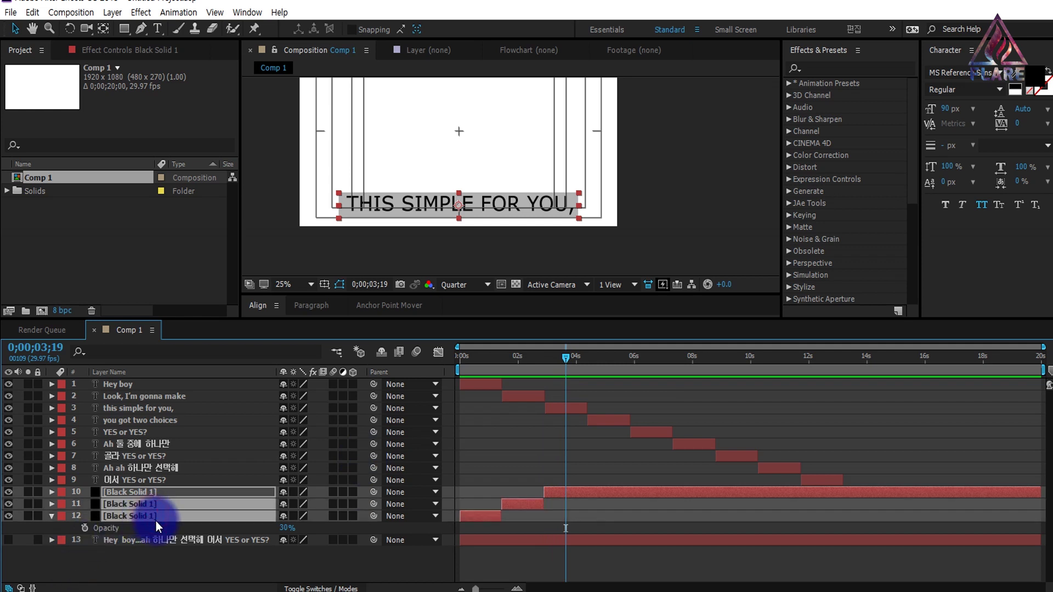
key("Delete")
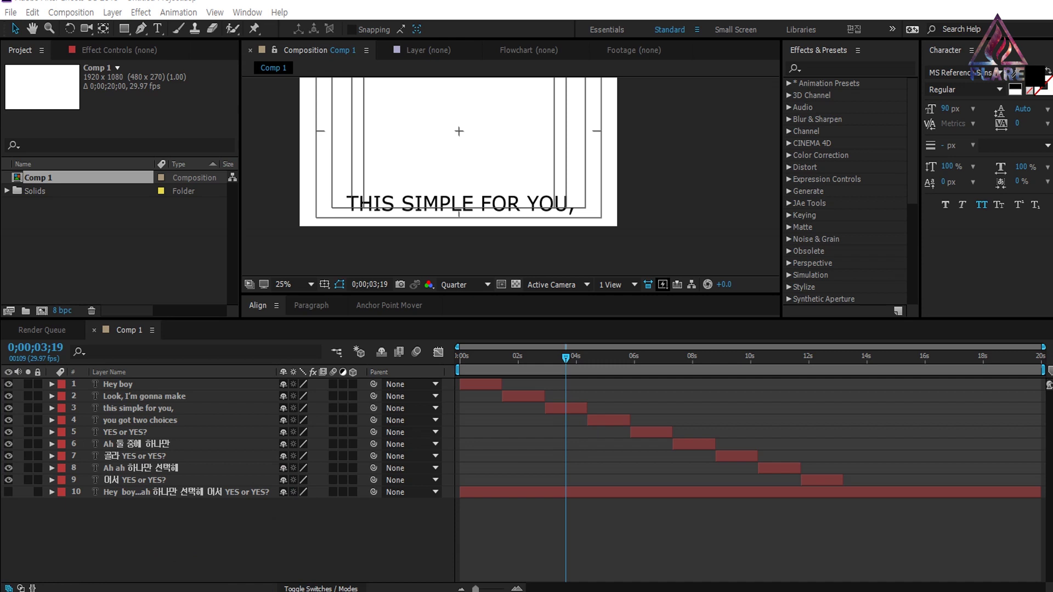
Import the project "자막 박스 효과.aep" and open the Comp 1 inside its folder
left_click_drag(625, 241, 154, 245)
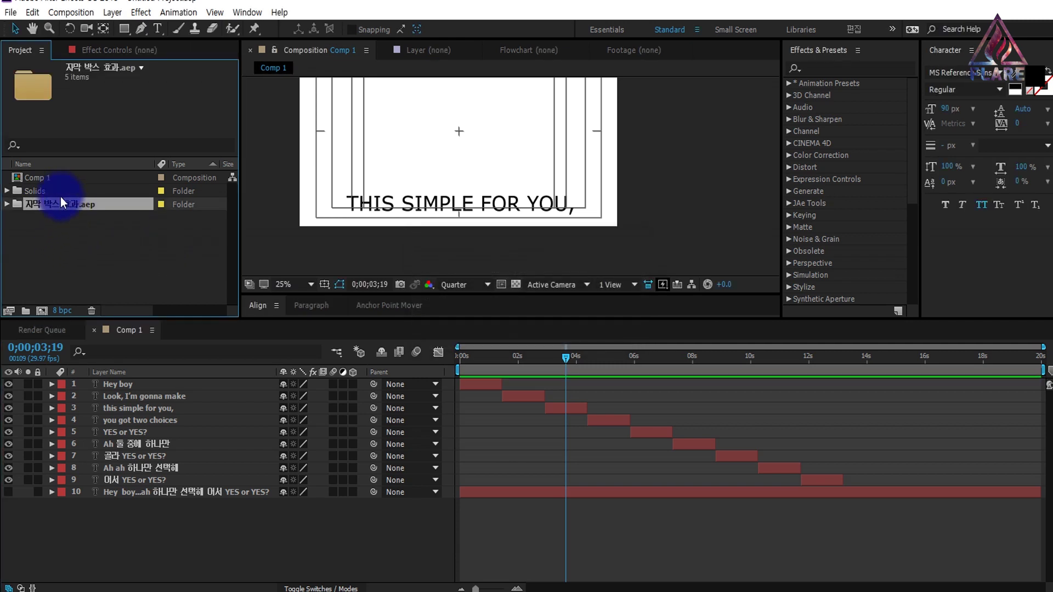
left_click(64, 216)
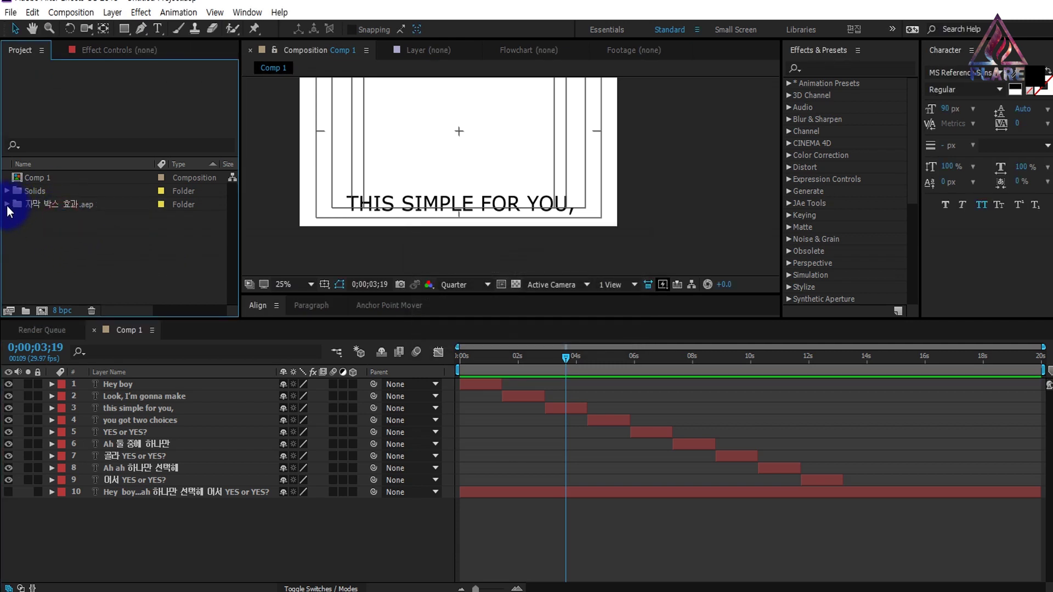
left_click(6, 204)
double_click(57, 218)
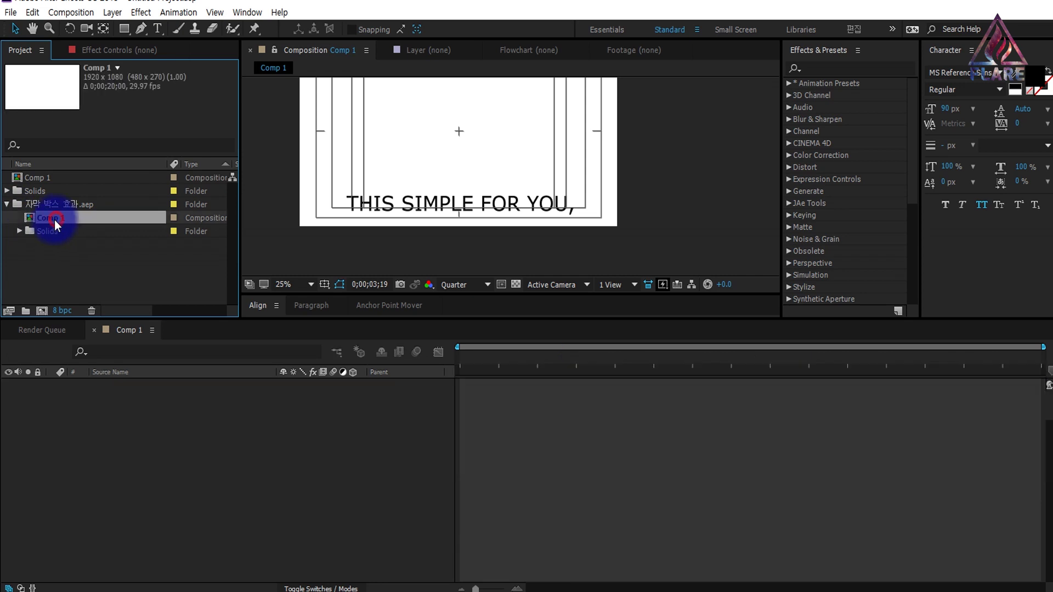
left_click_drag(146, 417, 108, 363)
left_click(157, 406)
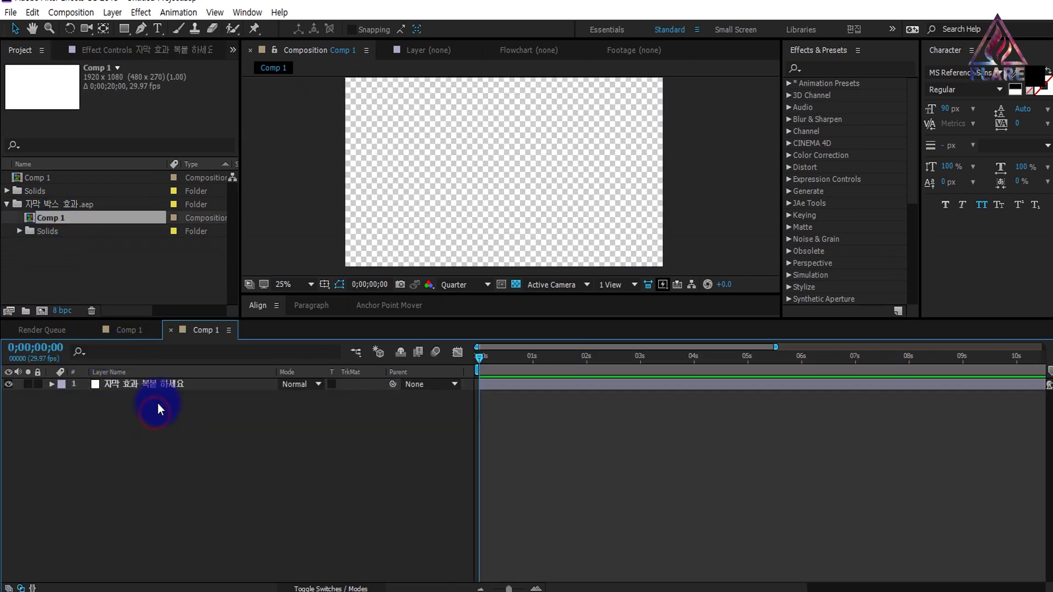
Copy the Fast Blur, Curves, Fill and CC Composite effects from the imported "자막 효과 복붙 하세요" layer onto the "Hey boy" text layer
left_click(134, 386)
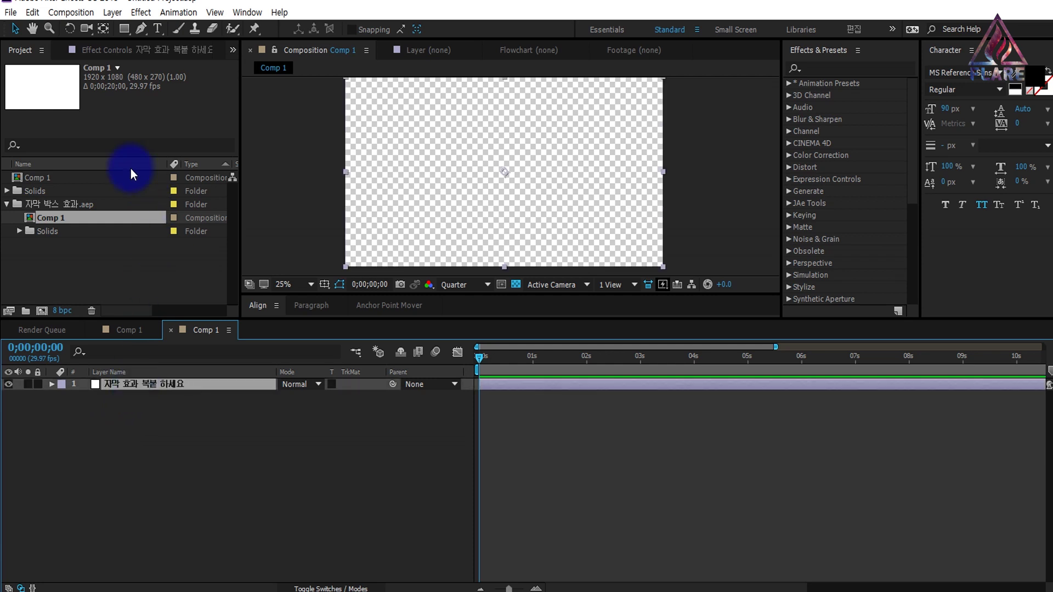
left_click(122, 54)
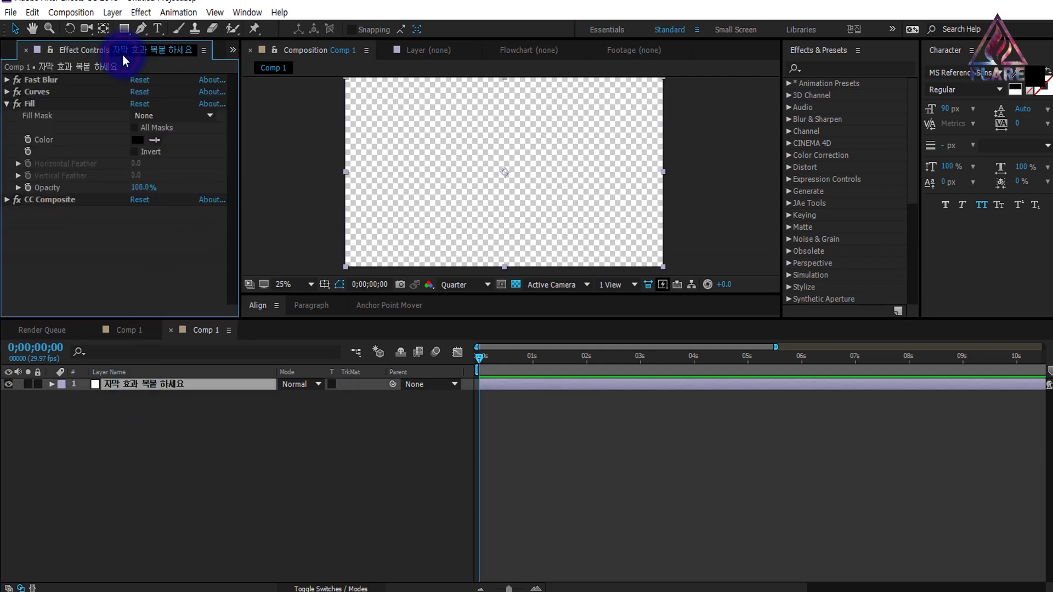
left_click(7, 103)
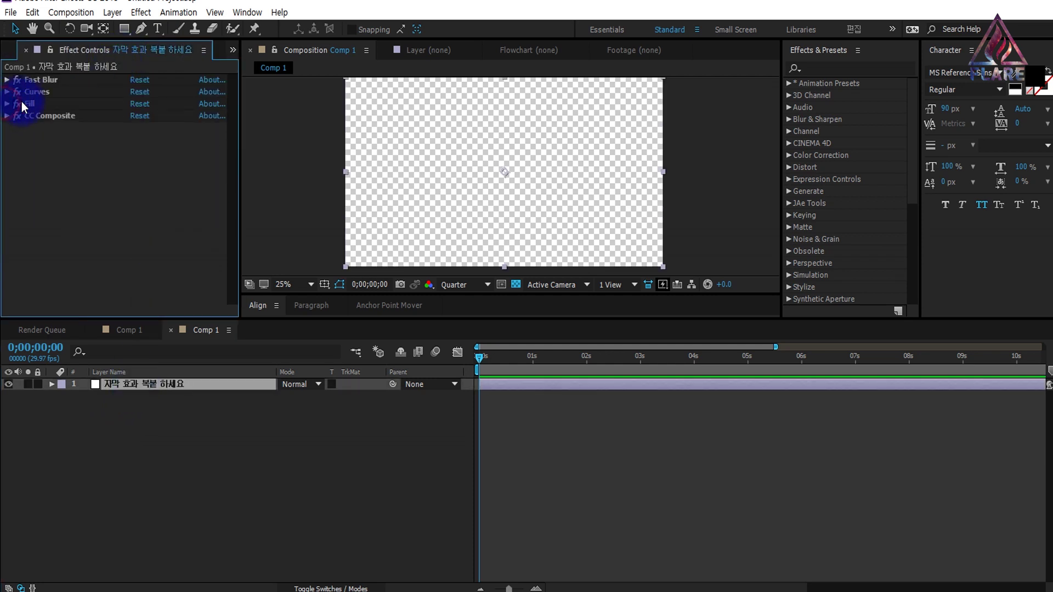
left_click(45, 77)
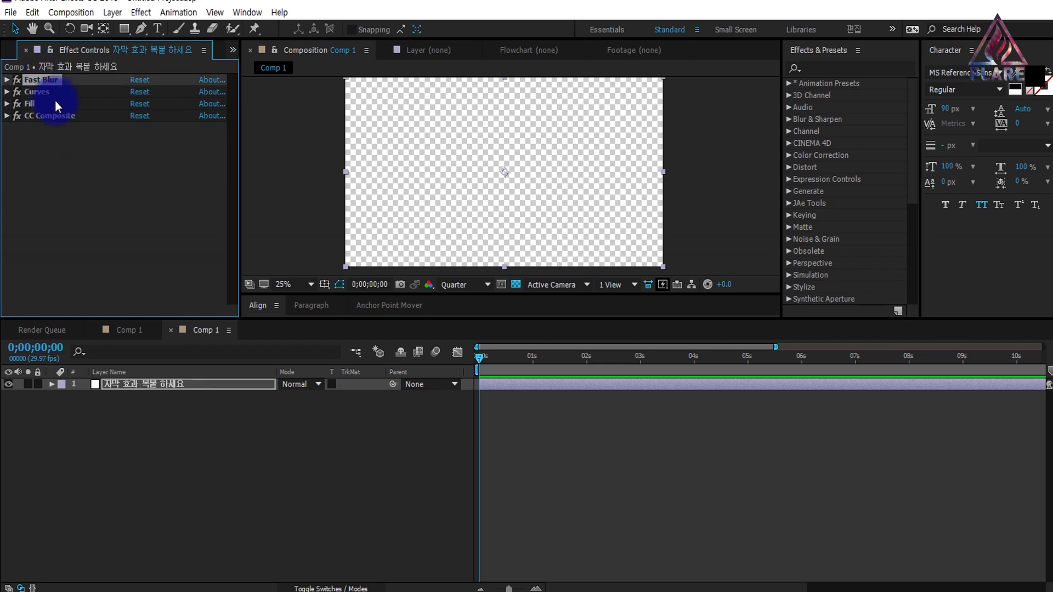
left_click(59, 117, "shift")
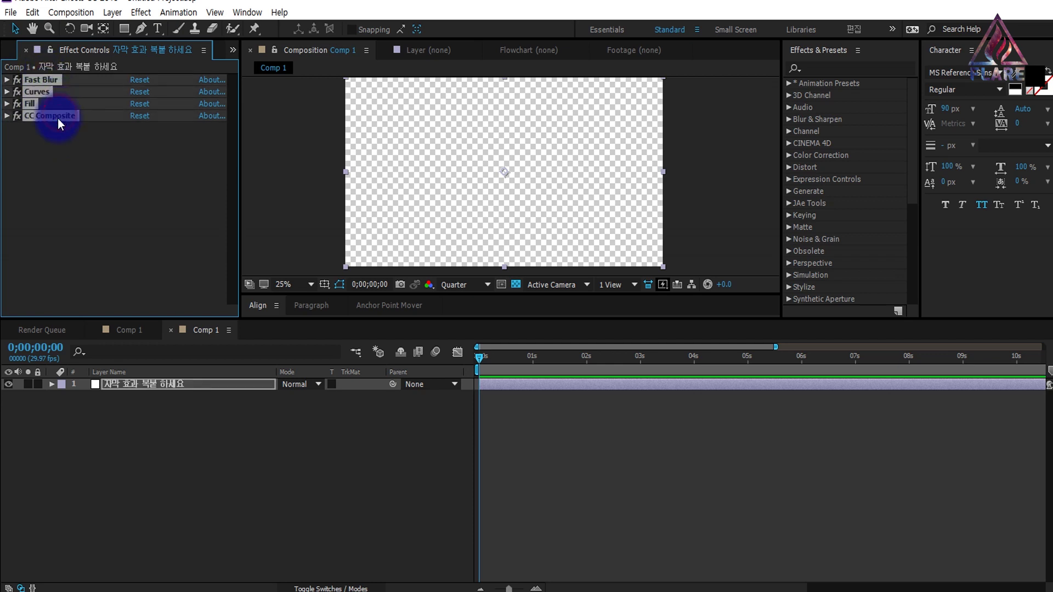
left_click(129, 333)
left_click_drag(570, 368, 489, 370)
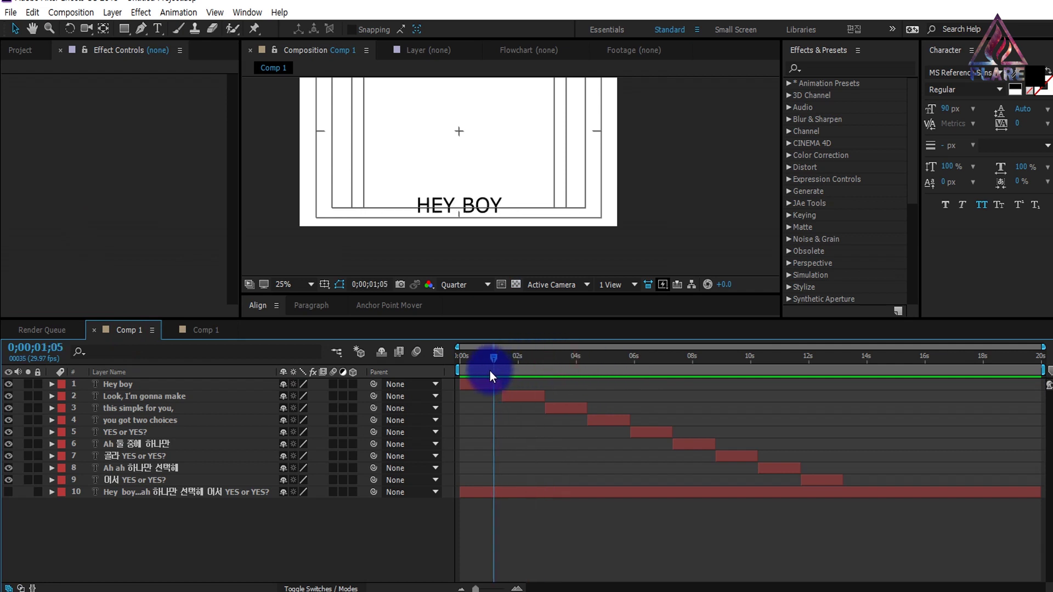
left_click(486, 387)
key("ctrl+v")
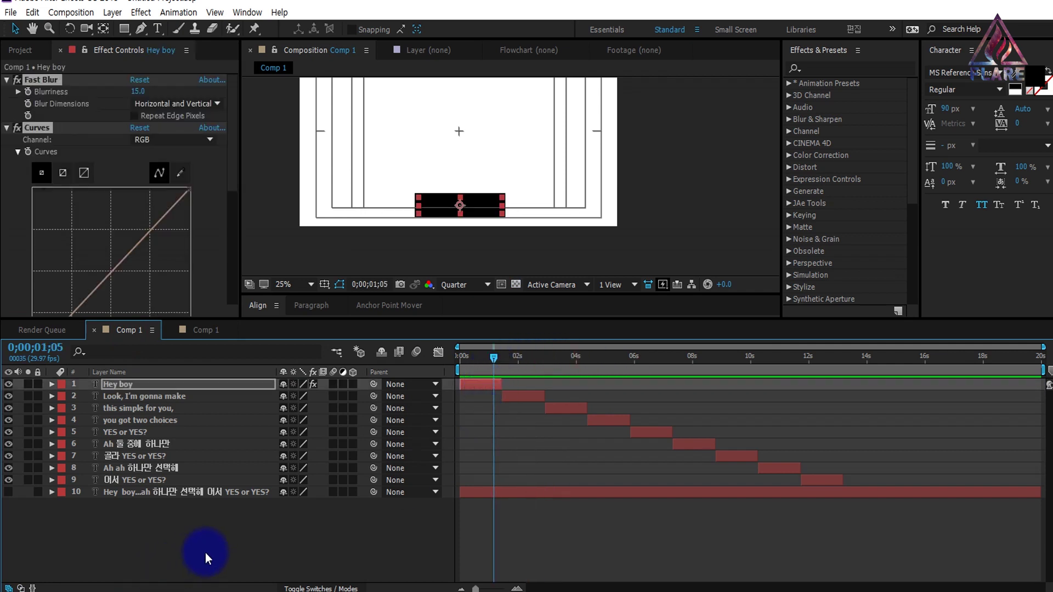
left_click(485, 359)
left_click_drag(485, 360, 458, 359)
left_click(702, 233)
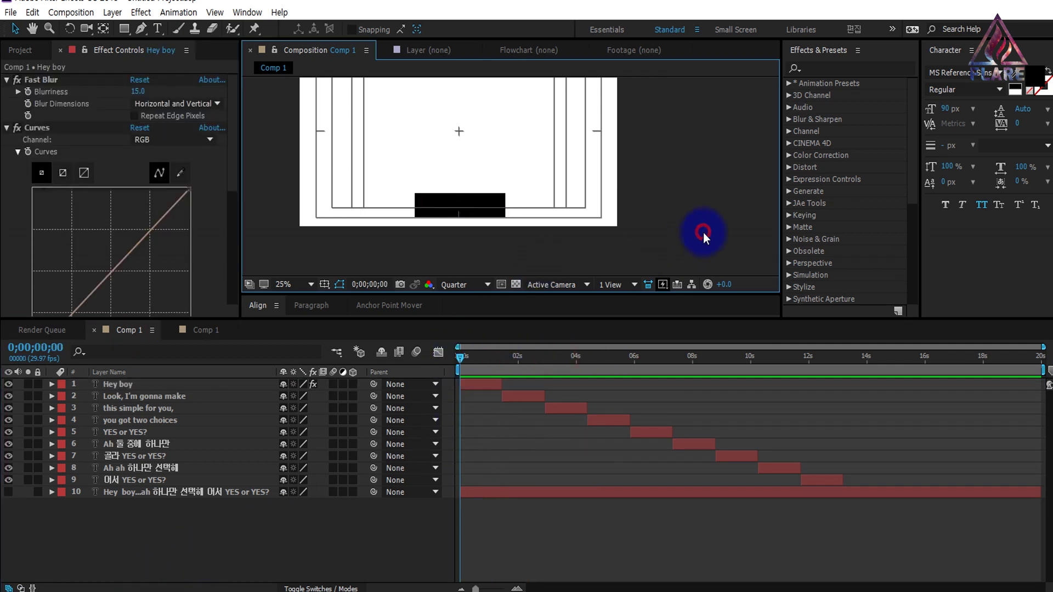
Set the text colour of the "Hey boy" layer to white and check it against its box
left_click(472, 387)
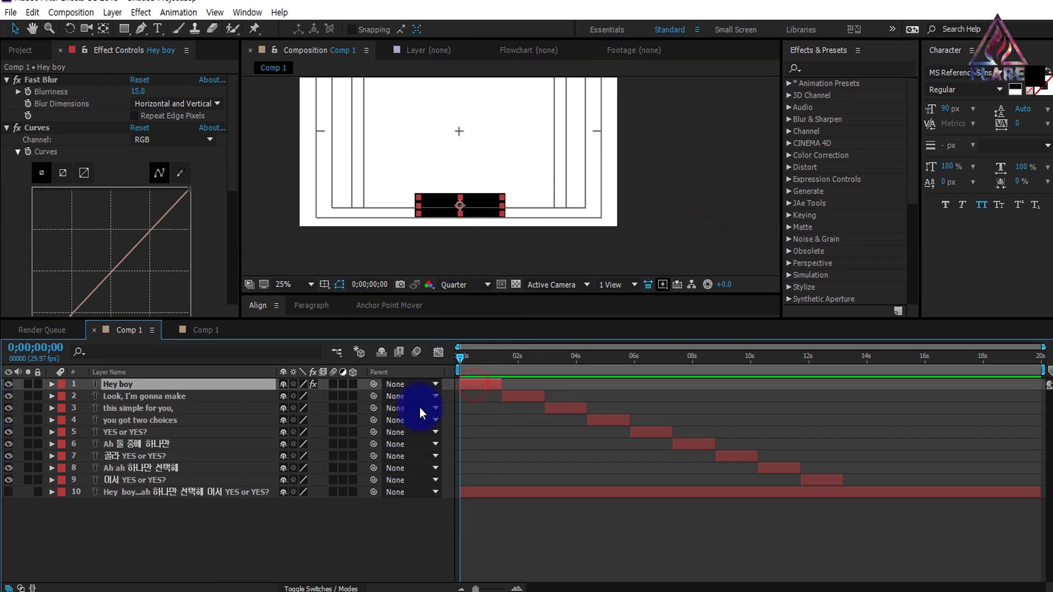
left_click(1015, 86)
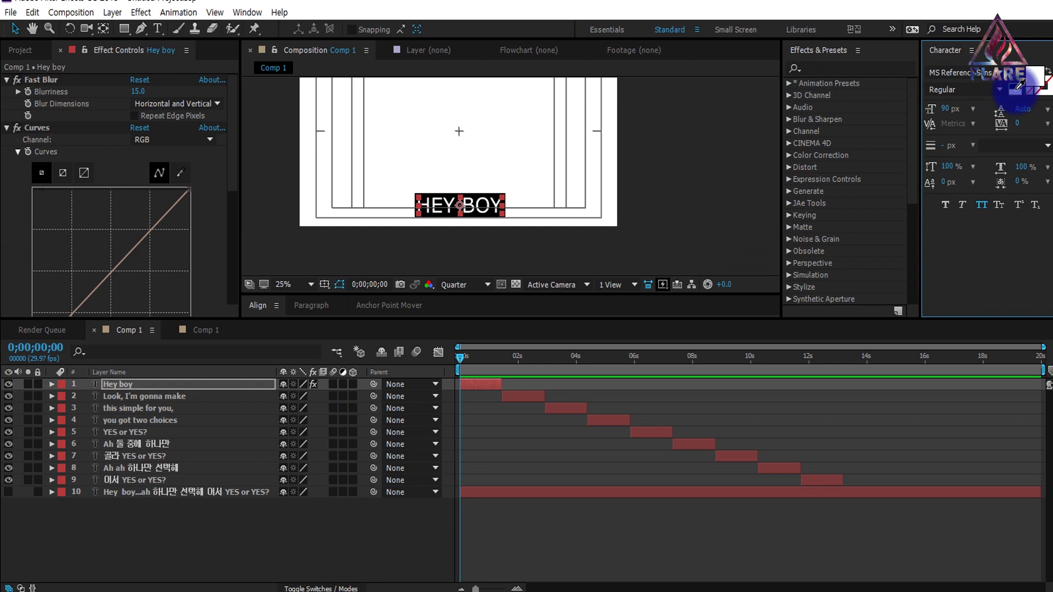
left_click(313, 537)
left_click_drag(485, 355, 490, 381)
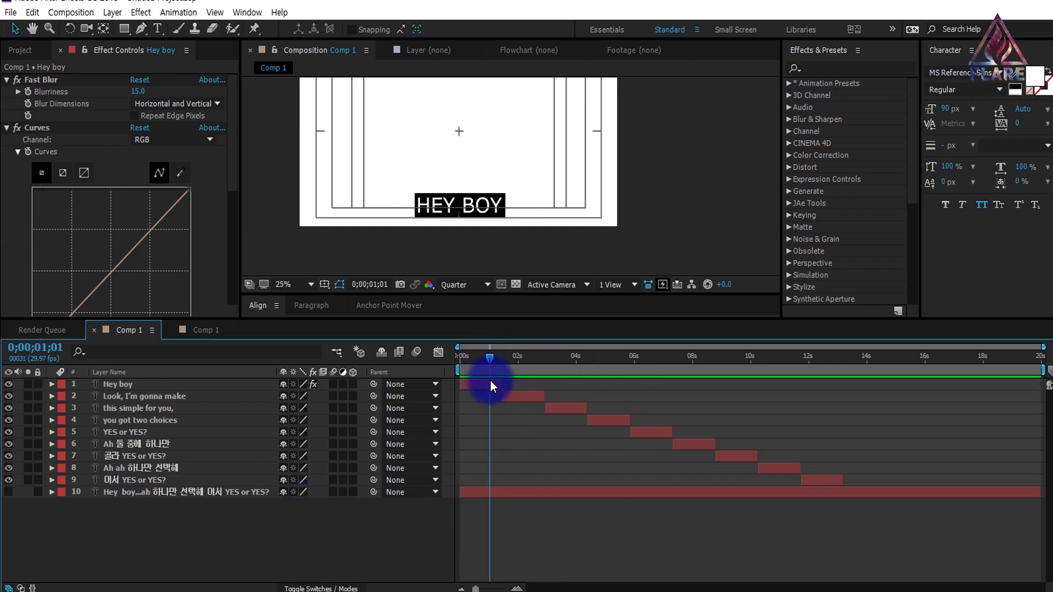
left_click(469, 212)
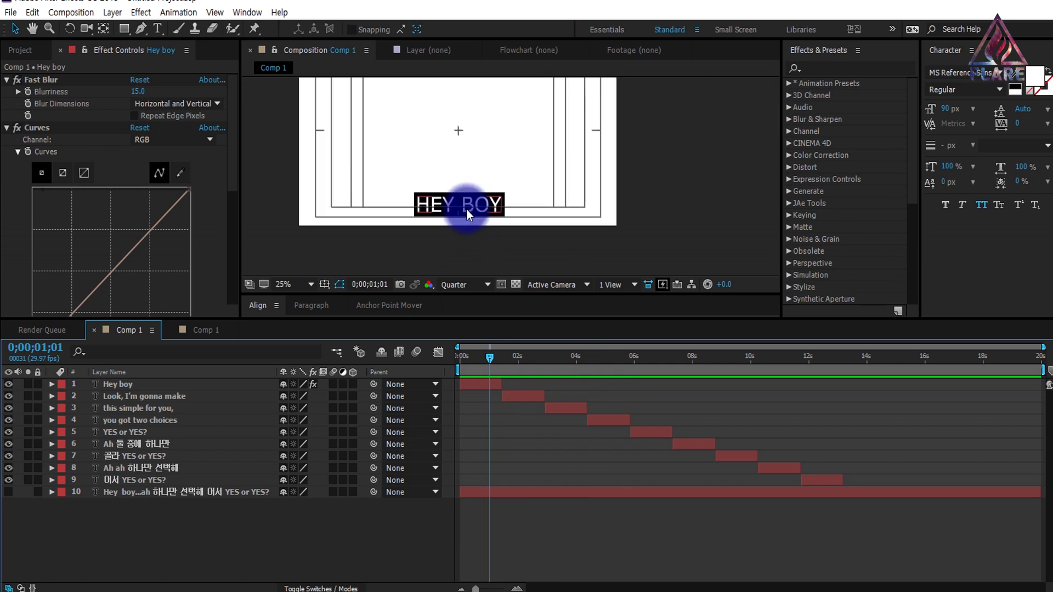
Set the Fill effect's colour on the "Hey boy" layer to a medium blue
left_click(4, 117)
left_click(7, 80)
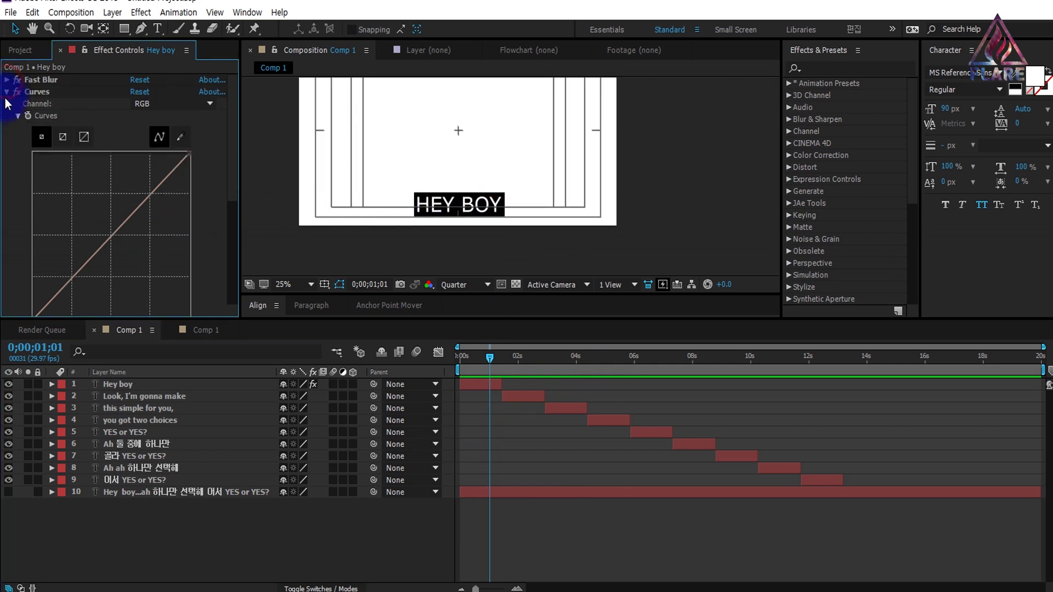
left_click(7, 91)
left_click(37, 102)
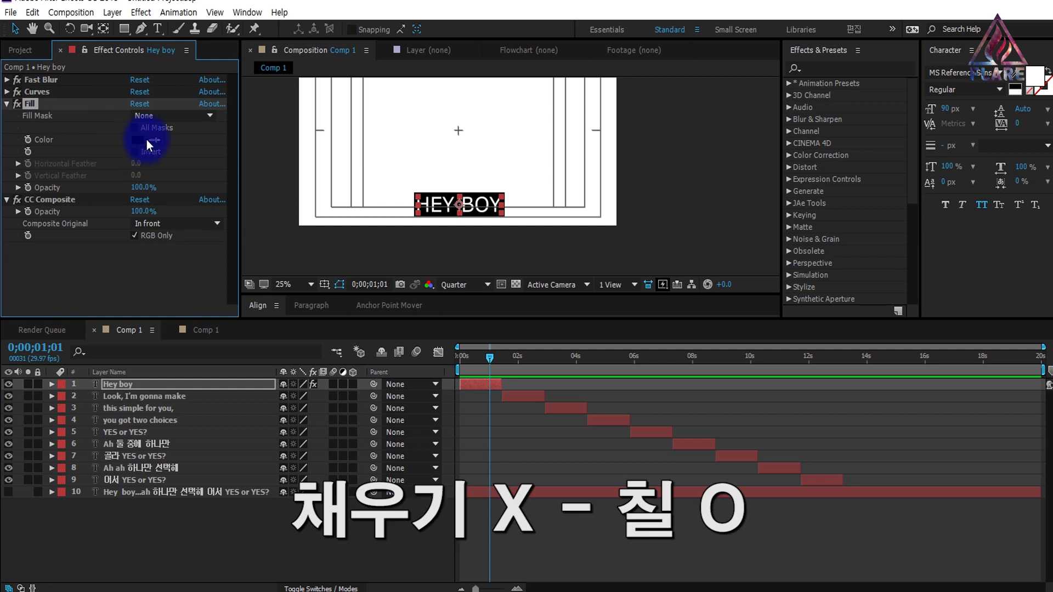
left_click(138, 142)
left_click(784, 383)
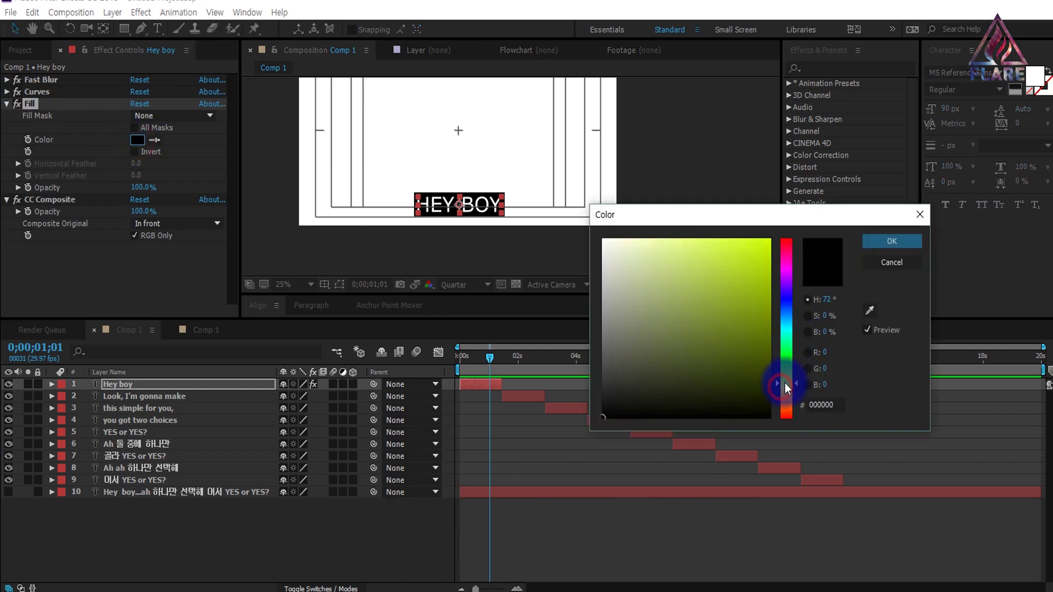
left_click_drag(784, 383, 778, 297)
left_click(730, 296)
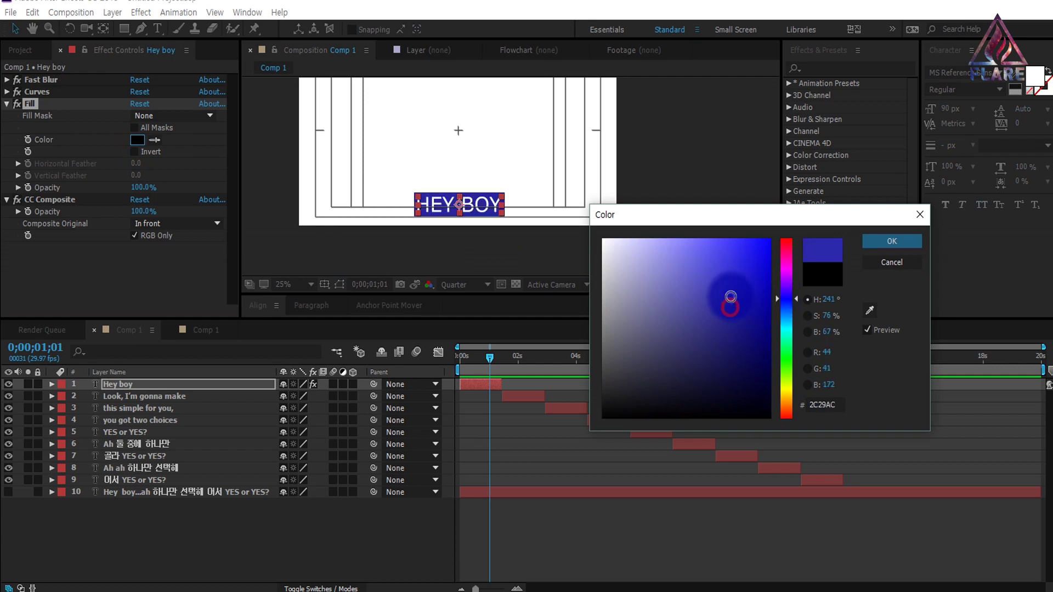
left_click(727, 269)
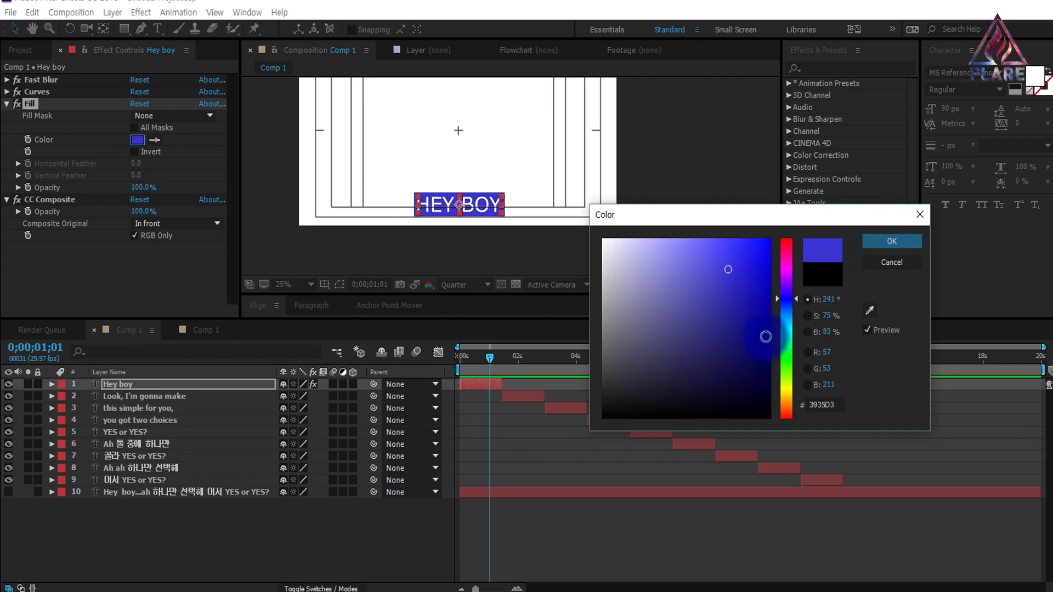
left_click(785, 307)
left_click_drag(748, 303, 724, 306)
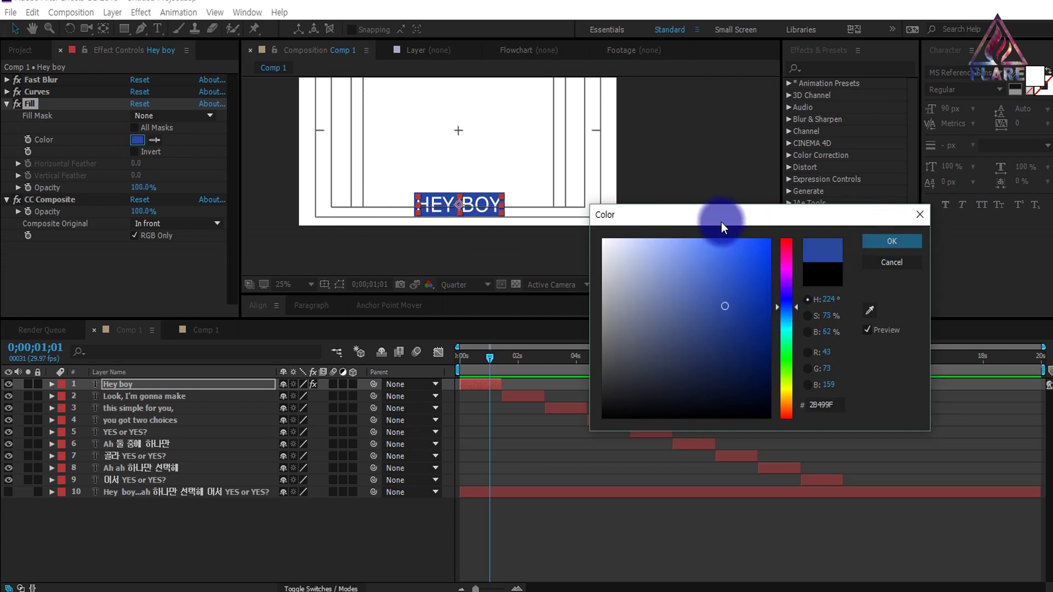
left_click_drag(686, 242, 698, 274)
left_click(892, 242)
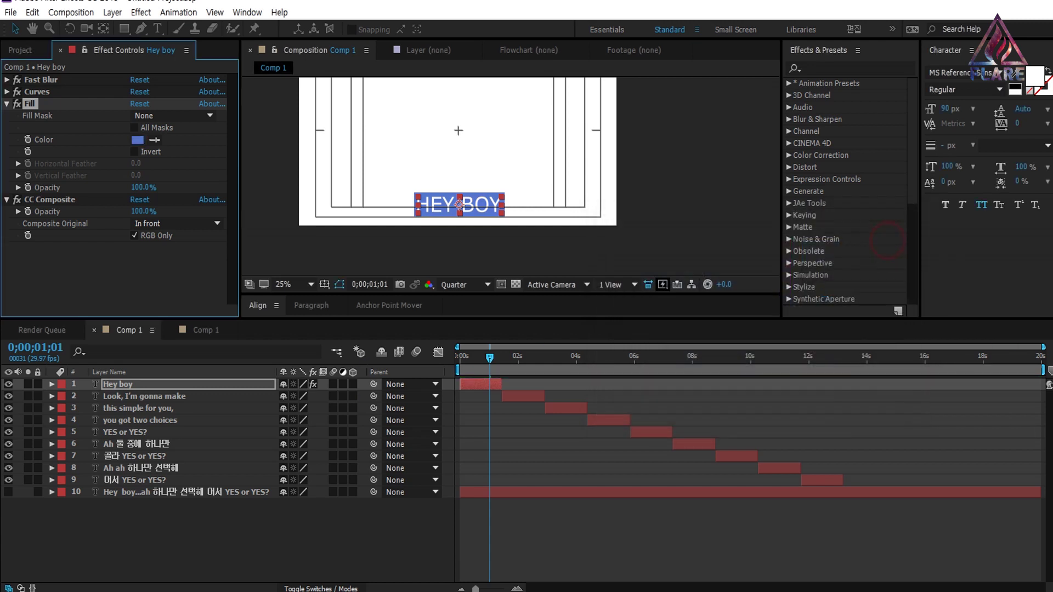
left_click(193, 540)
left_click_drag(532, 363, 481, 363)
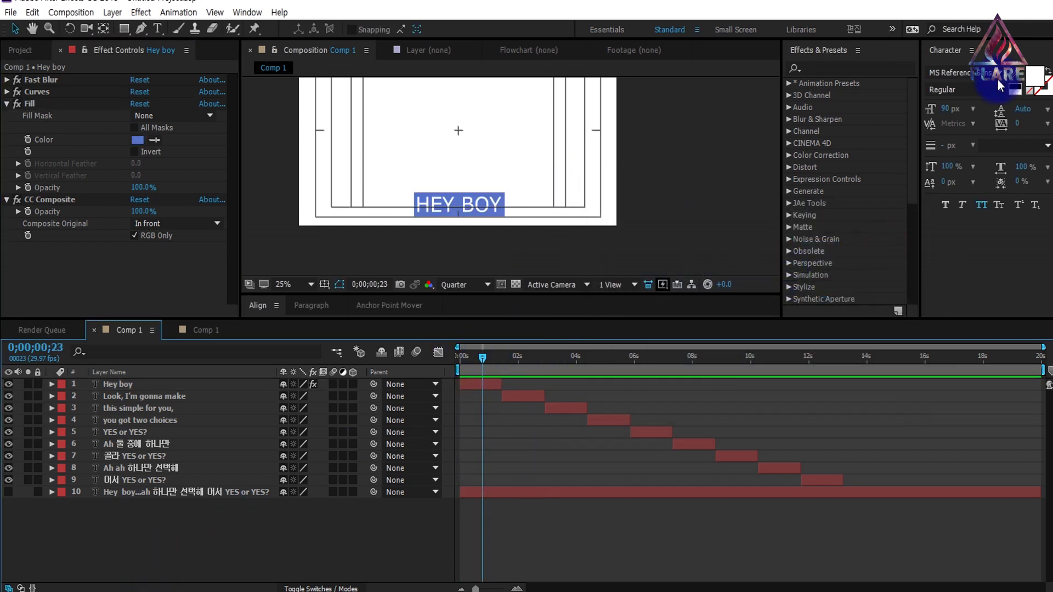
Set the "Hey boy" text colour to red CE3535
left_click(110, 385)
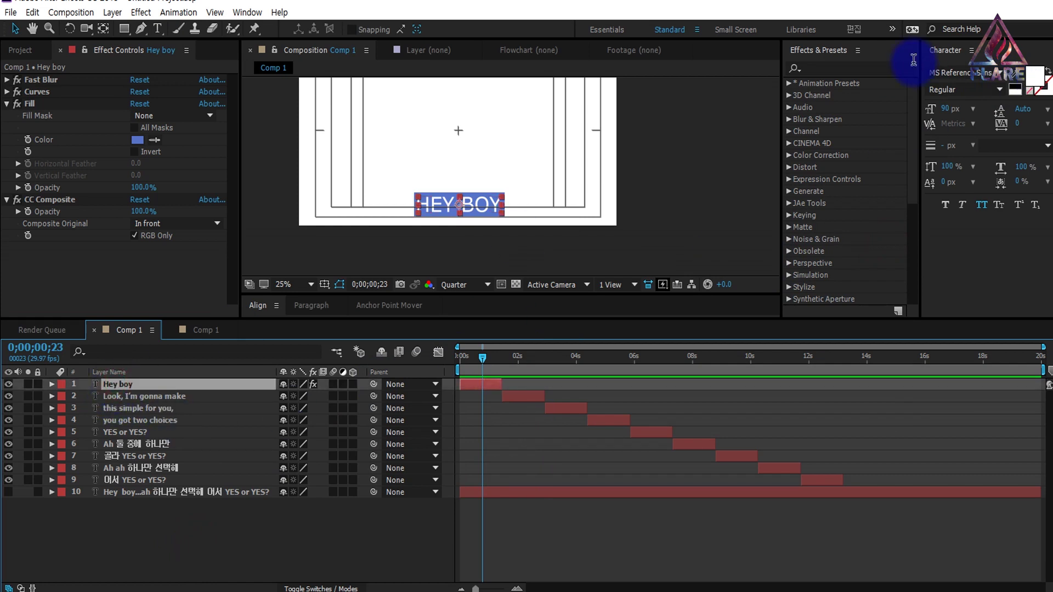
left_click(1033, 74)
left_click(739, 296)
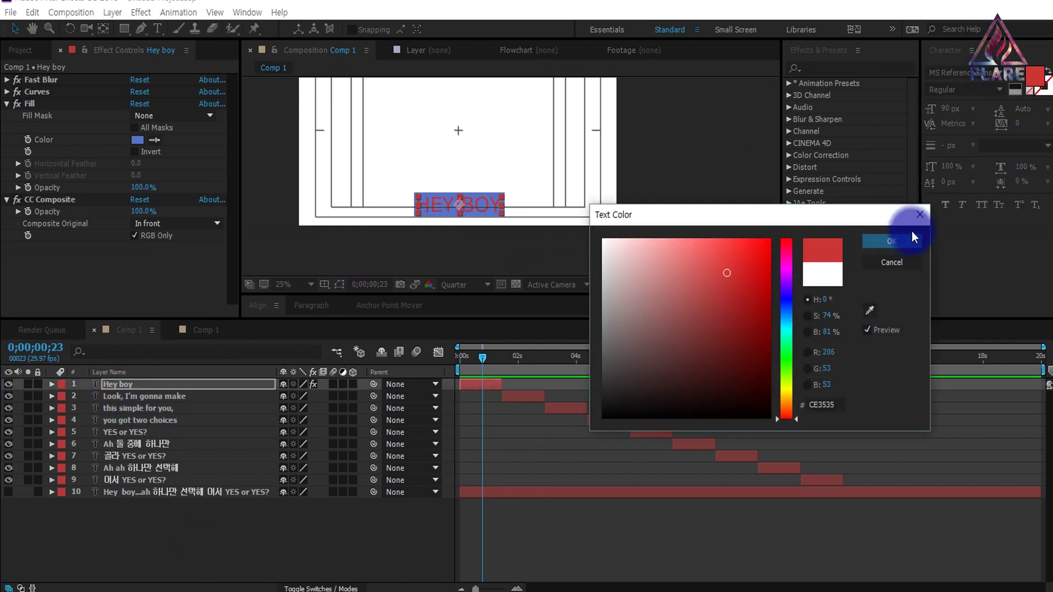
left_click(891, 241)
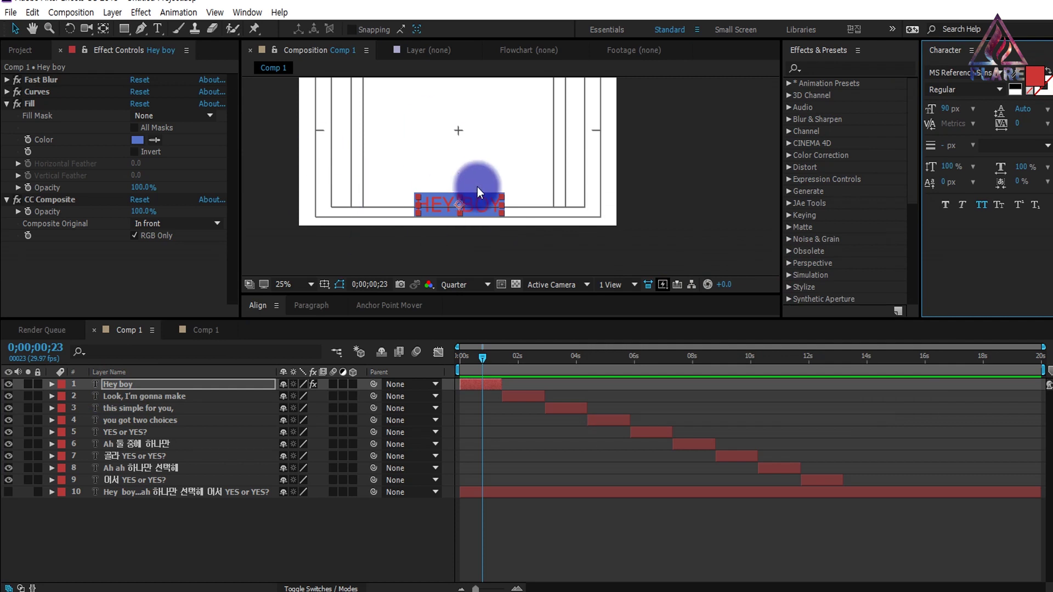
Try inserting a run of F letters before BOY to test how the box fits the text, and remove them again
double_click(442, 207)
left_click(460, 204)
type("fff")
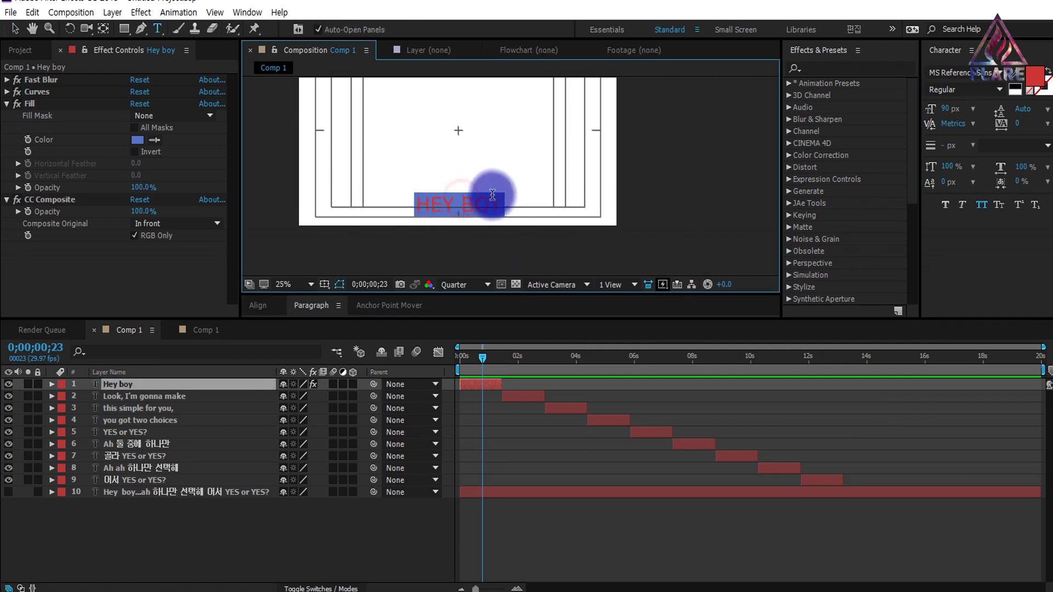
type("fff")
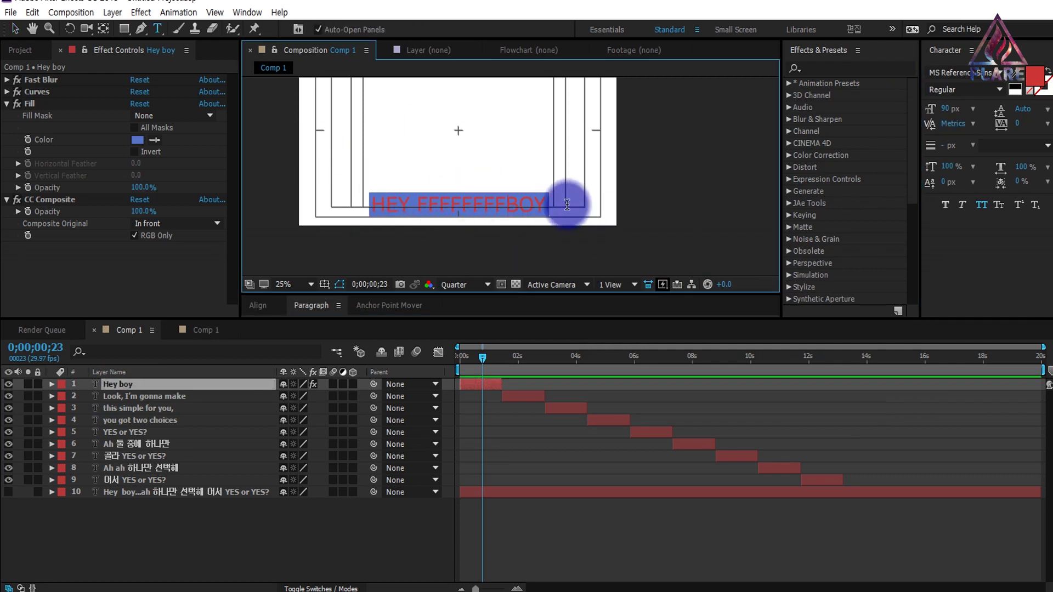
key("BackSpace")
key("BackSpace")
key("BackSpace")
key("BackSpace")
key("BackSpace")
key("BackSpace")
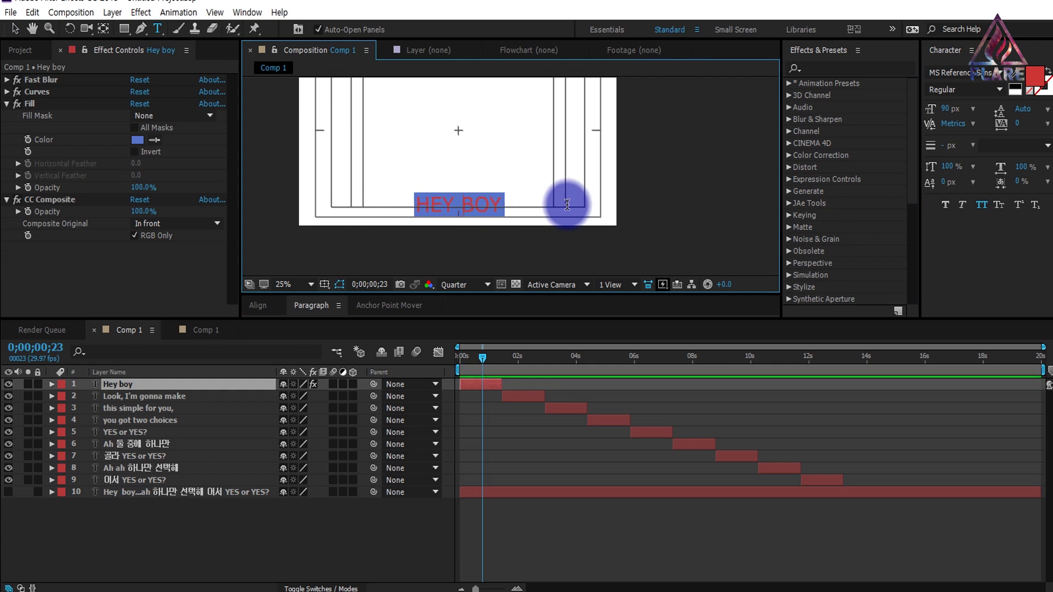
key("BackSpace")
key("ctrl+z")
key("ctrl+z")
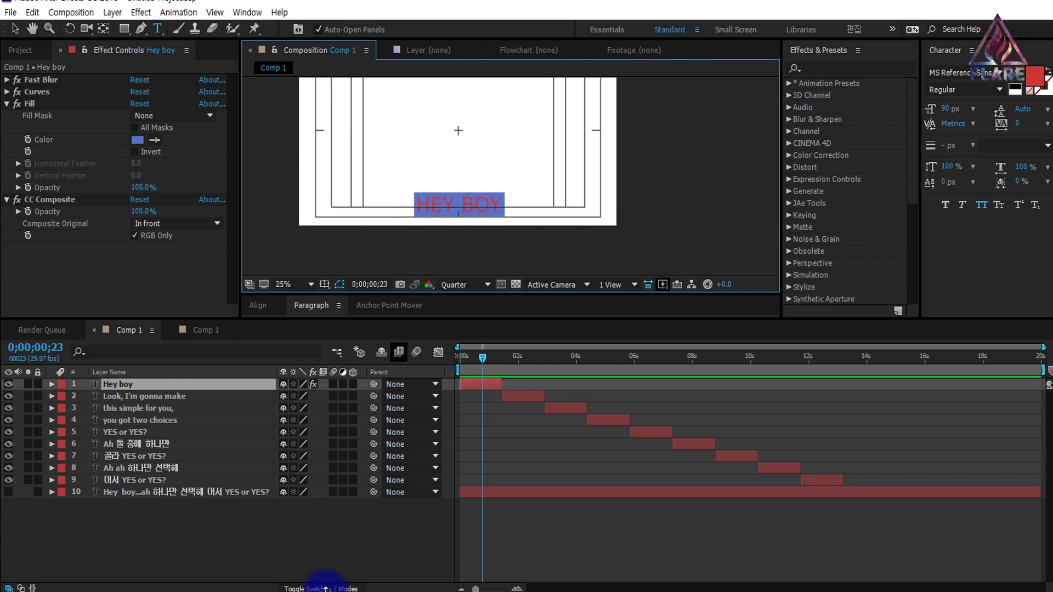
left_click(199, 536)
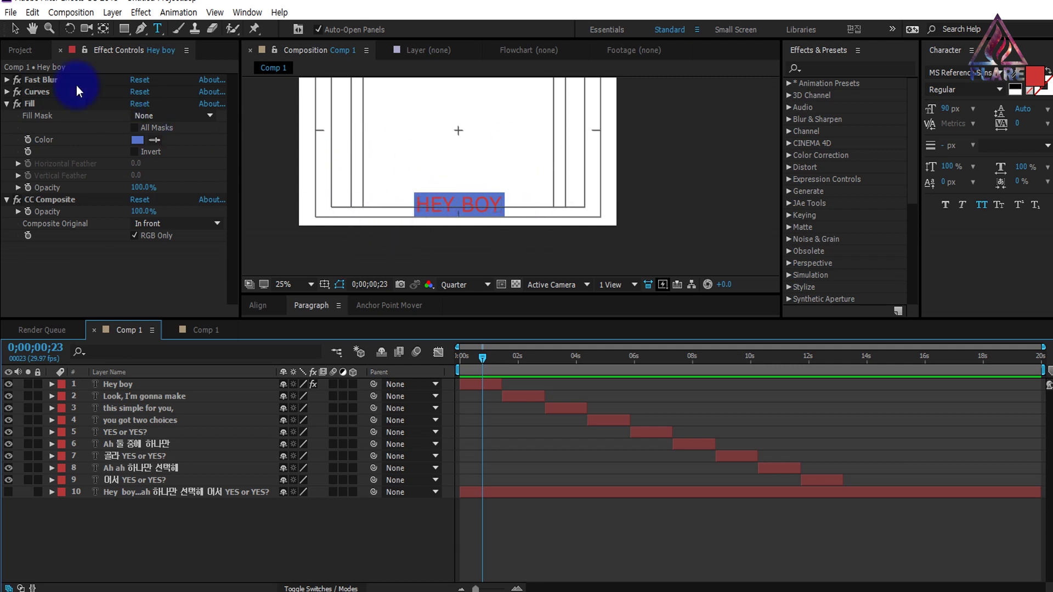
Copy all four effects from the "Hey boy" layer onto the other subtitle layers, from "Look, I'm gonna make" to "어서 YES or YES?"
left_click(7, 104)
left_click(52, 116)
left_click(48, 81, "shift")
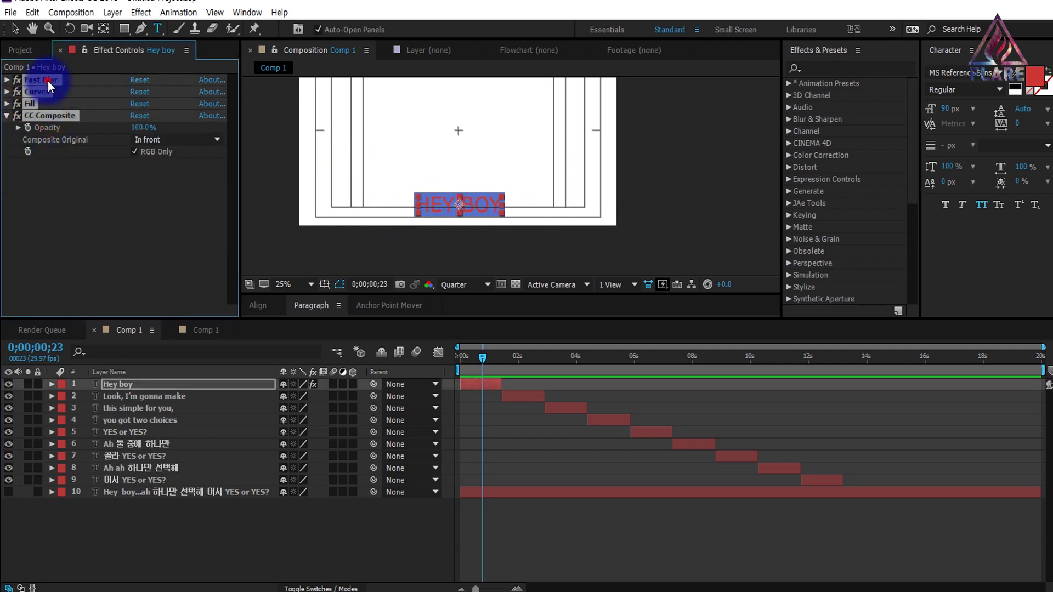
left_click(146, 389)
left_click(156, 396)
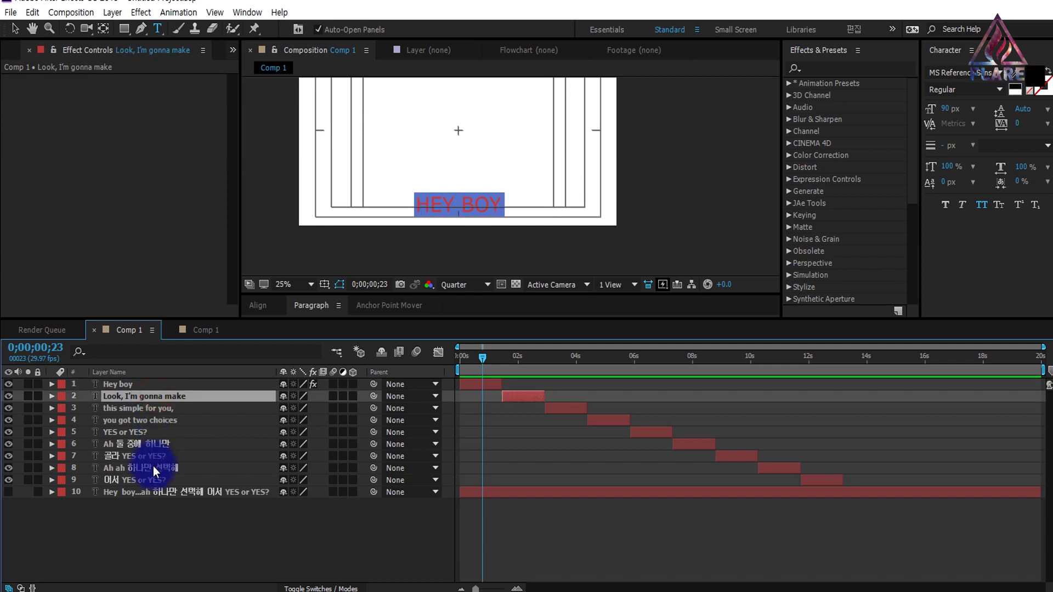
left_click(147, 482, "shift")
key("ctrl+v")
left_click_drag(515, 357, 748, 402)
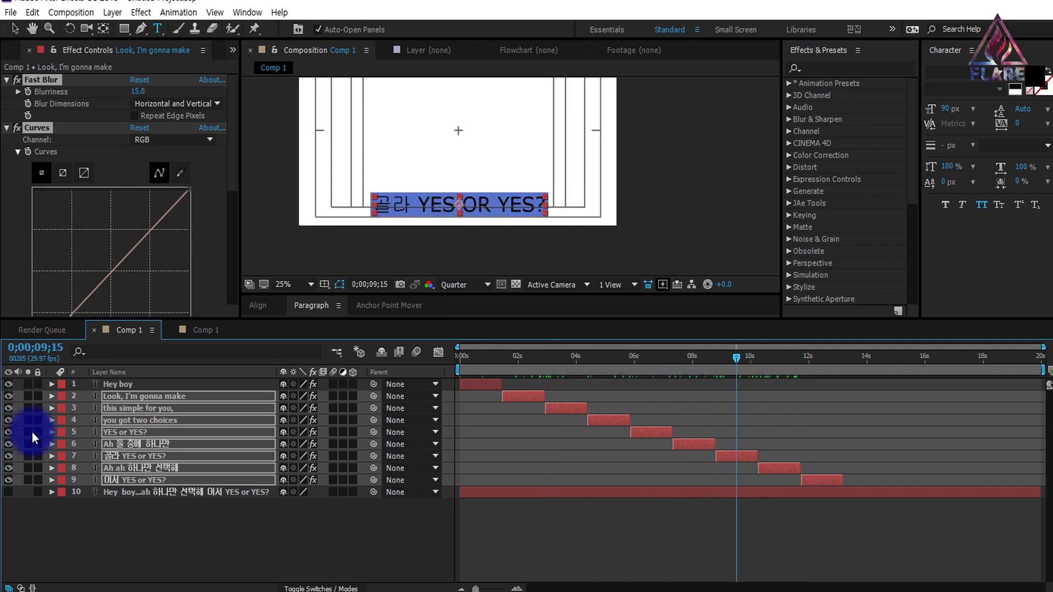
Set the text colour of layers 2 to 9 to light red F07B7B
left_click(92, 509)
left_click(116, 384)
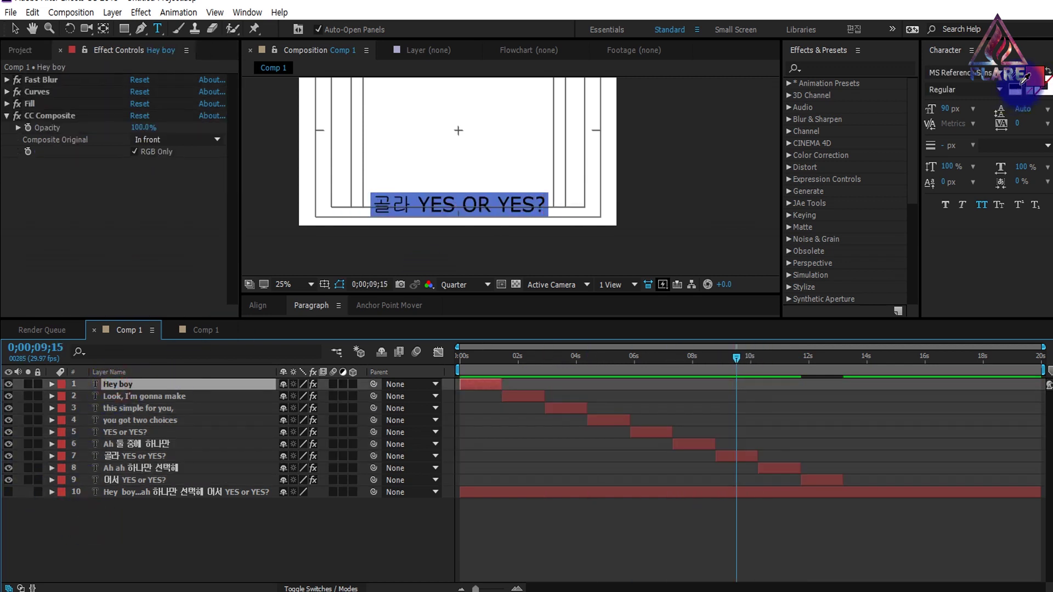
left_click(136, 395)
left_click(131, 475, "shift")
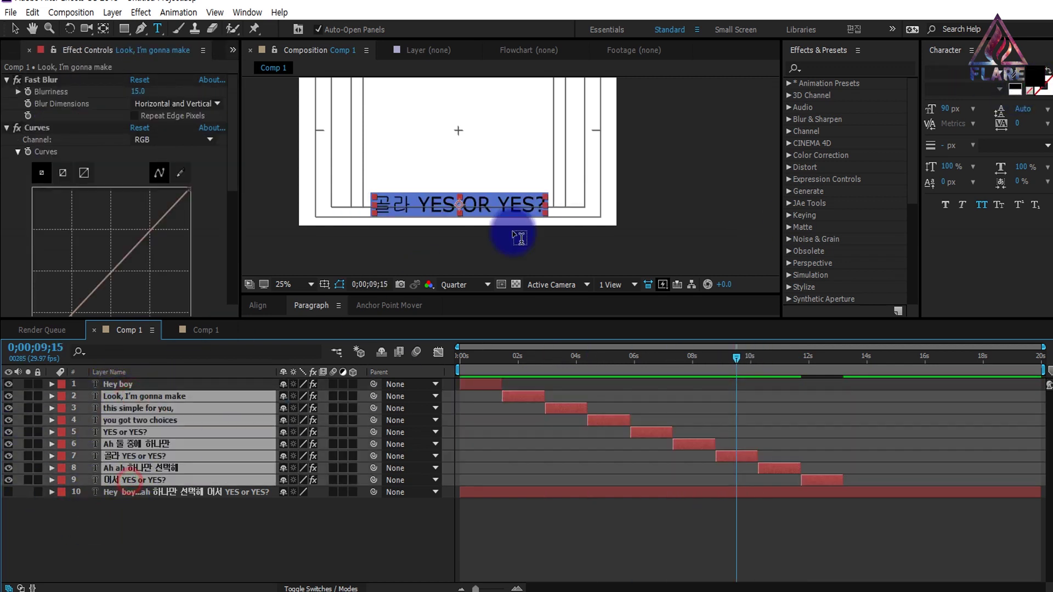
left_click(1034, 75)
left_click_drag(763, 289, 684, 247)
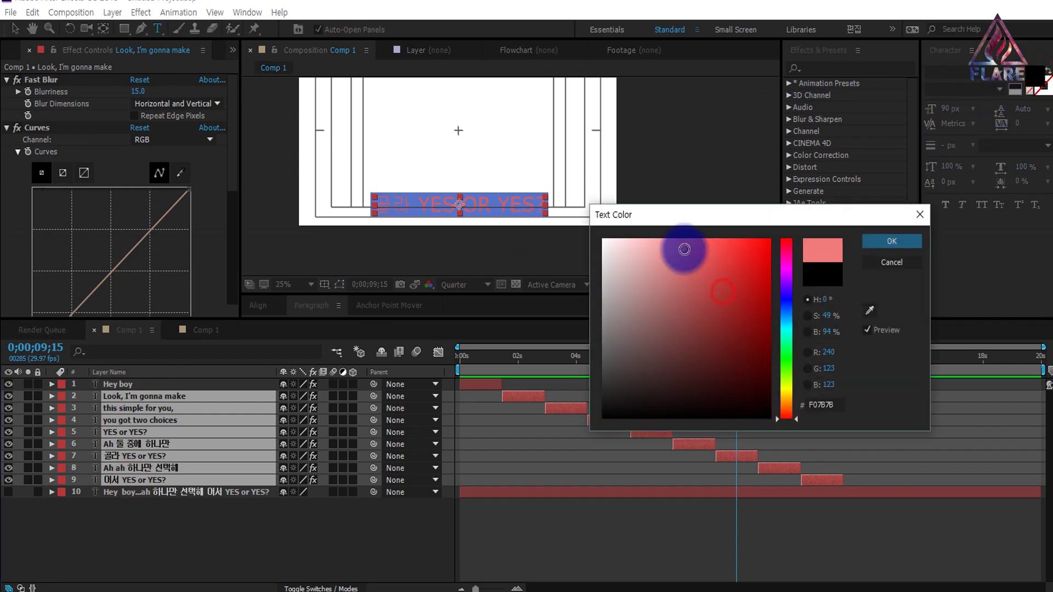
left_click(890, 241)
Play and scrub through the composition to examine the coloured subtitles and their background boxes
left_click_drag(507, 360, 435, 383)
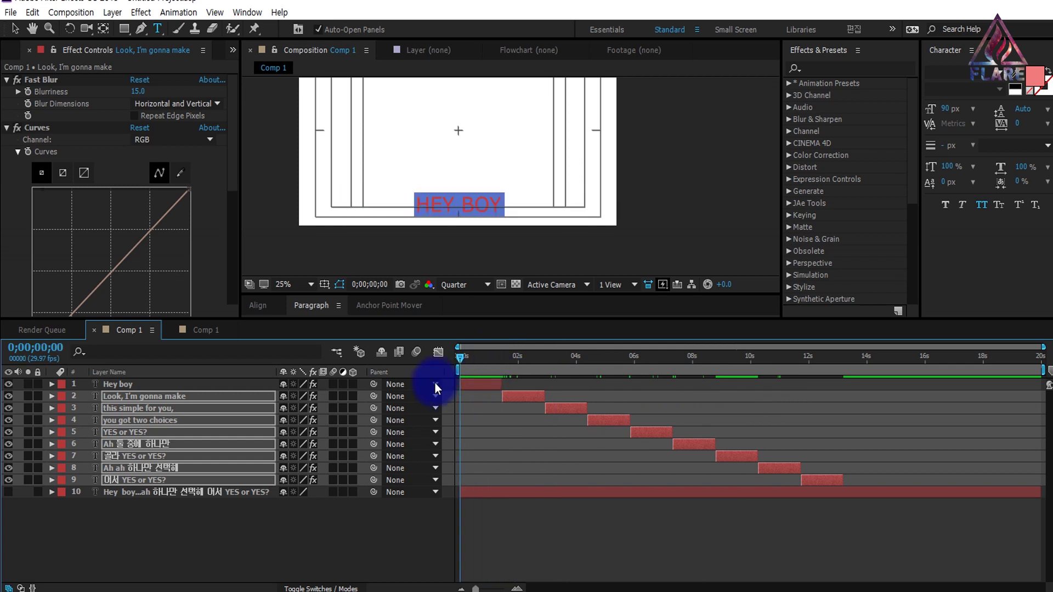
left_click(225, 561)
key("space")
left_click_drag(528, 362, 843, 376)
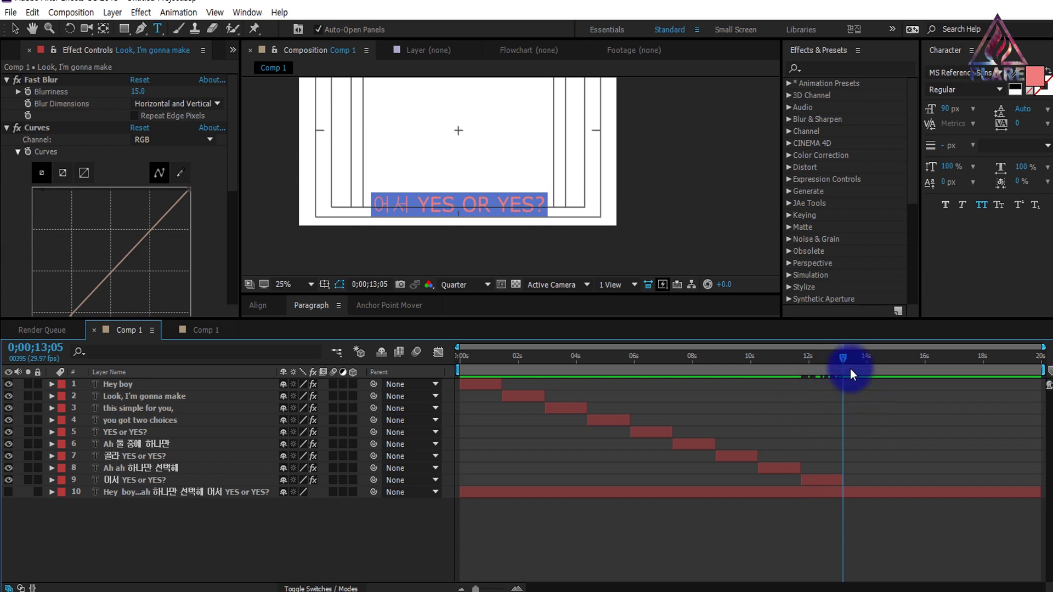
left_click_drag(850, 368, 816, 363)
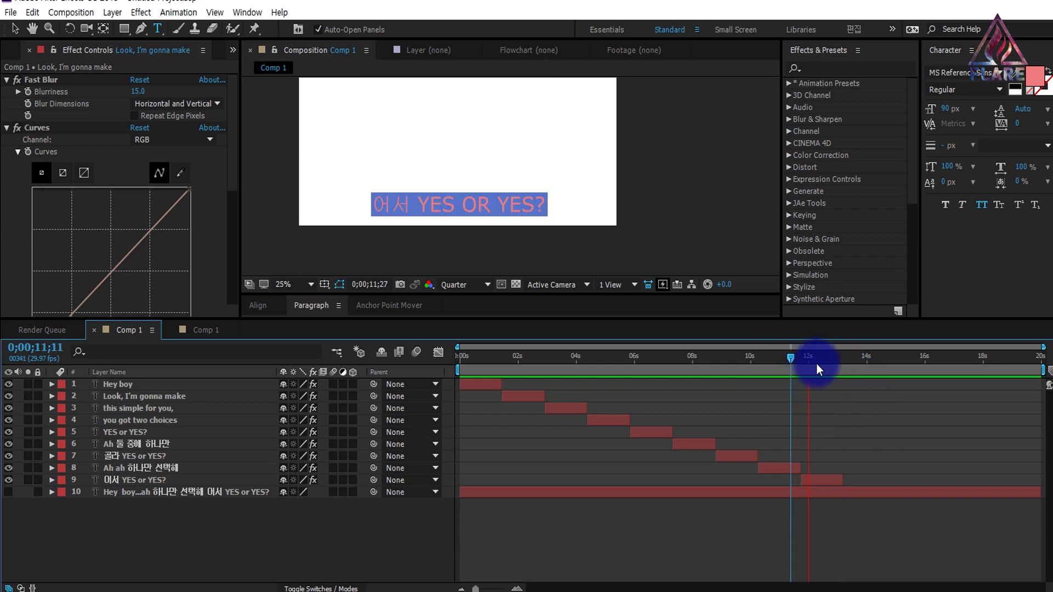
left_click(836, 371)
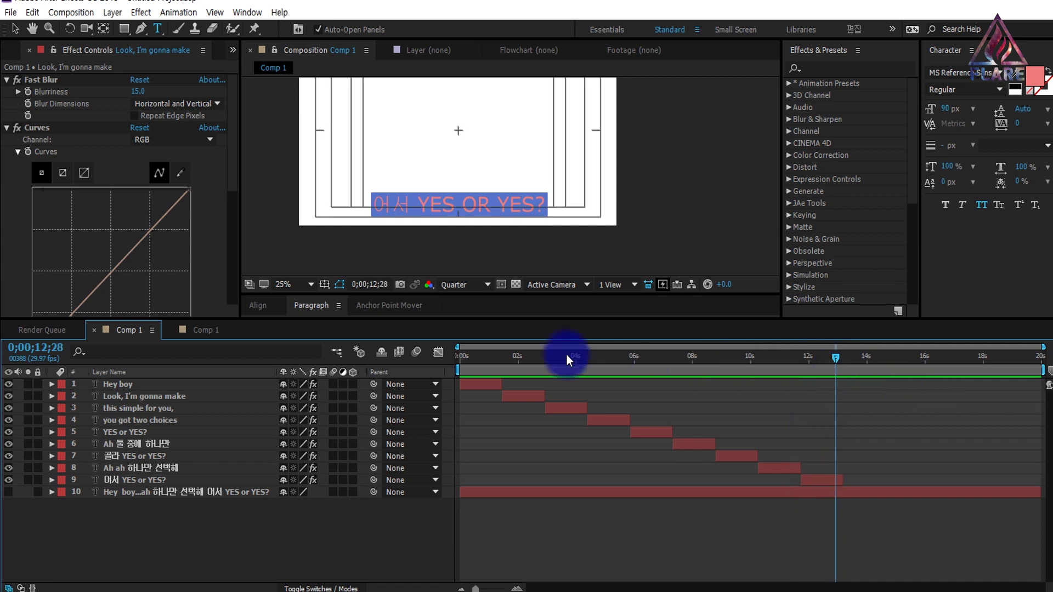
left_click_drag(560, 358, 498, 358)
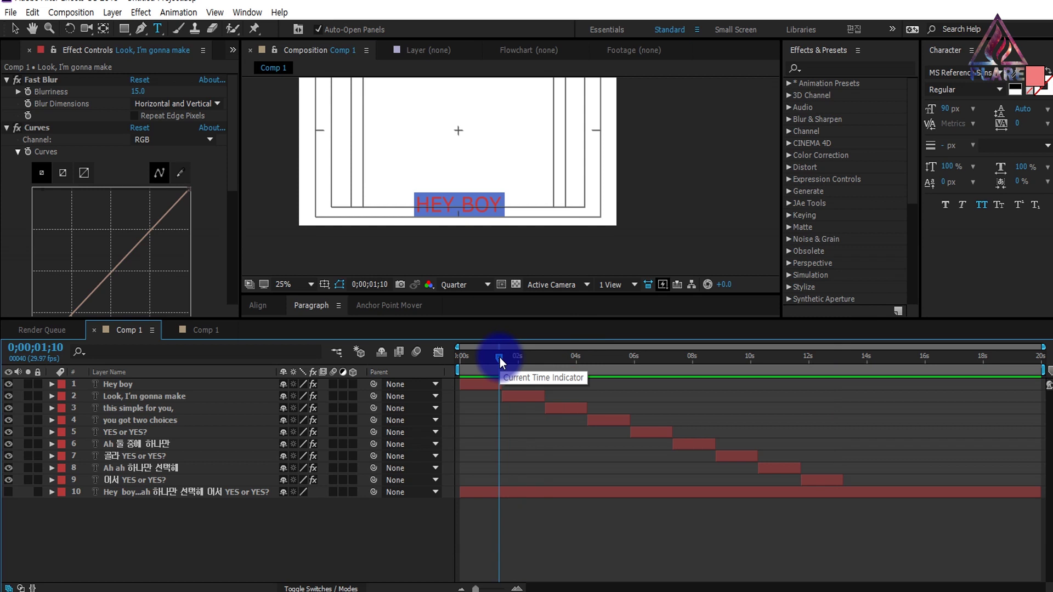
left_click(532, 363)
left_click_drag(531, 363, 560, 361)
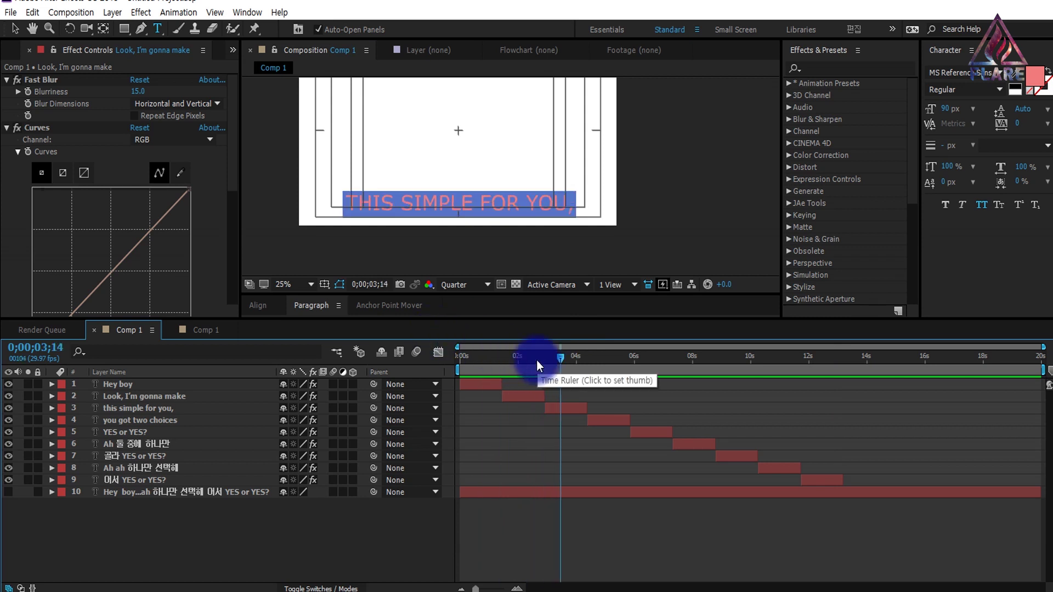